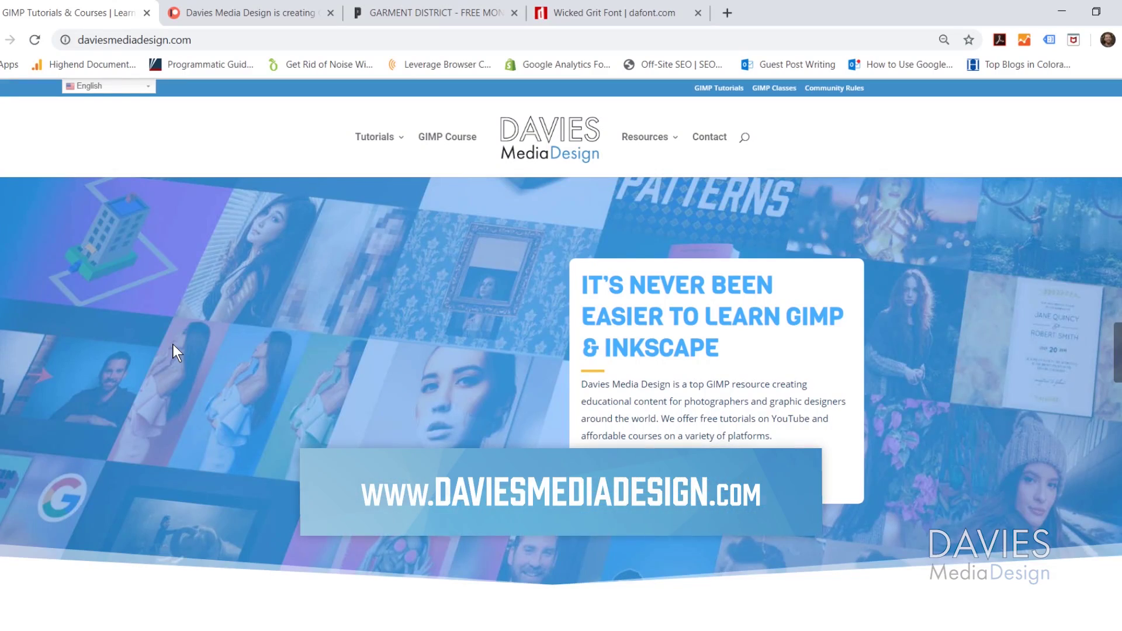
# Browse the Davies Media Design home page and Patreon page, plus the Garment District and Wicked Grit font pages.
pyautogui.scroll(-6, 289, 411)
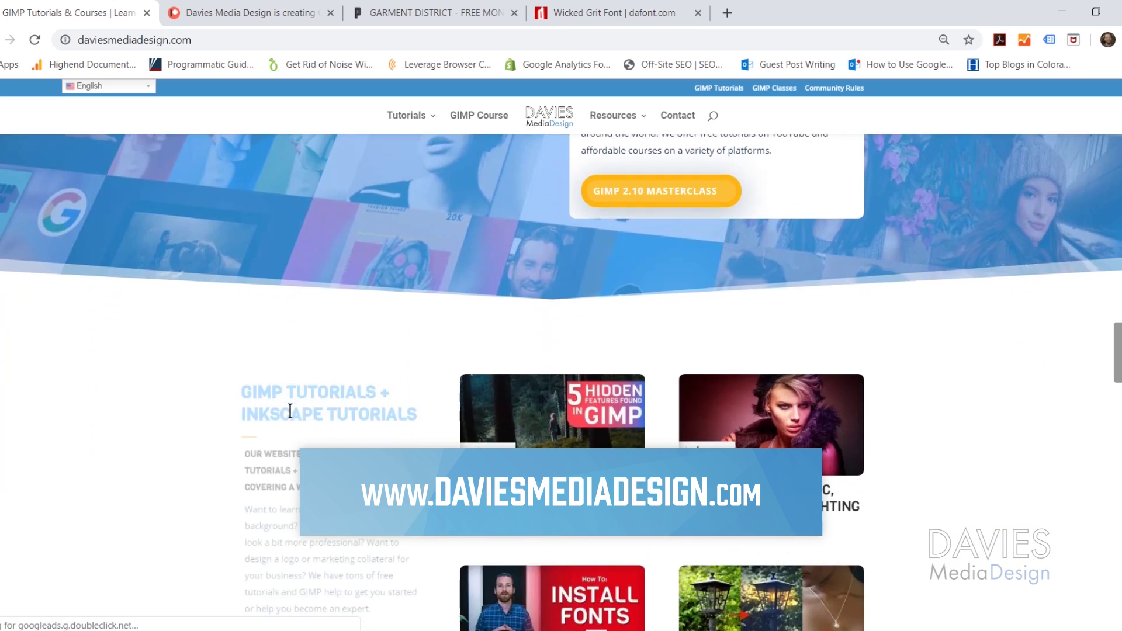
pyautogui.scroll(-8, 289, 411)
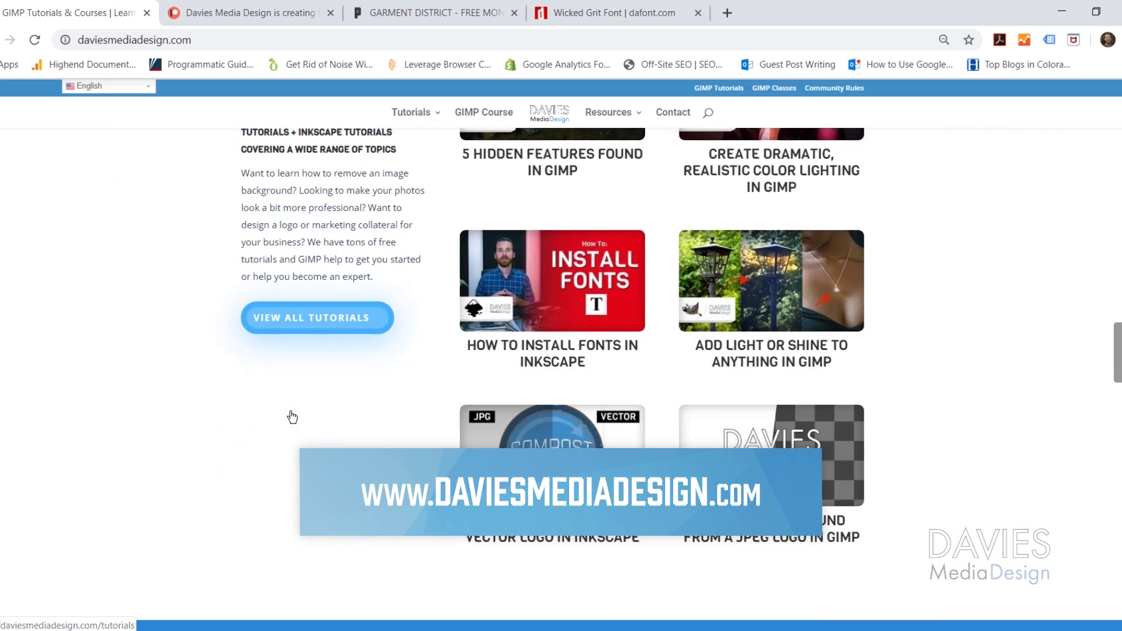
pyautogui.scroll(-8, 290, 411)
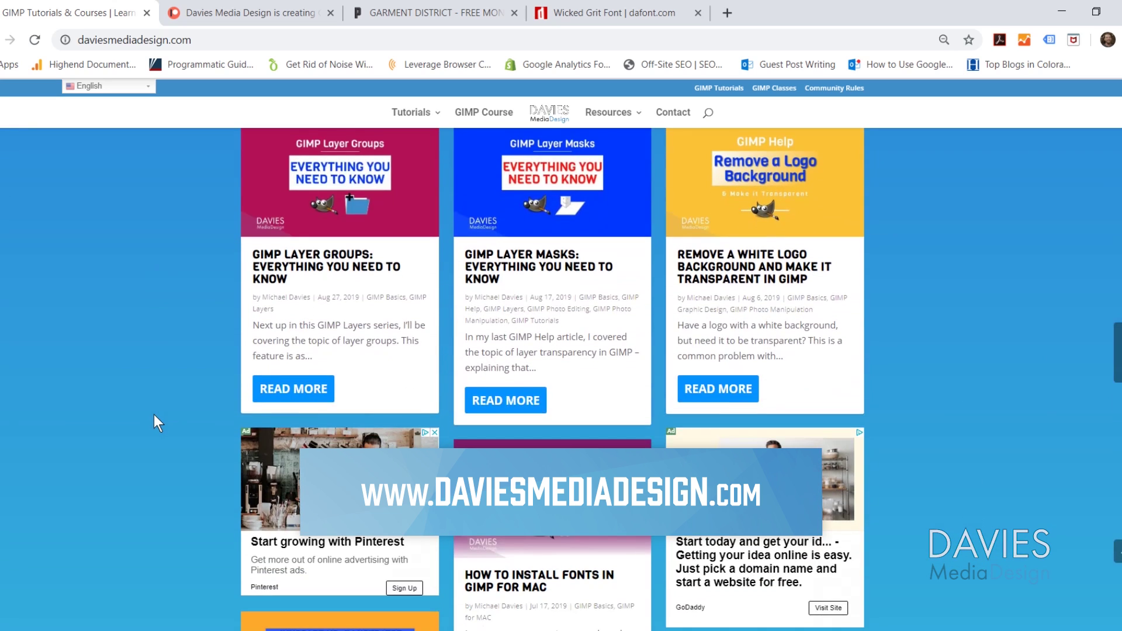
pyautogui.scroll(-10, 154, 416)
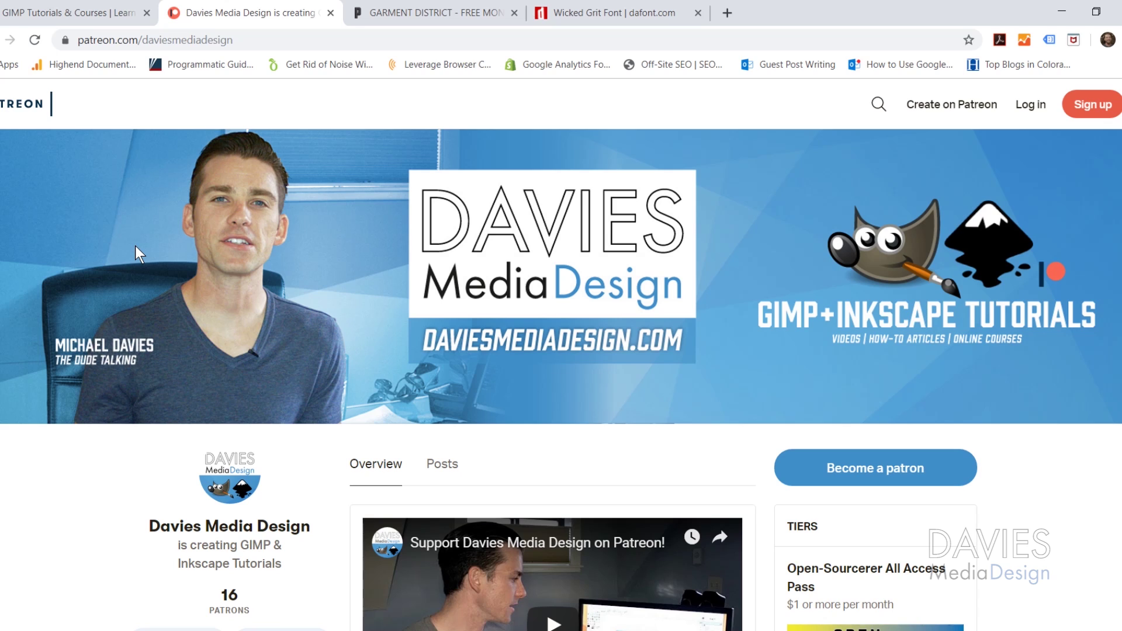
pyautogui.hotkey('ctrl', 'Tab')
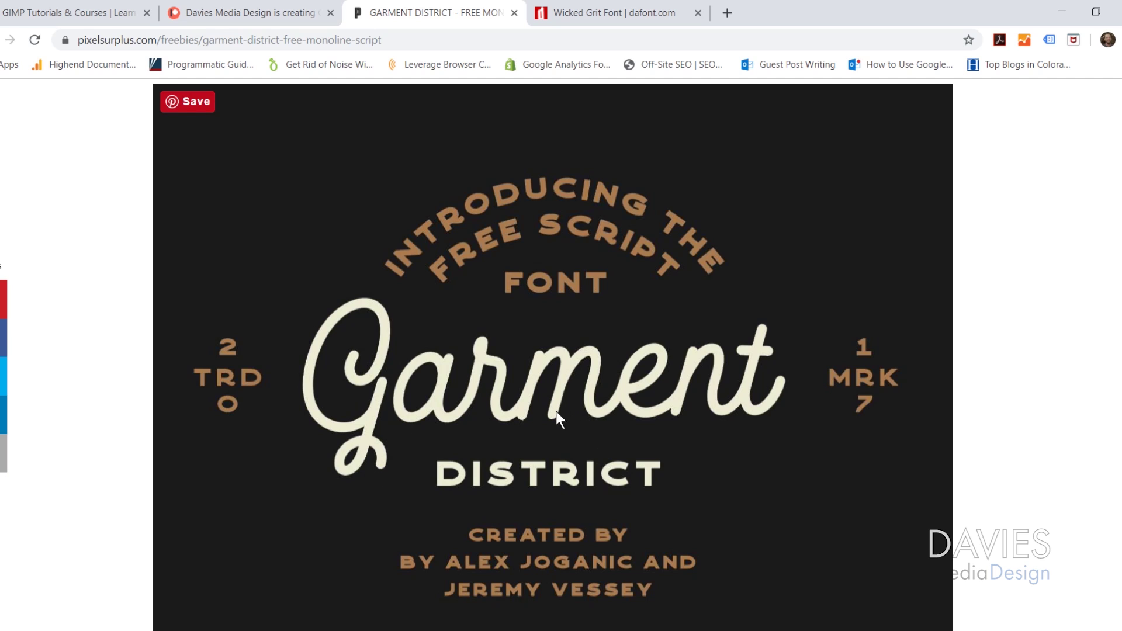
pyautogui.click(630, 12)
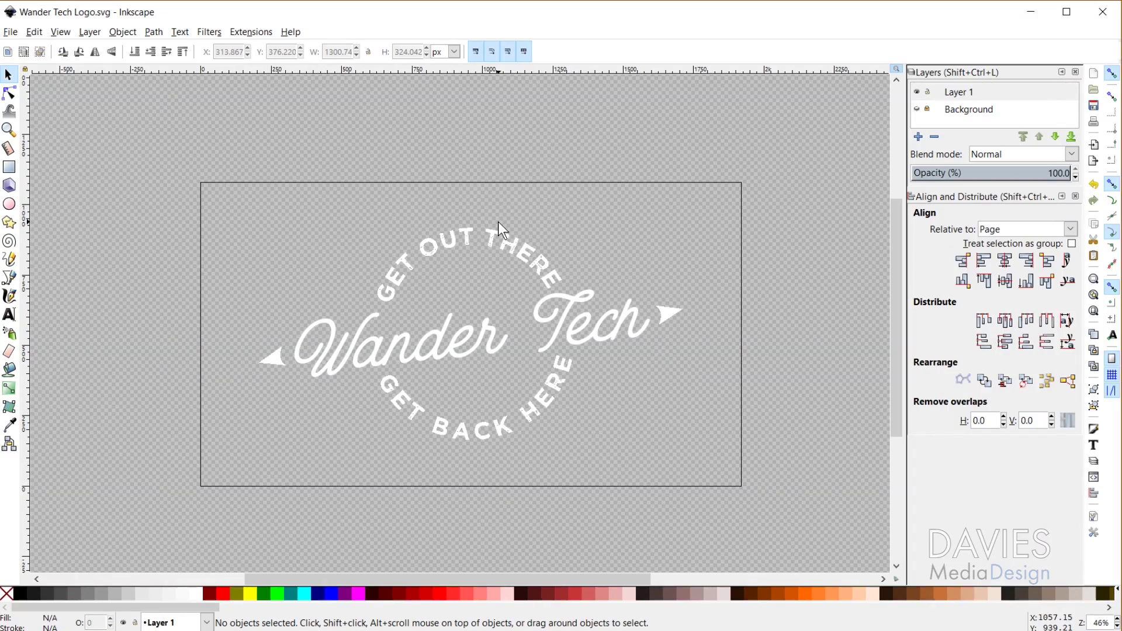
# In Inkscape, undo the latest changes to the finished Wander Tech logo and examine its lettering up close.
pyautogui.hotkey('ctrl', 'z')
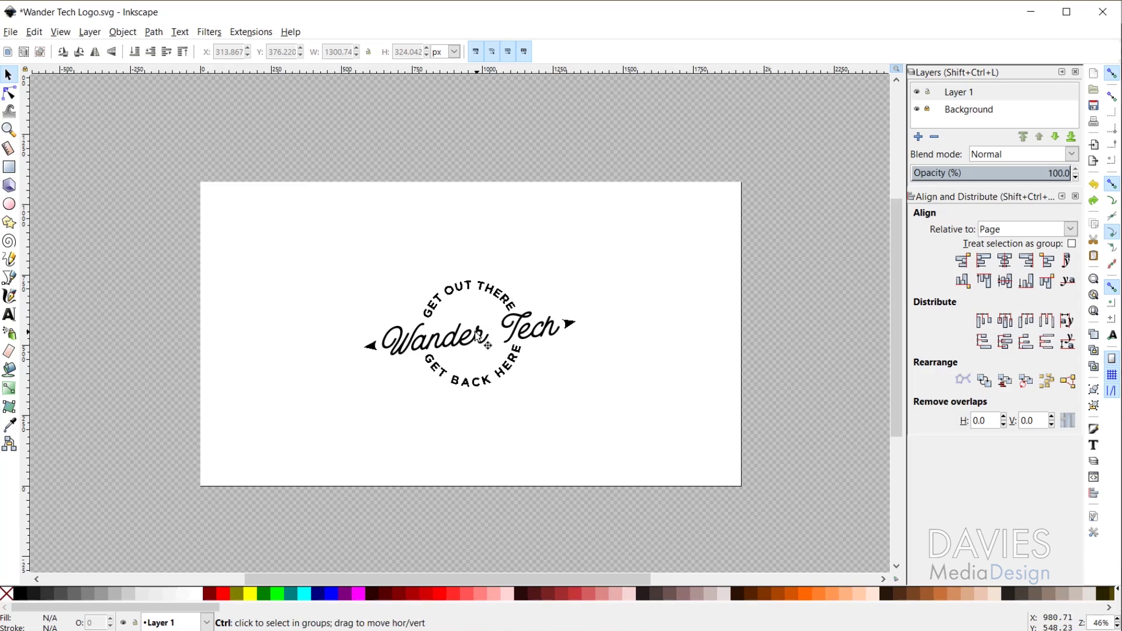
pyautogui.scroll(5, 472, 345)
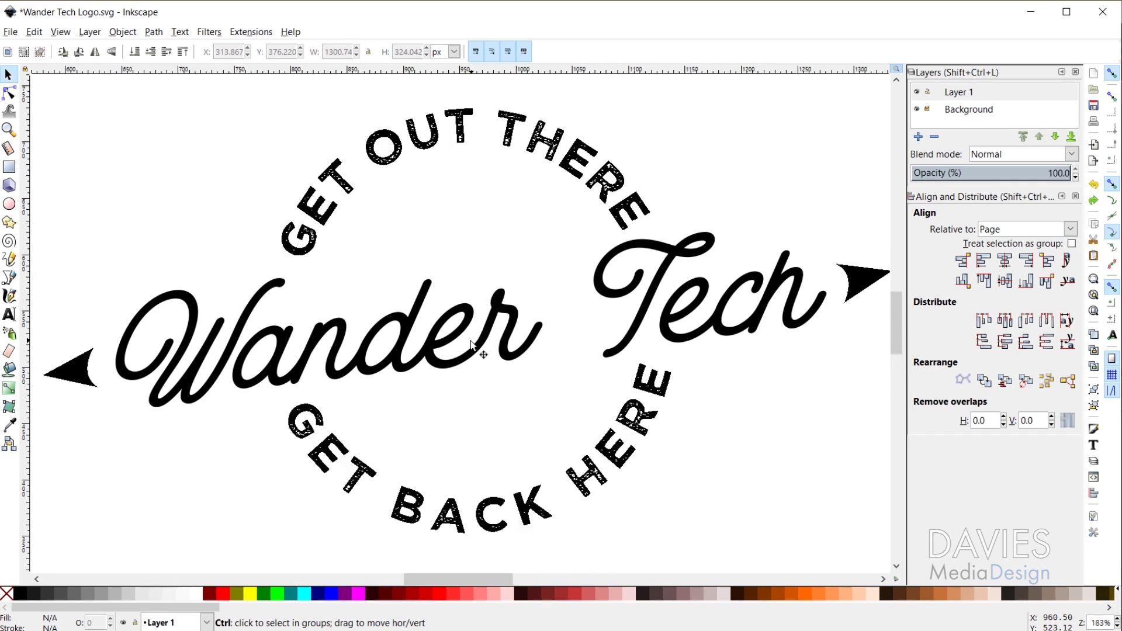
pyautogui.scroll(-1, 473, 346)
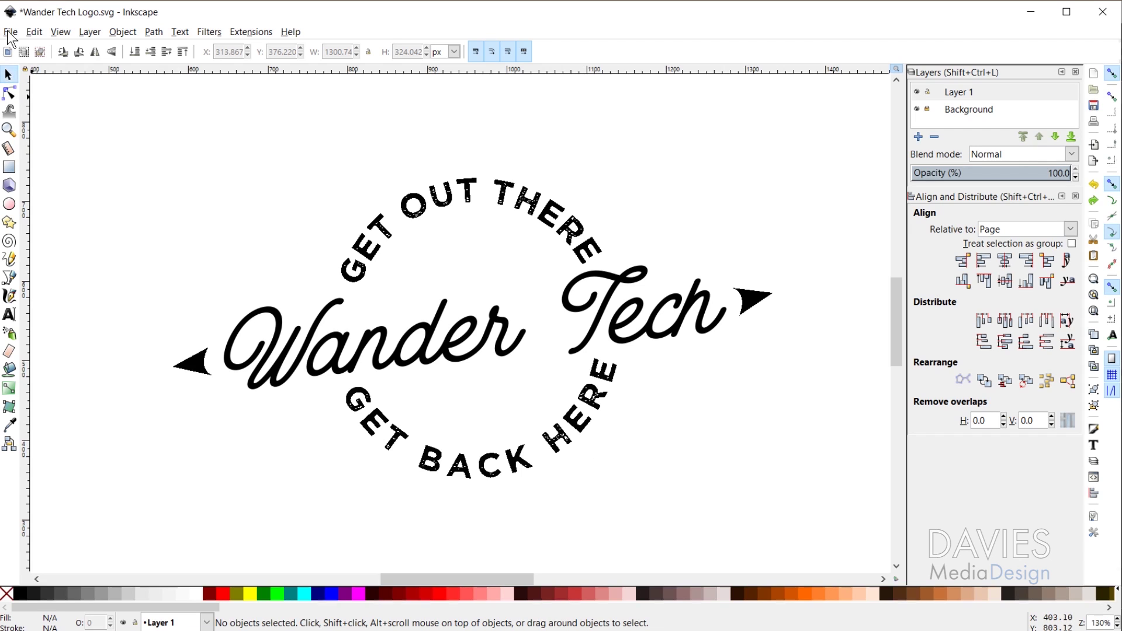
# Create a new document from the default template and bring its whole page into view.
pyautogui.click(11, 33)
pyautogui.click(20, 49)
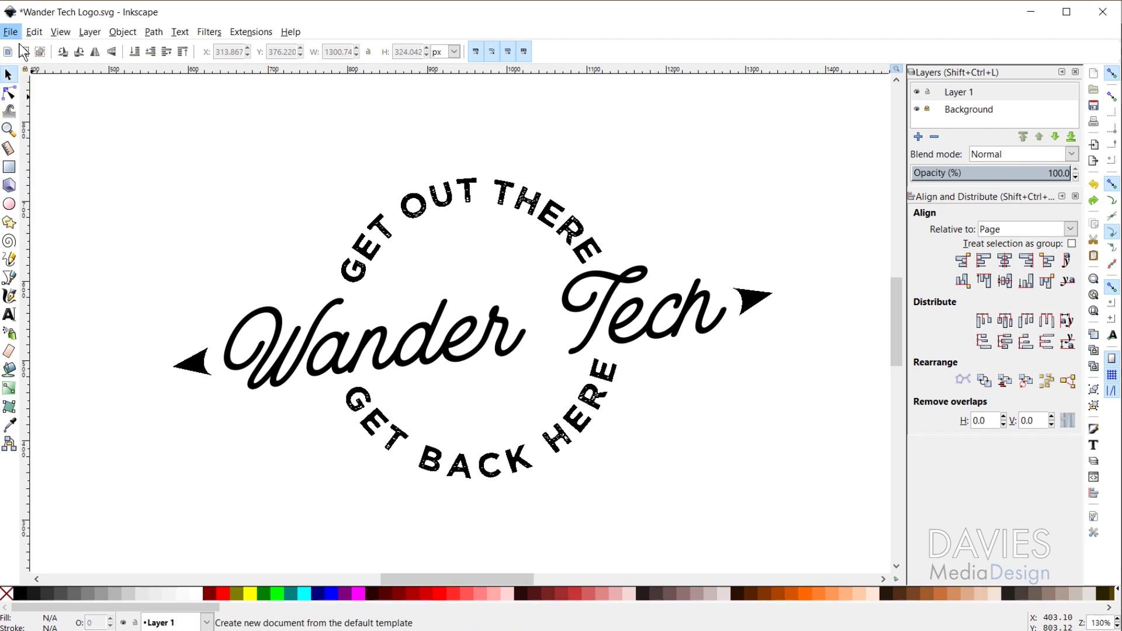
pyautogui.scroll(-2, 586, 366)
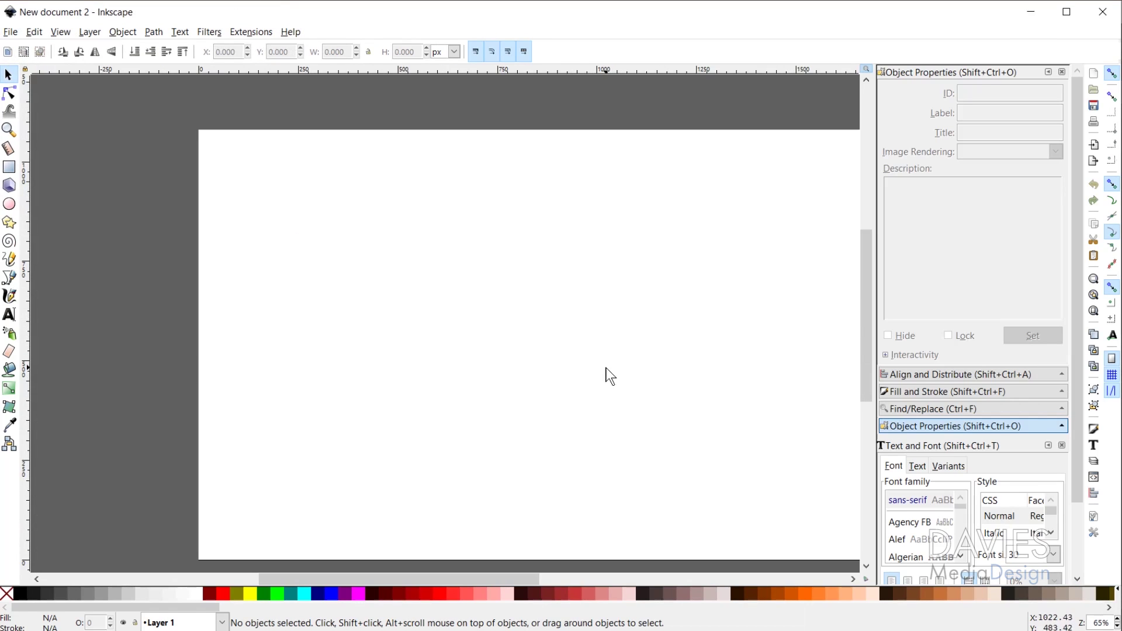
pyautogui.scroll(-1, 717, 464)
pyautogui.moveTo(537, 581); pyautogui.dragTo(612, 580)
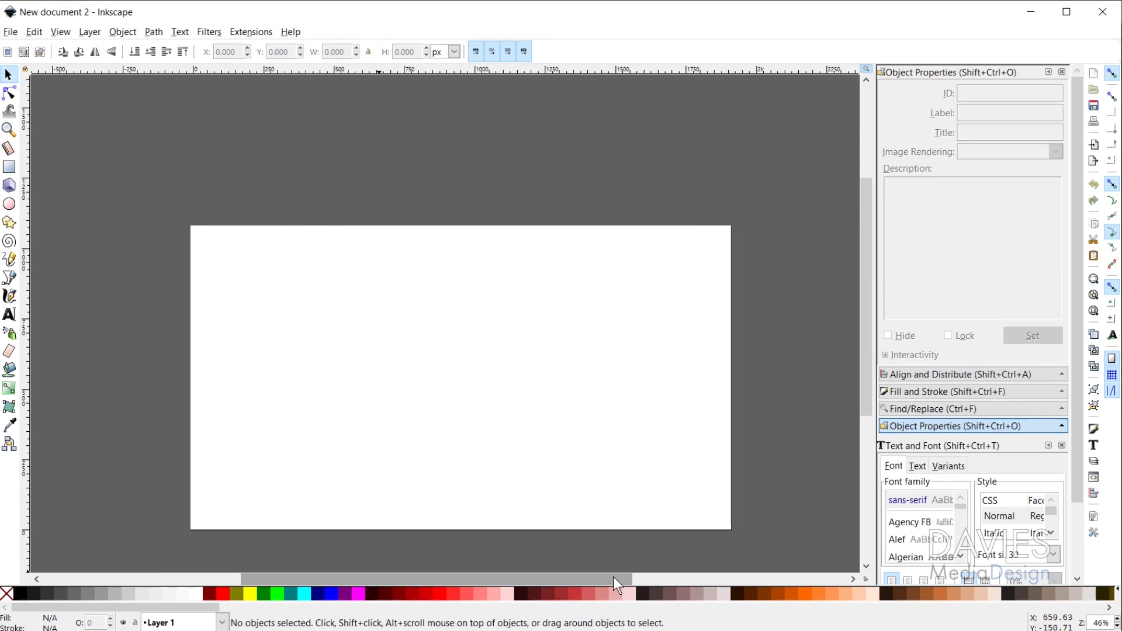
pyautogui.scroll(-1, 621, 493)
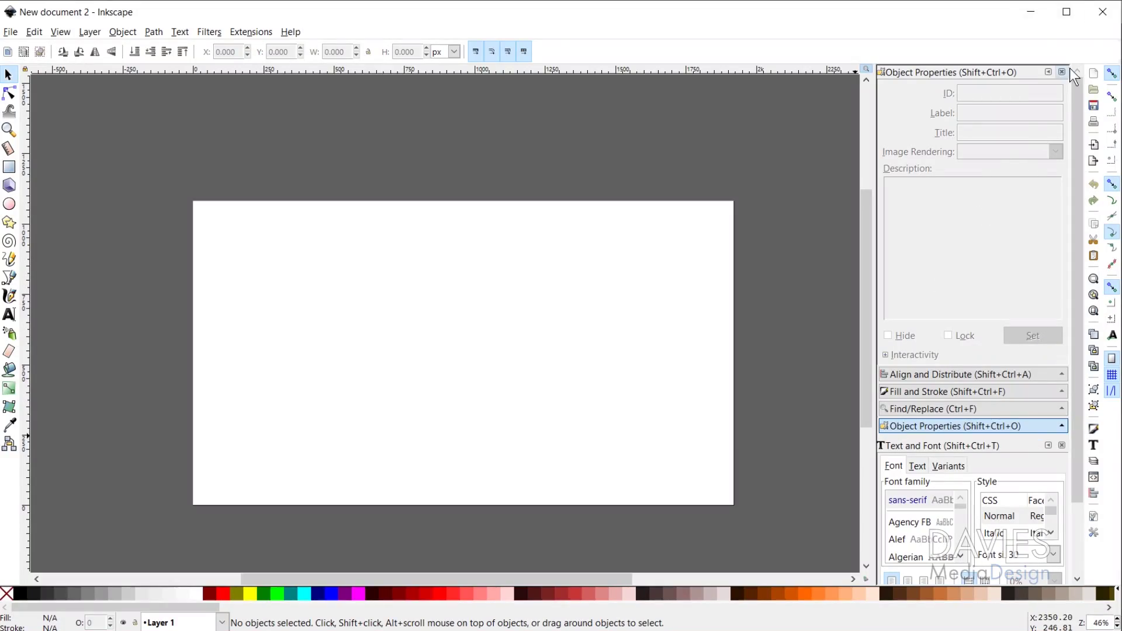
# Close the Object Properties, Find/Replace, Fill and Stroke, and Text and Font dialogs, keeping only Align and Distribute open.
pyautogui.click(1063, 72)
pyautogui.click(1062, 72)
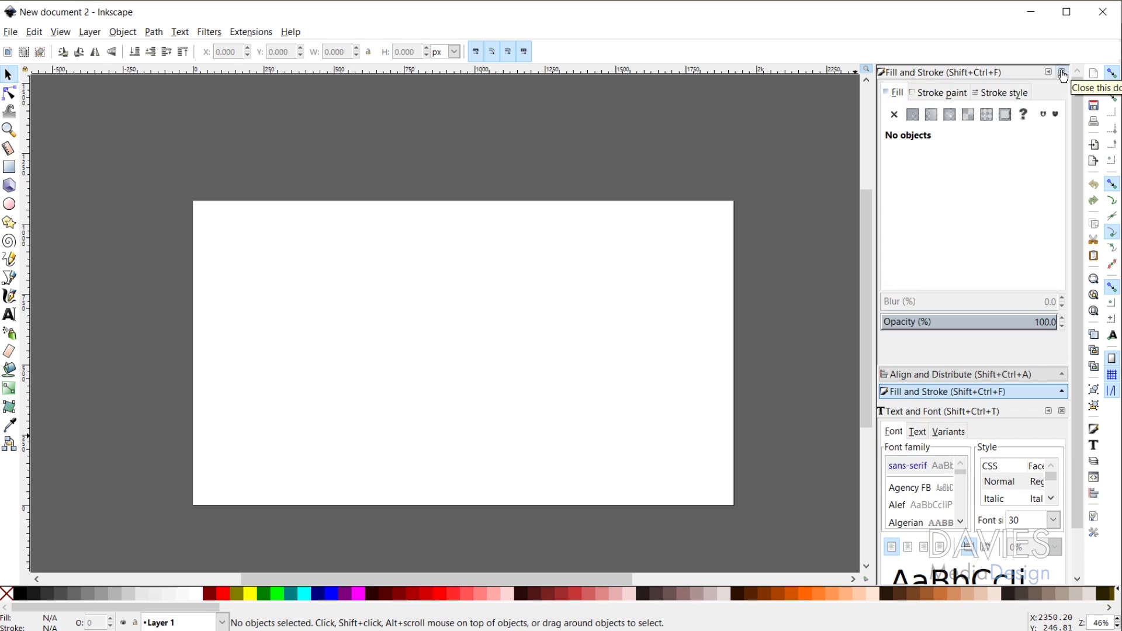
pyautogui.click(1062, 72)
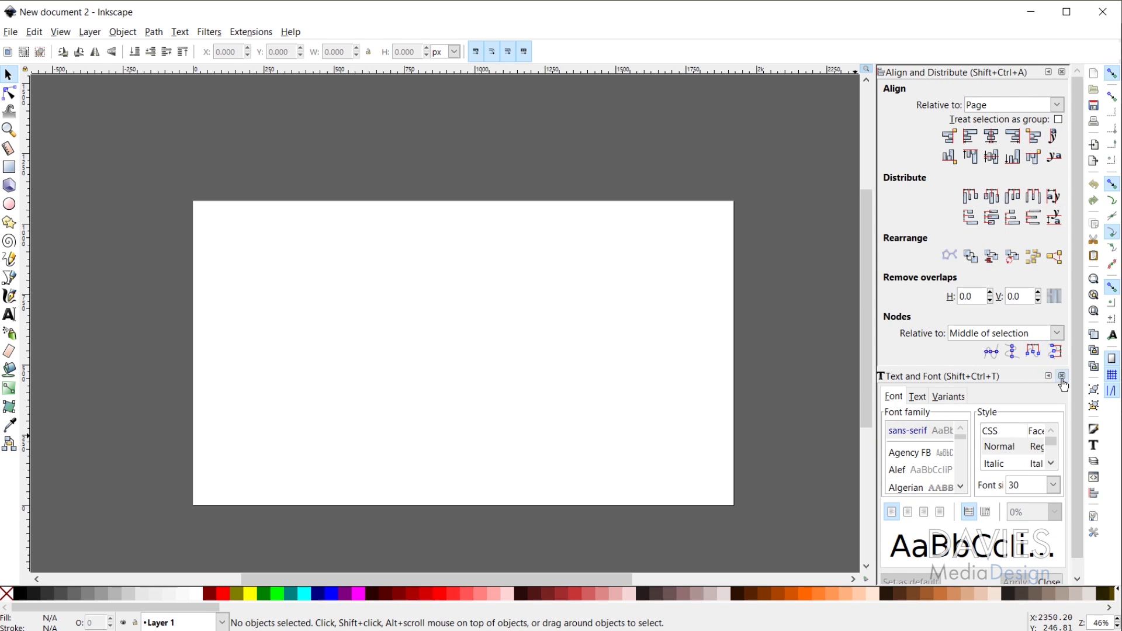
pyautogui.click(1062, 377)
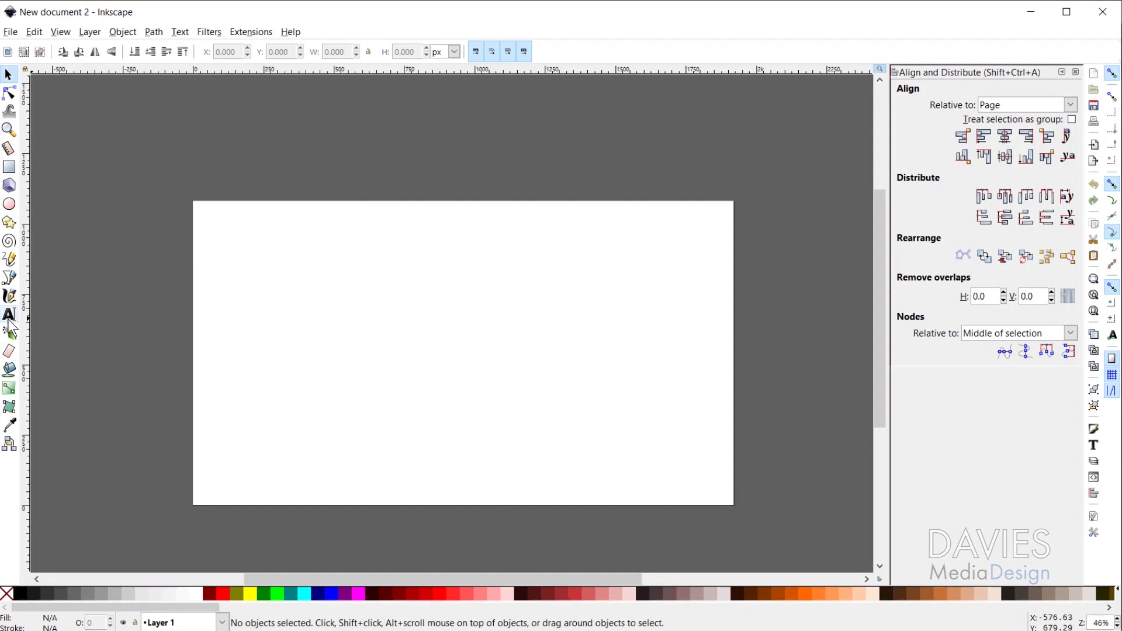
# Add the text "Wander Tech" to the page with the Text tool.
pyautogui.click(9, 314)
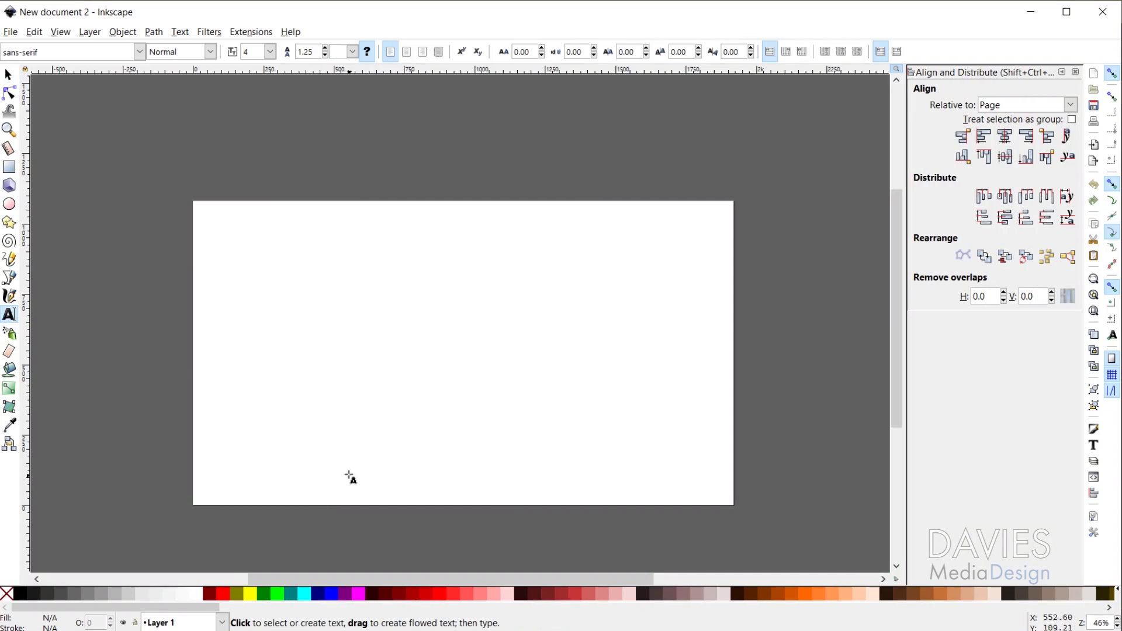
pyautogui.click(307, 316)
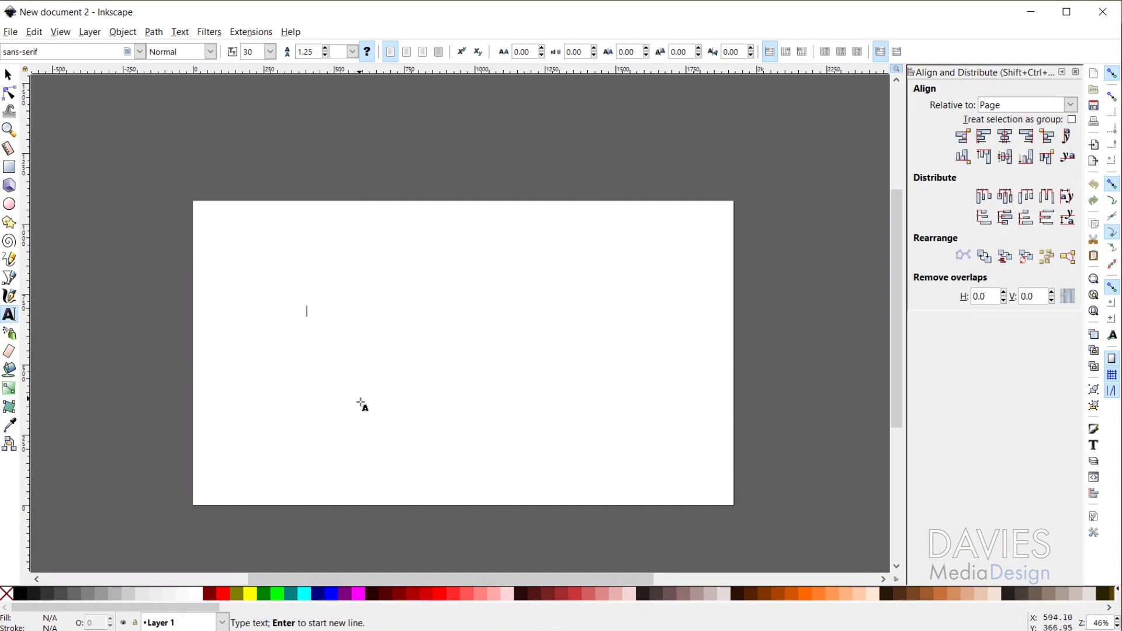
pyautogui.write('Wander')
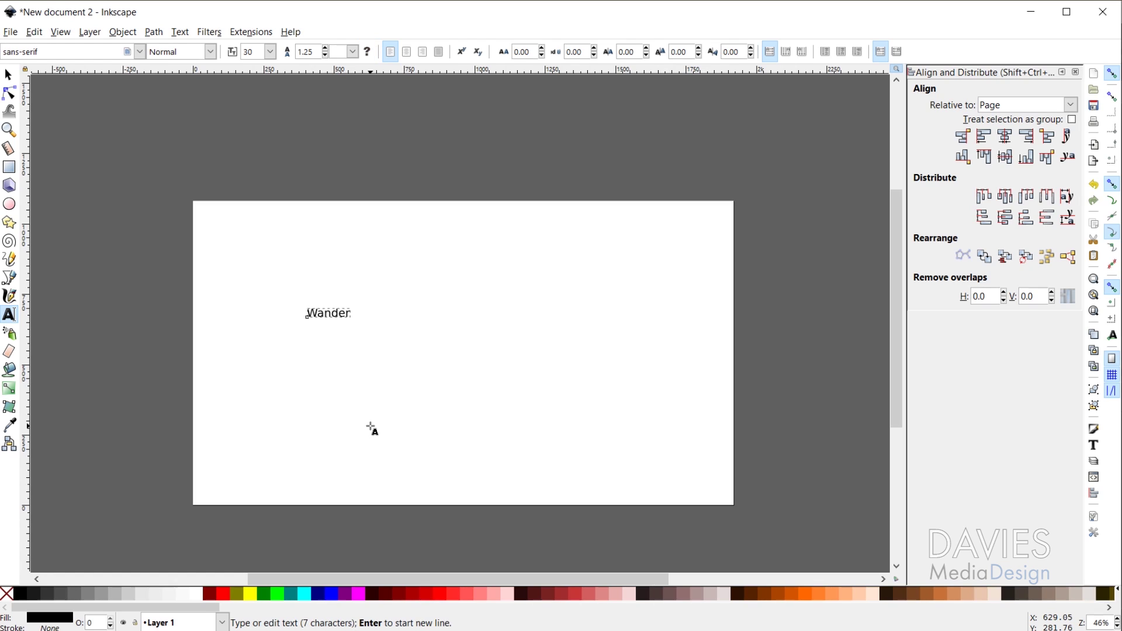
pyautogui.write(' Tech')
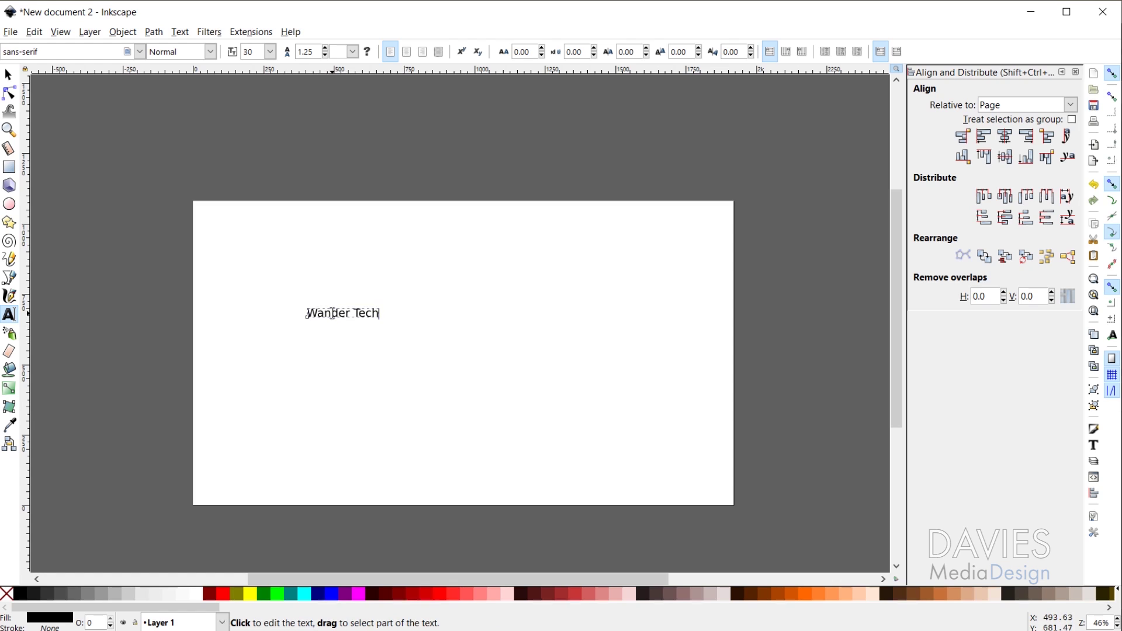
# Format the whole Wander Tech text in the Garment District font at size 200.
pyautogui.hotkey('ctrl', 'a')
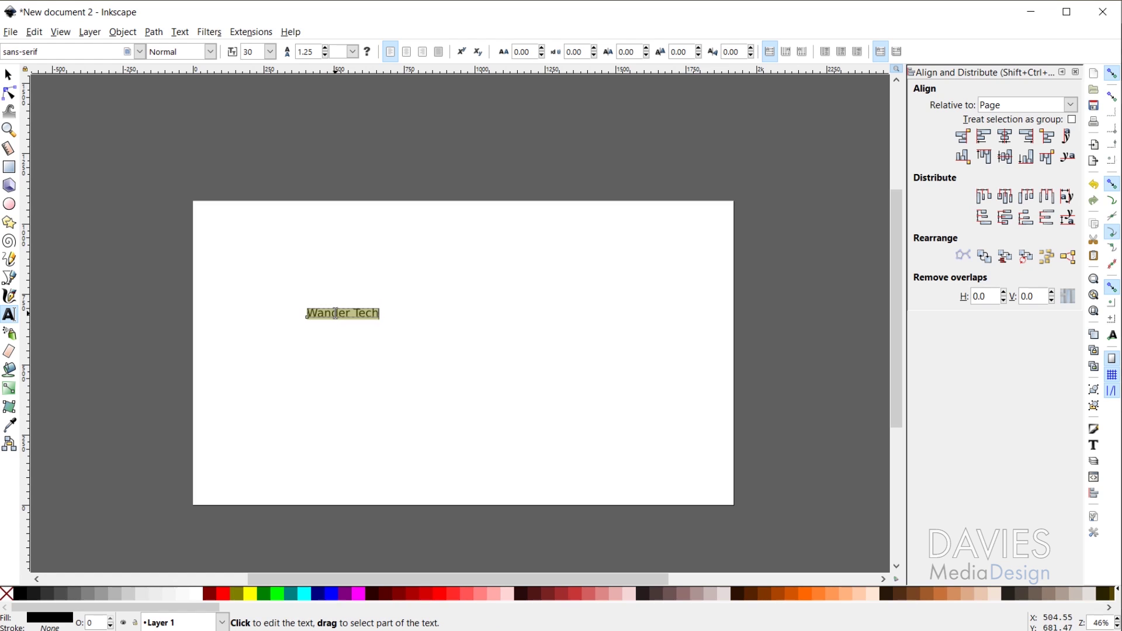
pyautogui.click(139, 51)
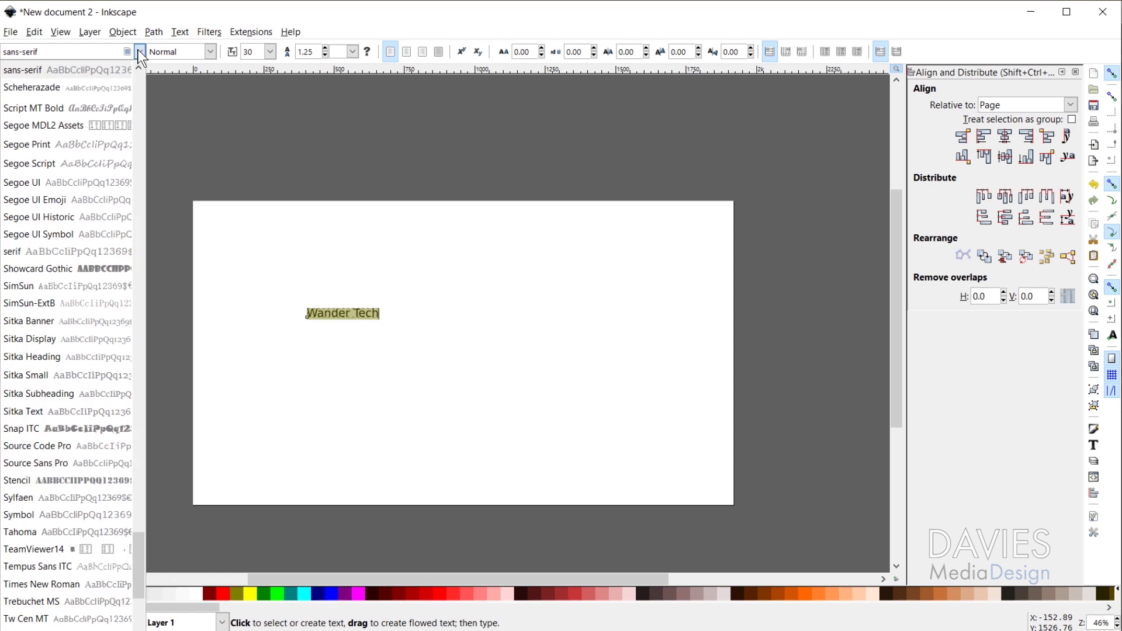
pyautogui.moveTo(142, 548); pyautogui.dragTo(132, 268)
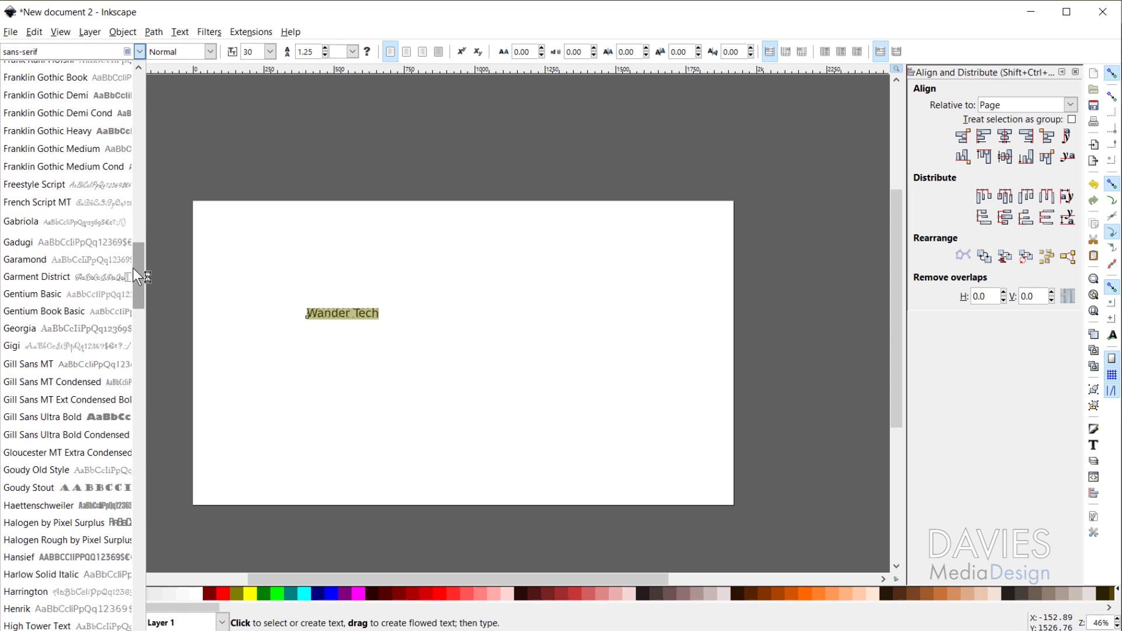
pyautogui.click(62, 276)
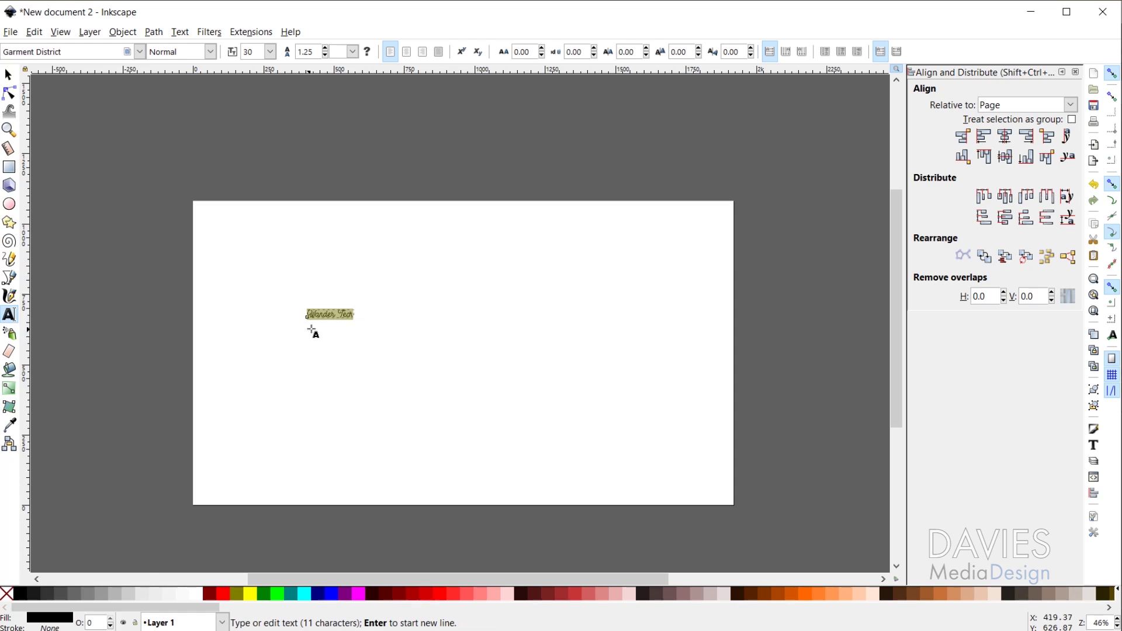
pyautogui.click(271, 52)
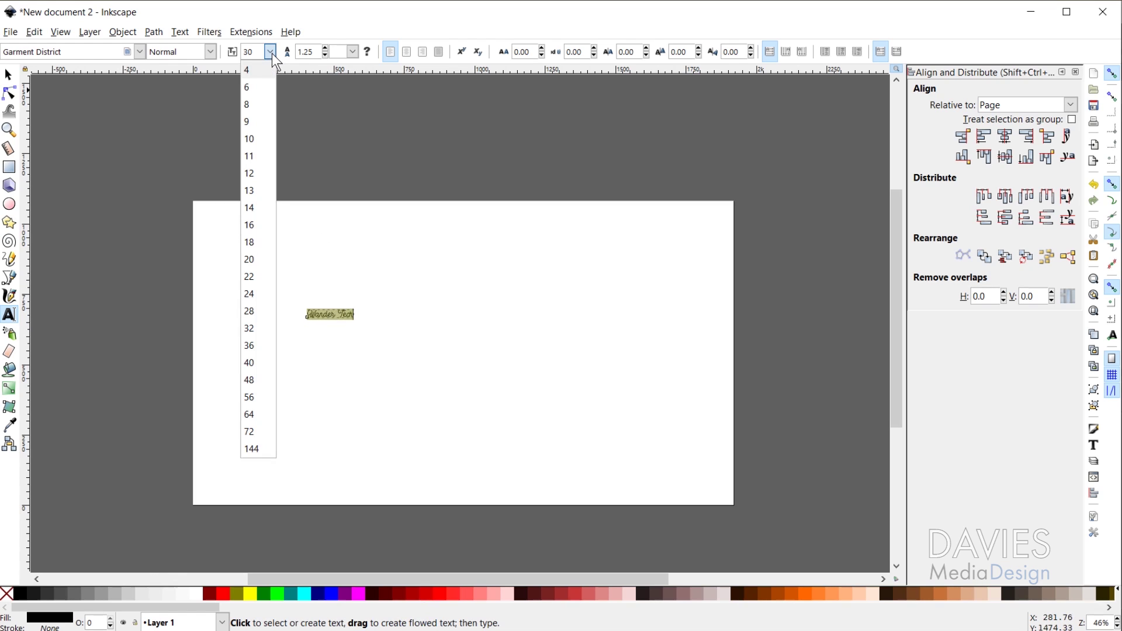
pyautogui.click(258, 448)
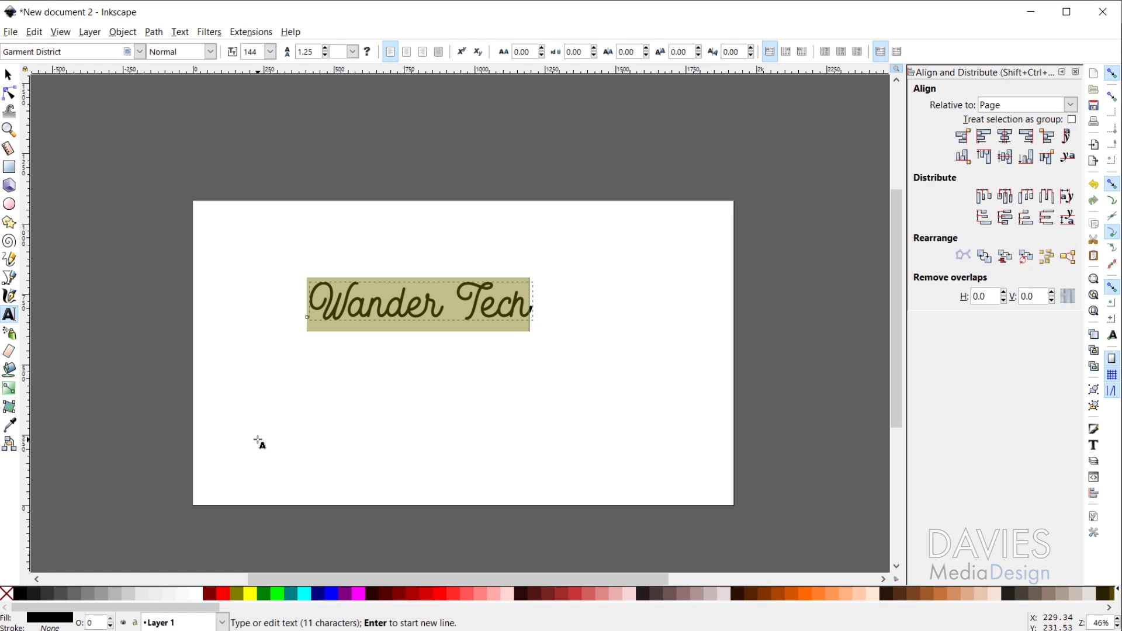
pyautogui.doubleClick(258, 51)
pyautogui.write('200')
pyautogui.press('Return')
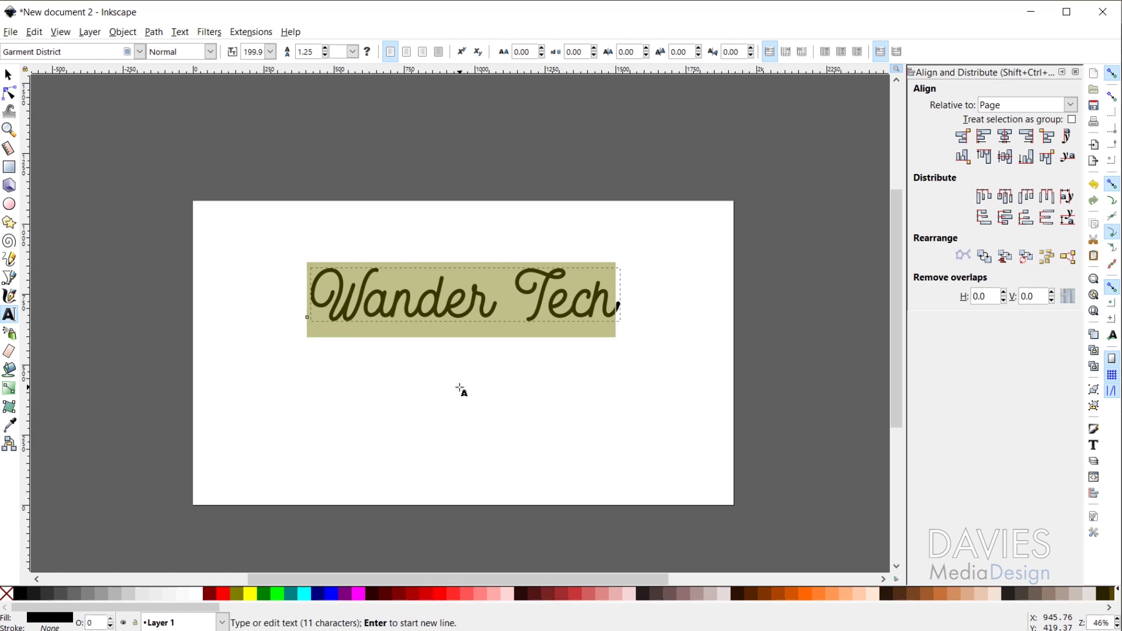
# Center the Wander Tech text horizontally and vertically relative to the page, and deselect it.
pyautogui.click(9, 74)
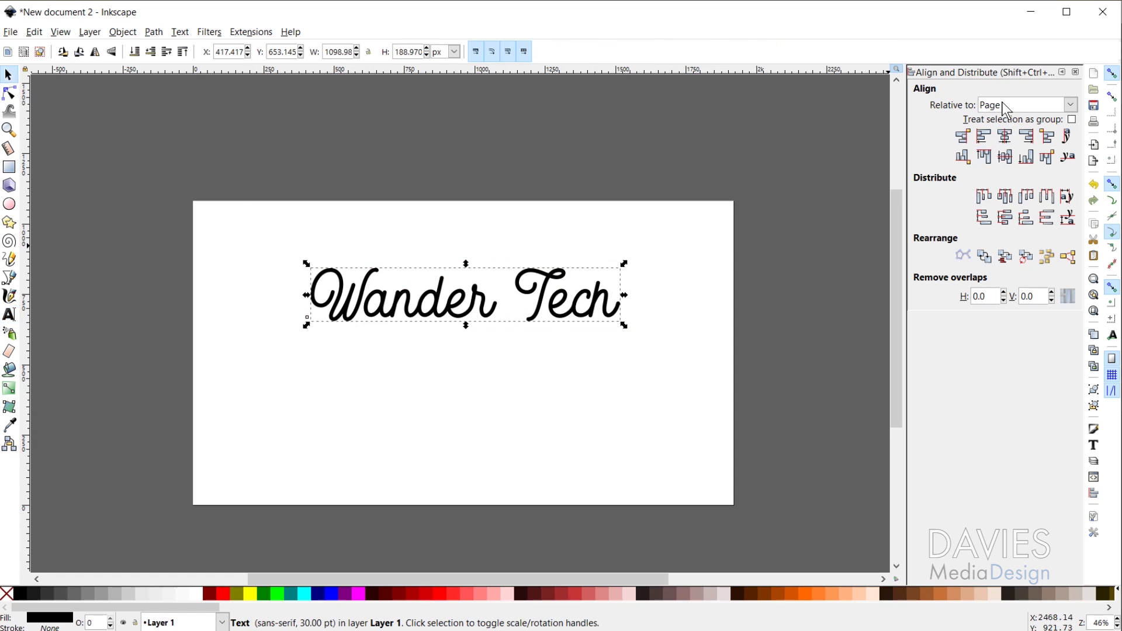
pyautogui.click(1020, 115)
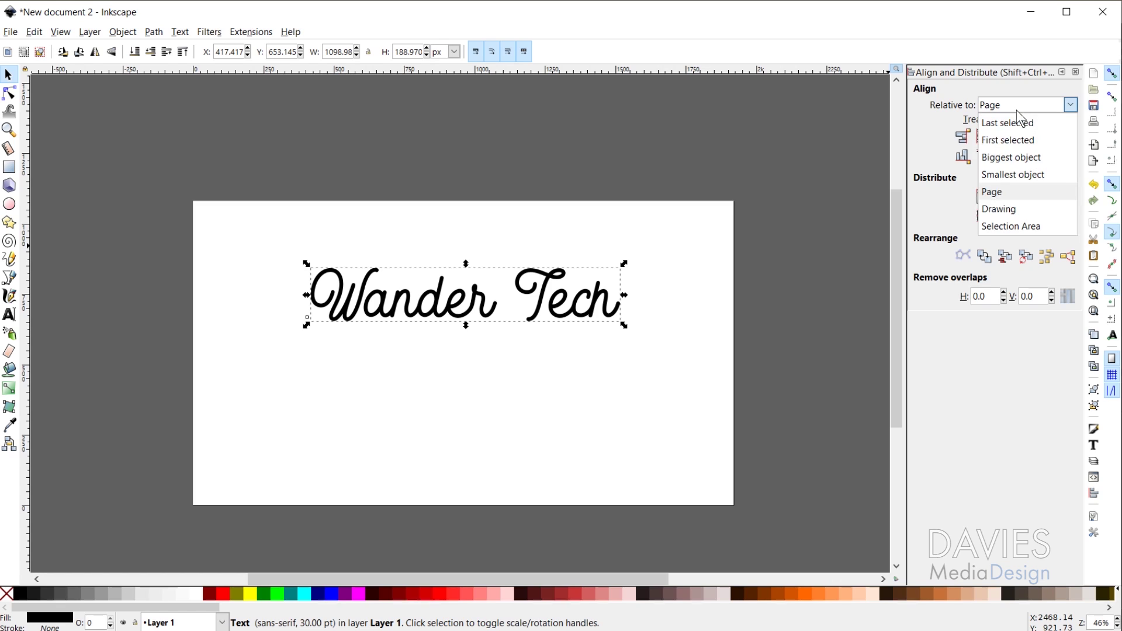
pyautogui.click(1018, 193)
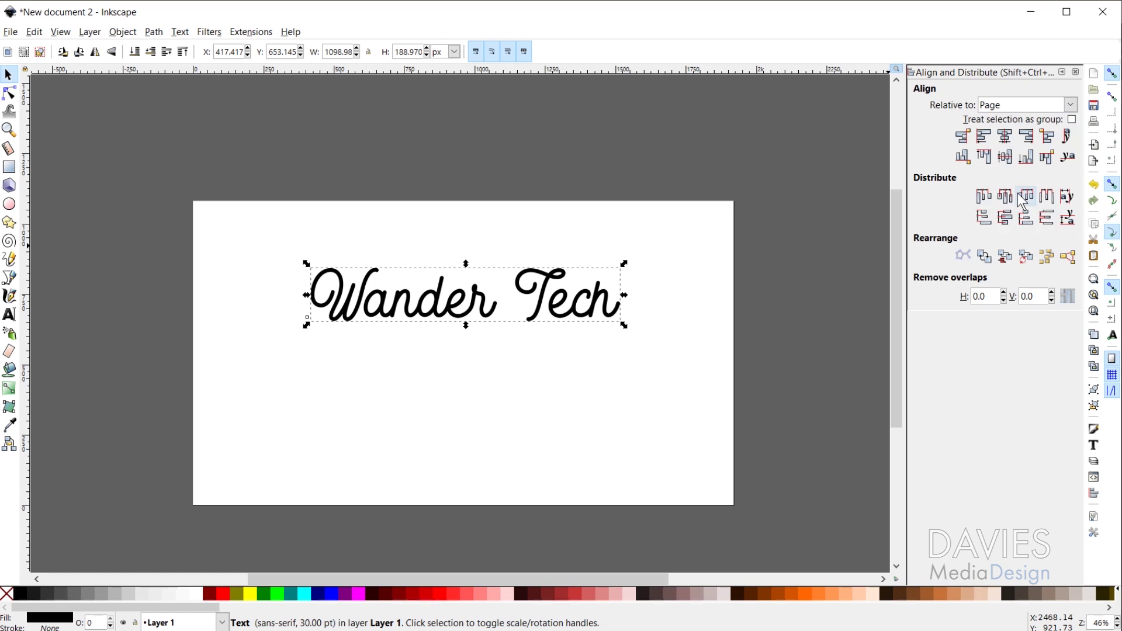
pyautogui.click(1006, 139)
pyautogui.click(1007, 159)
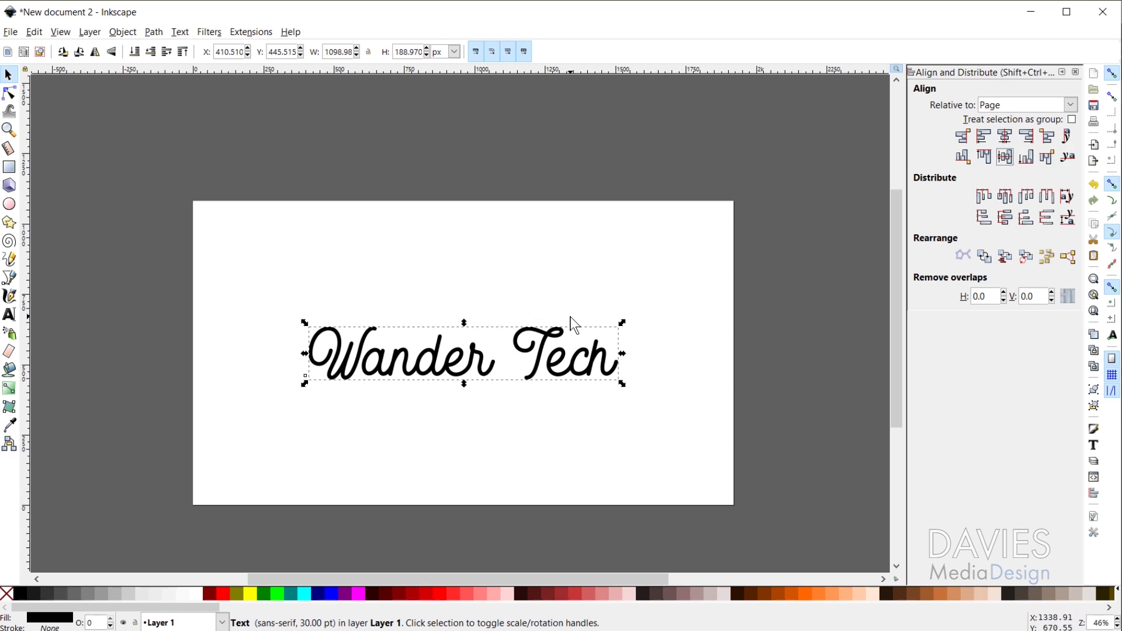
pyautogui.click(618, 268)
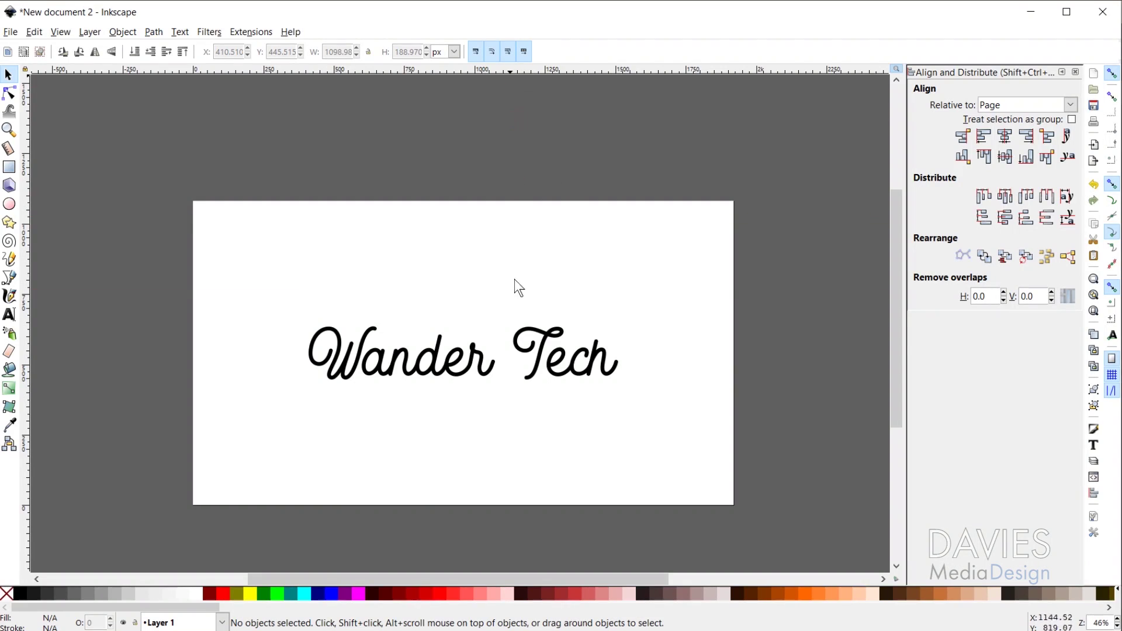
# Add a guide through the Wander Tech text at a Y position of about 520 px and set its angle to 7.5°.
pyautogui.moveTo(514, 69); pyautogui.dragTo(518, 358)
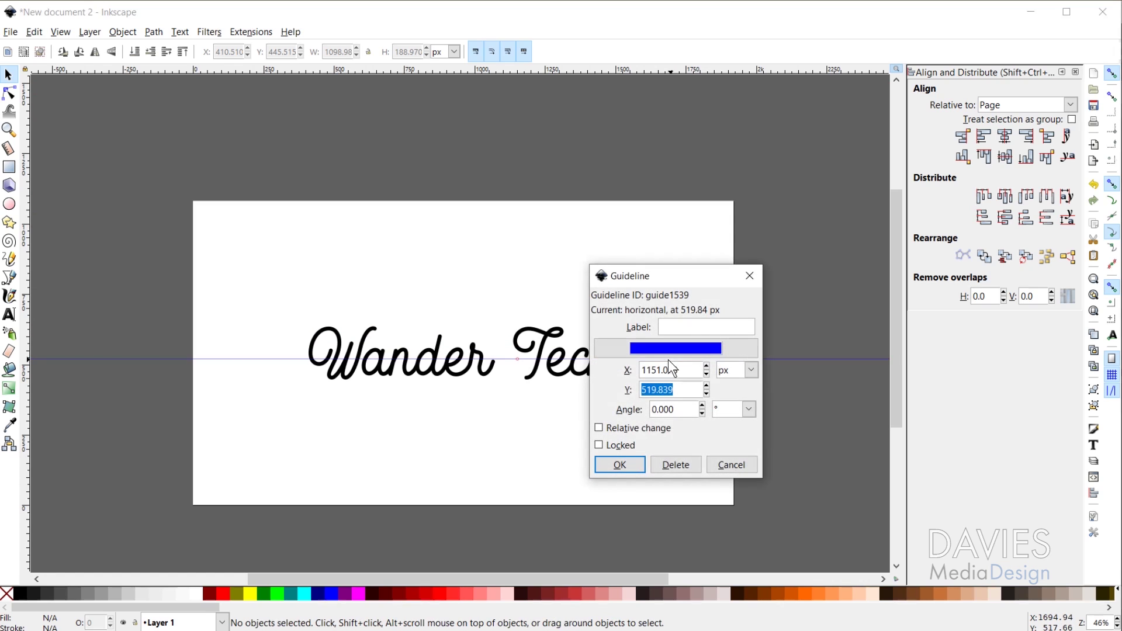
pyautogui.press('Tab')
pyautogui.write('7.5')
pyautogui.click(634, 465)
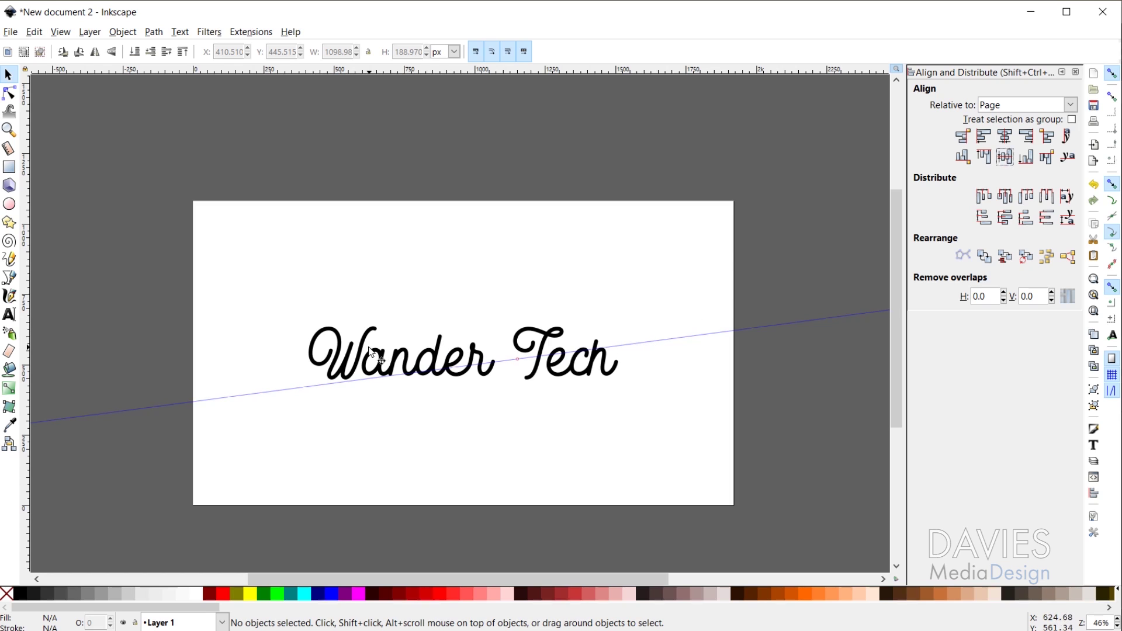
# Rotate the Wander Tech text counterclockwise until its slant matches the angled guide.
pyautogui.click(350, 358)
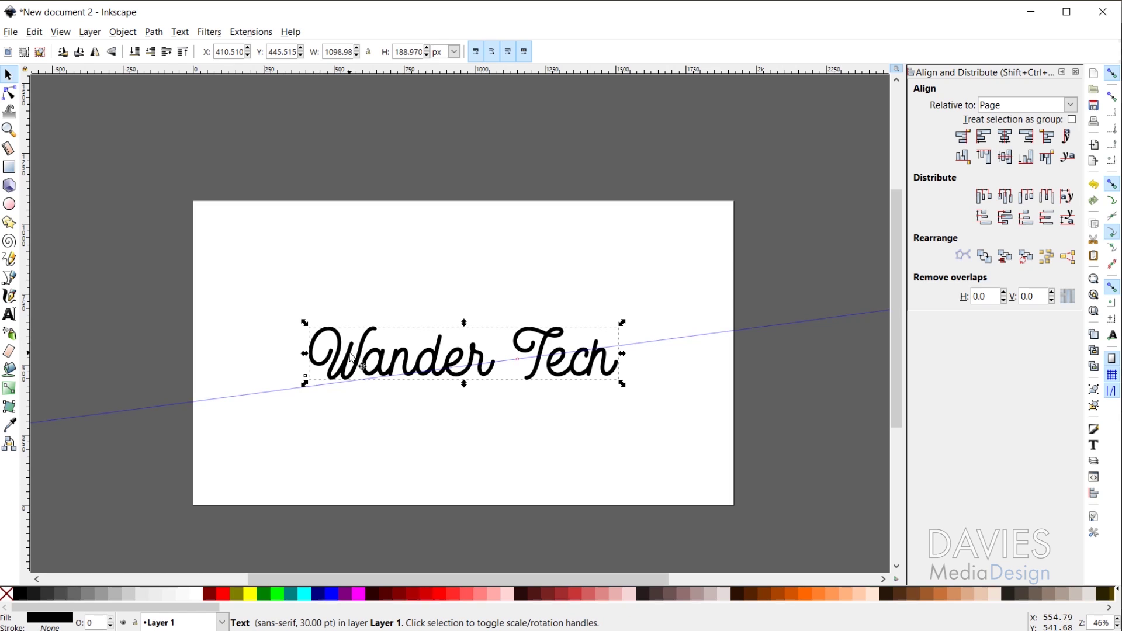
pyautogui.click(367, 361)
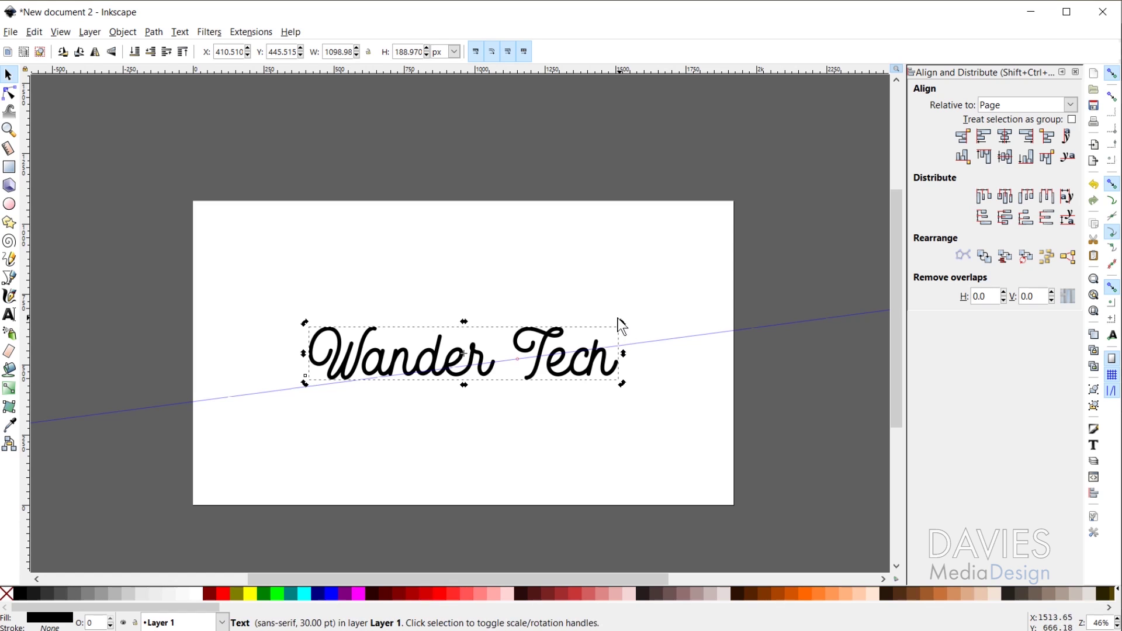
pyautogui.moveTo(622, 323); pyautogui.dragTo(623, 311)
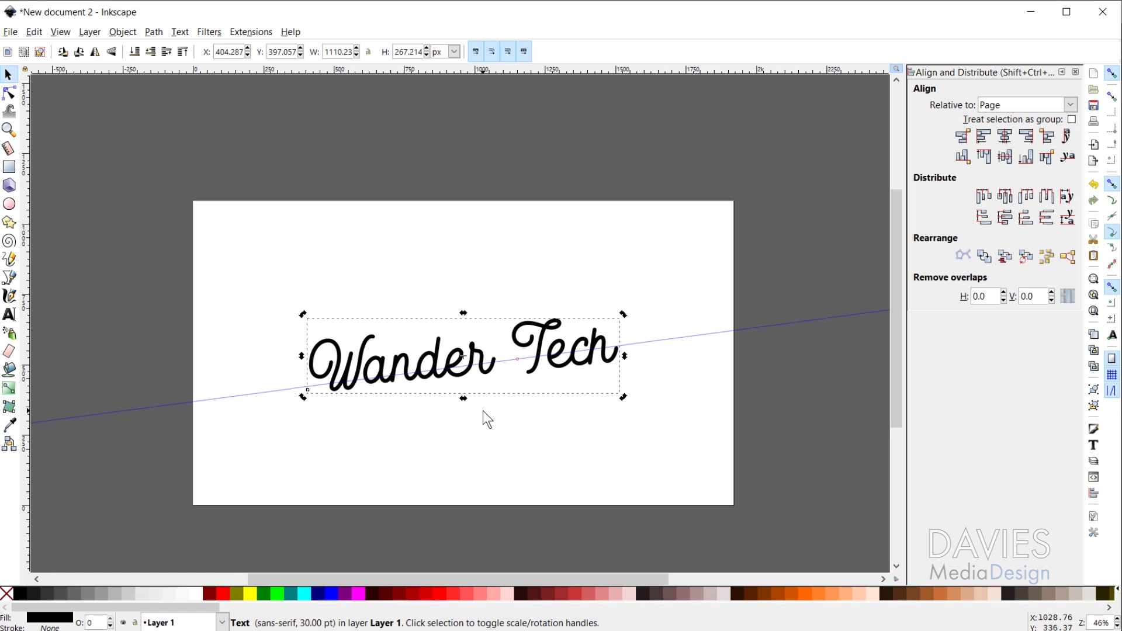
pyautogui.hotkey('ctrl', 'z')
pyautogui.moveTo(619, 318); pyautogui.dragTo(637, 293)
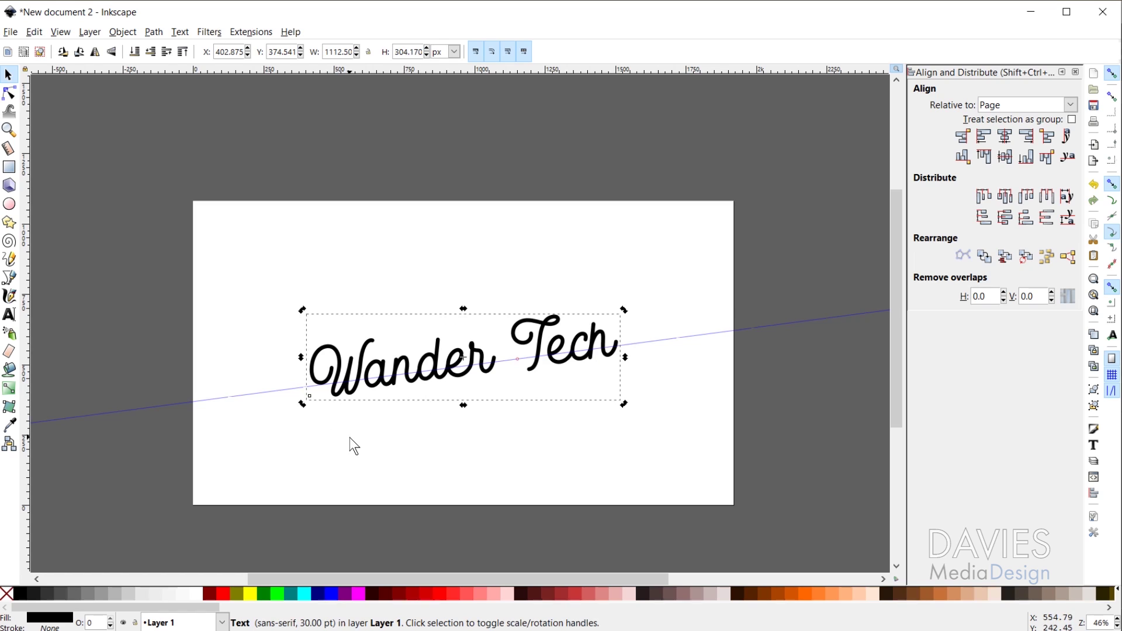
# Center the slanted Wander Tech text horizontally and vertically on the page, and move the angled guide up to run through its middle.
pyautogui.click(1010, 141)
pyautogui.click(1006, 159)
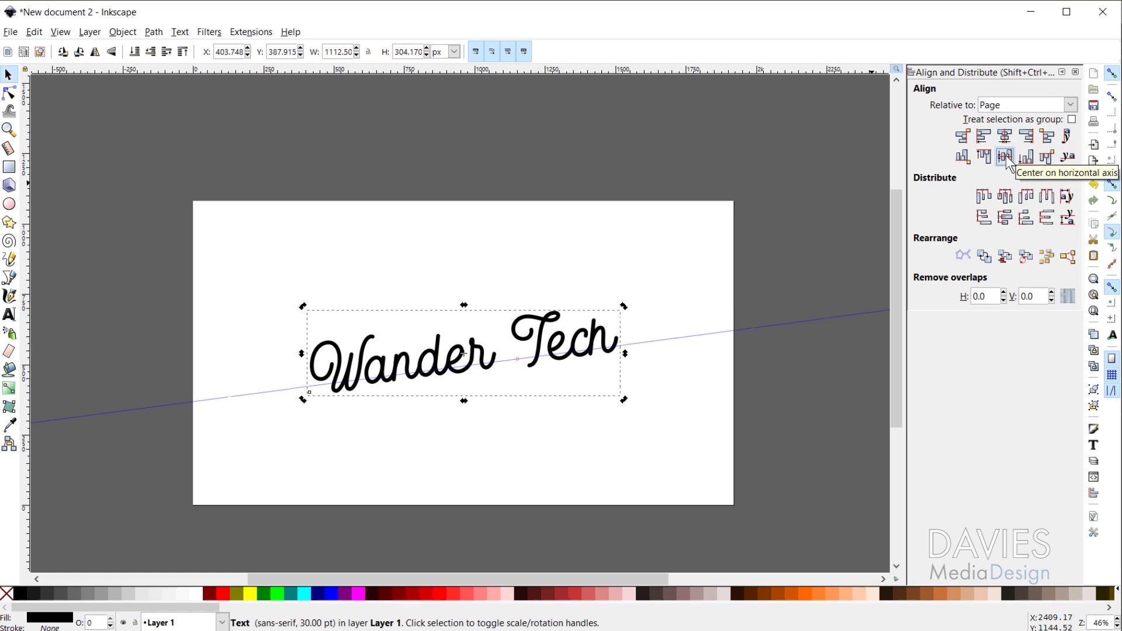
pyautogui.click(671, 217)
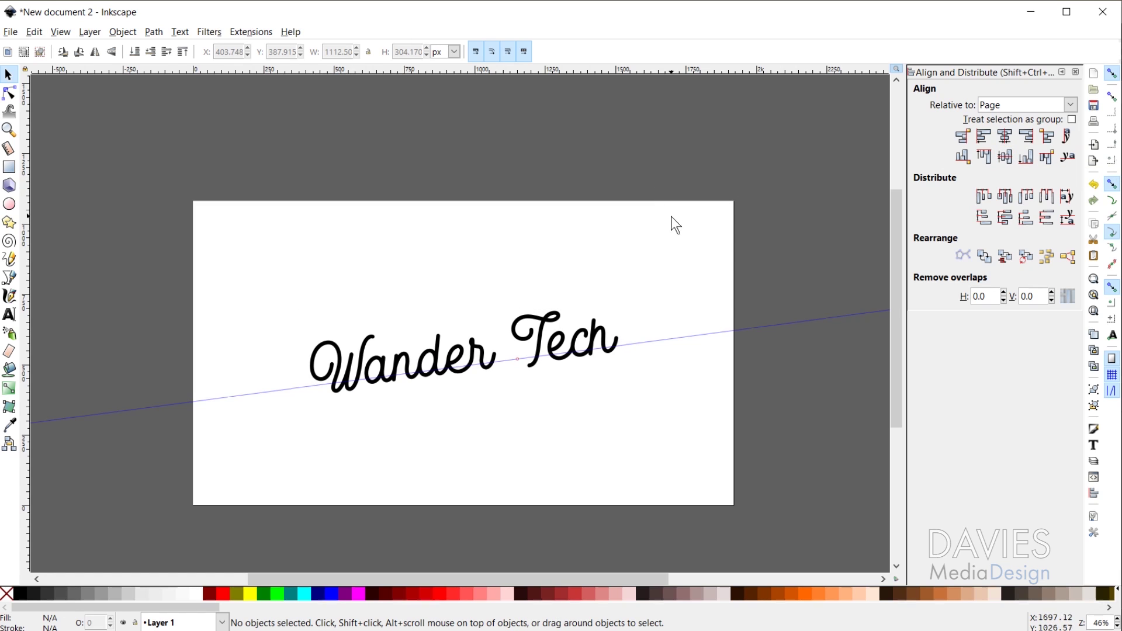
pyautogui.moveTo(683, 341); pyautogui.dragTo(691, 326)
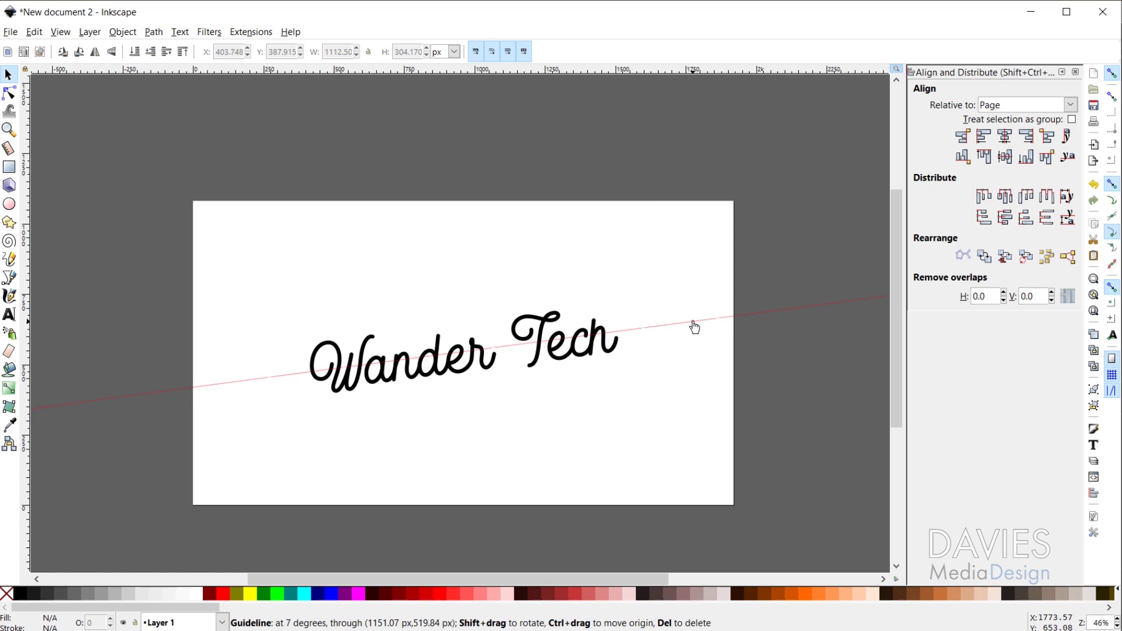
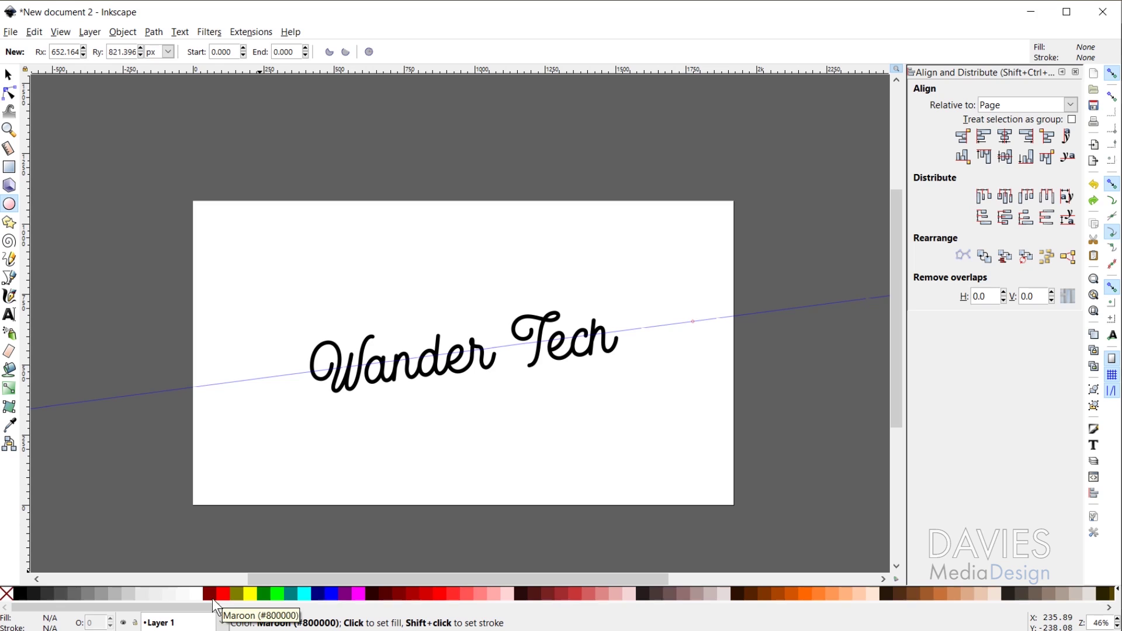
# Draw a maroon (#800000) circle about 681 px in diameter, center it horizontally and vertically on the page, and deselect it.
pyautogui.click(210, 594)
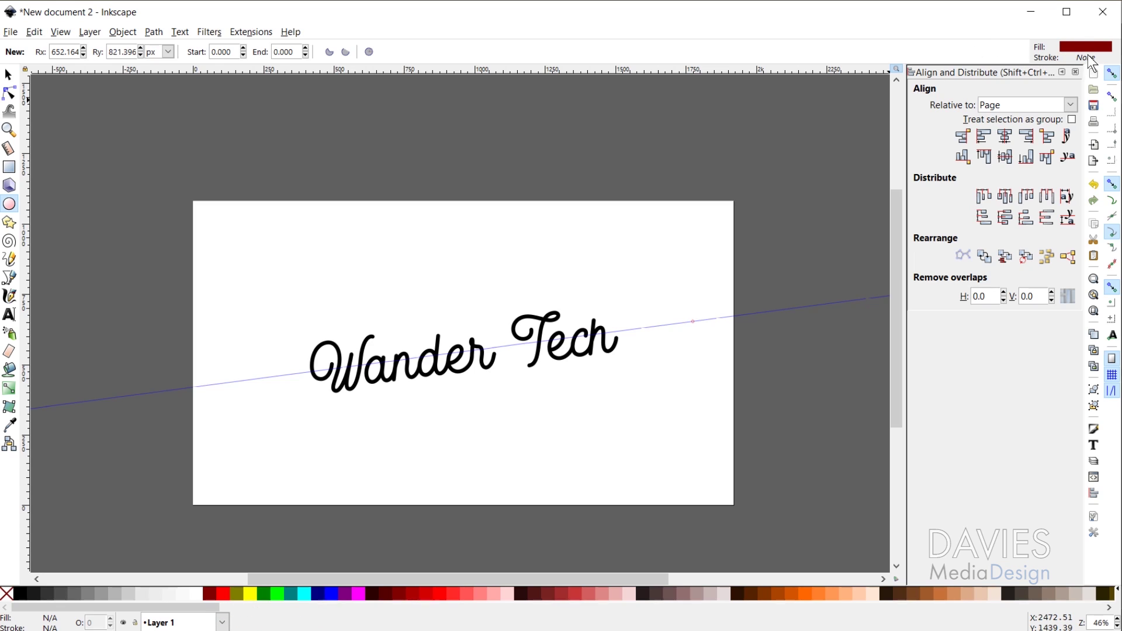
pyautogui.moveTo(450, 333); pyautogui.dragTo(548, 445)
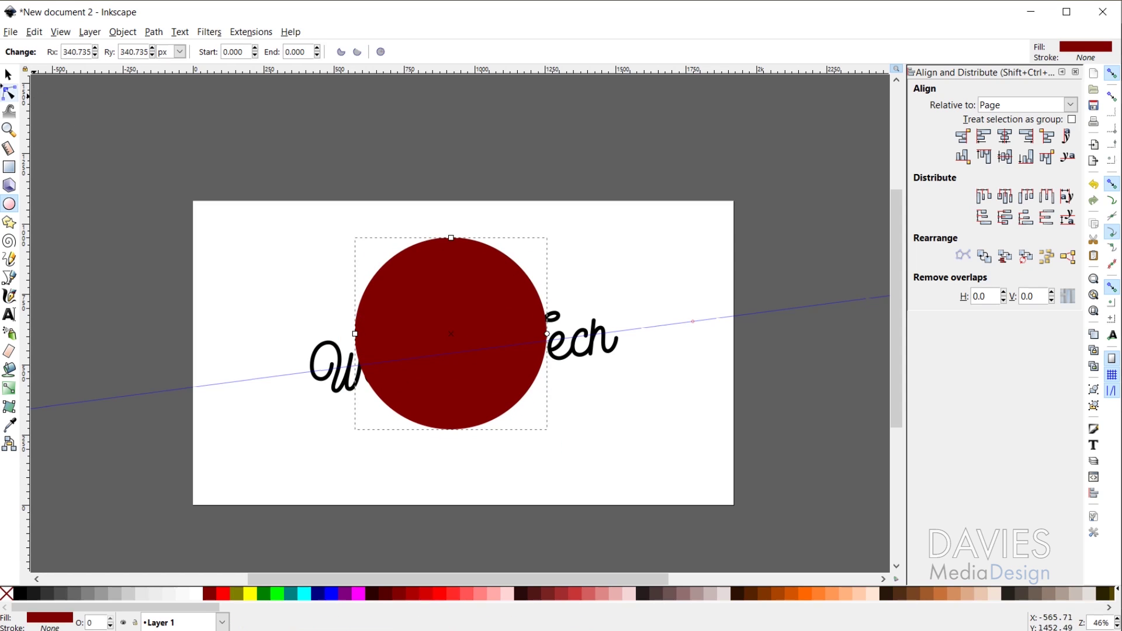
pyautogui.click(8, 75)
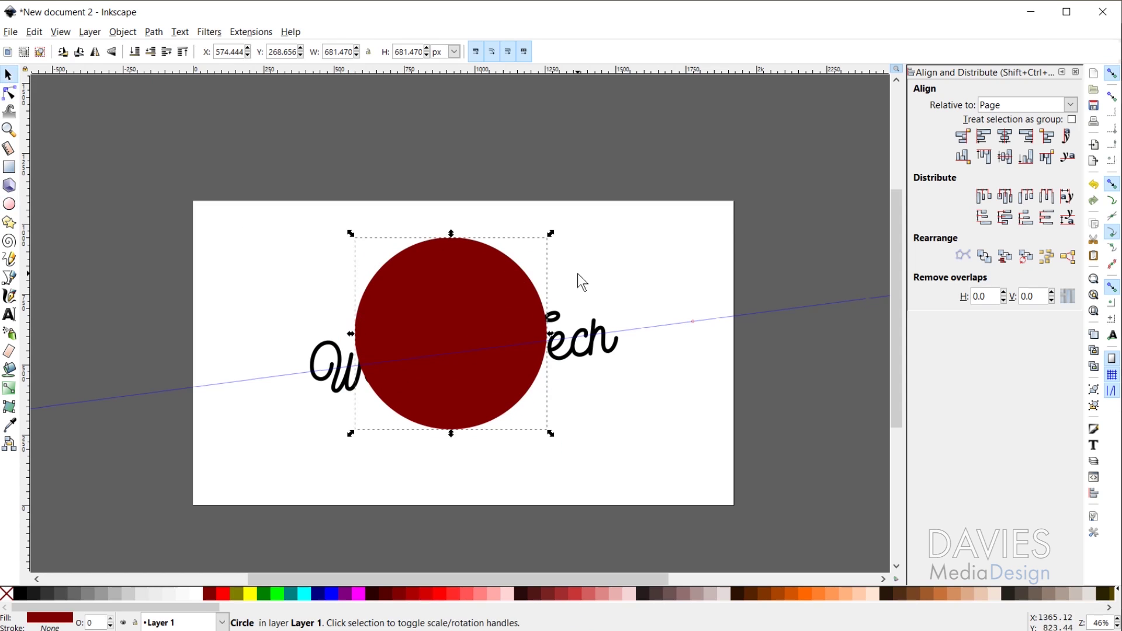
pyautogui.click(1004, 138)
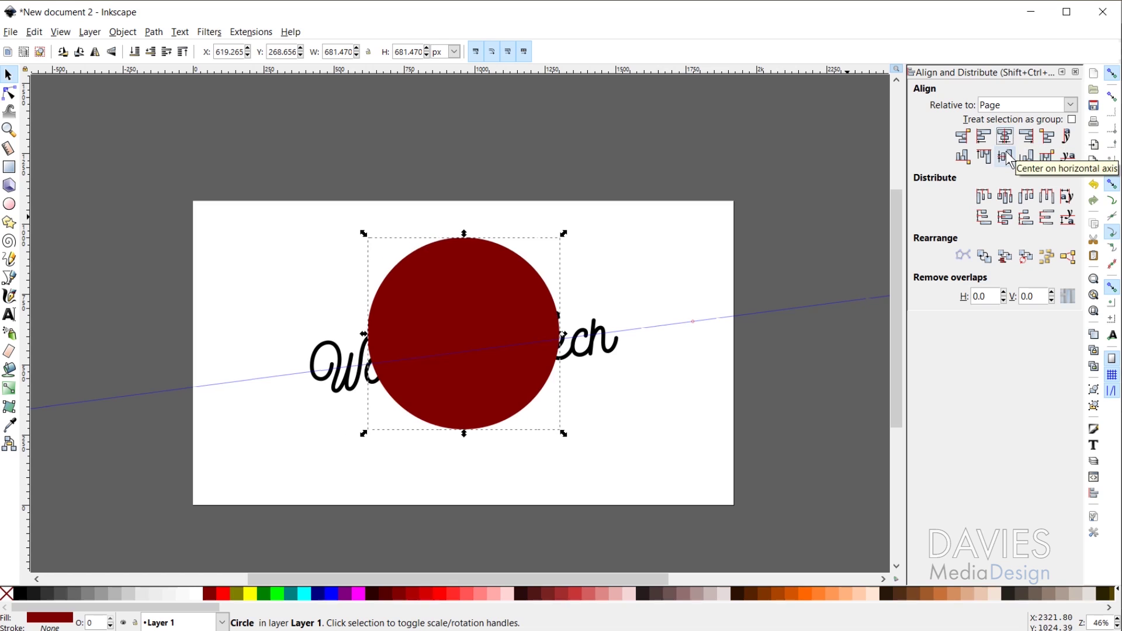
pyautogui.click(1006, 157)
pyautogui.click(736, 204)
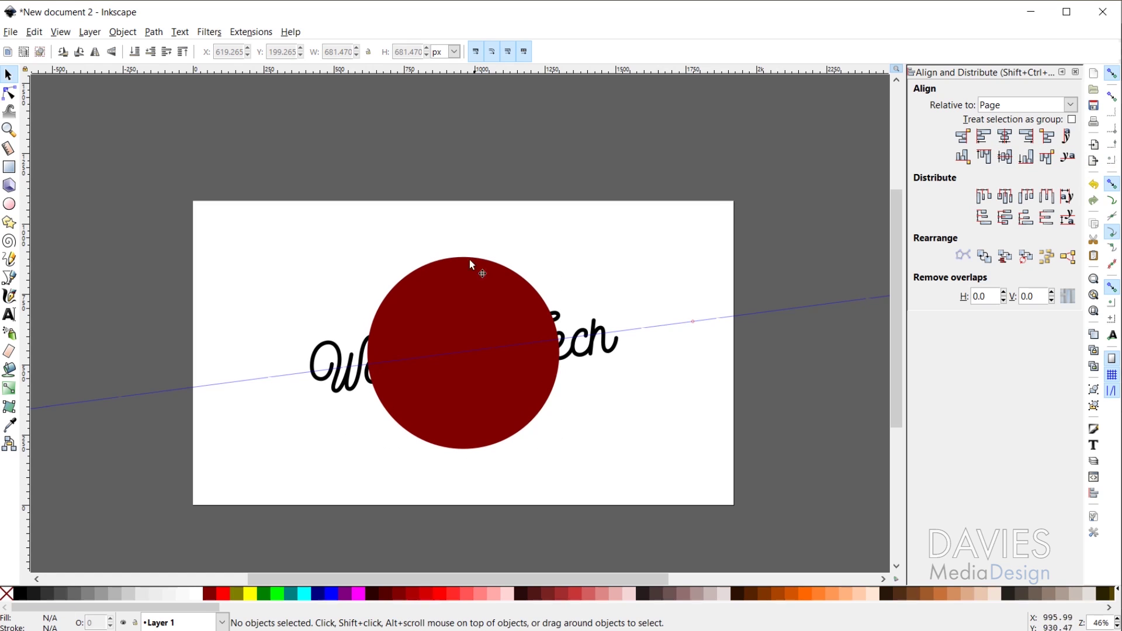
# Add the text "GET OUT THERE" on the empty page area above the circle.
pyautogui.click(9, 314)
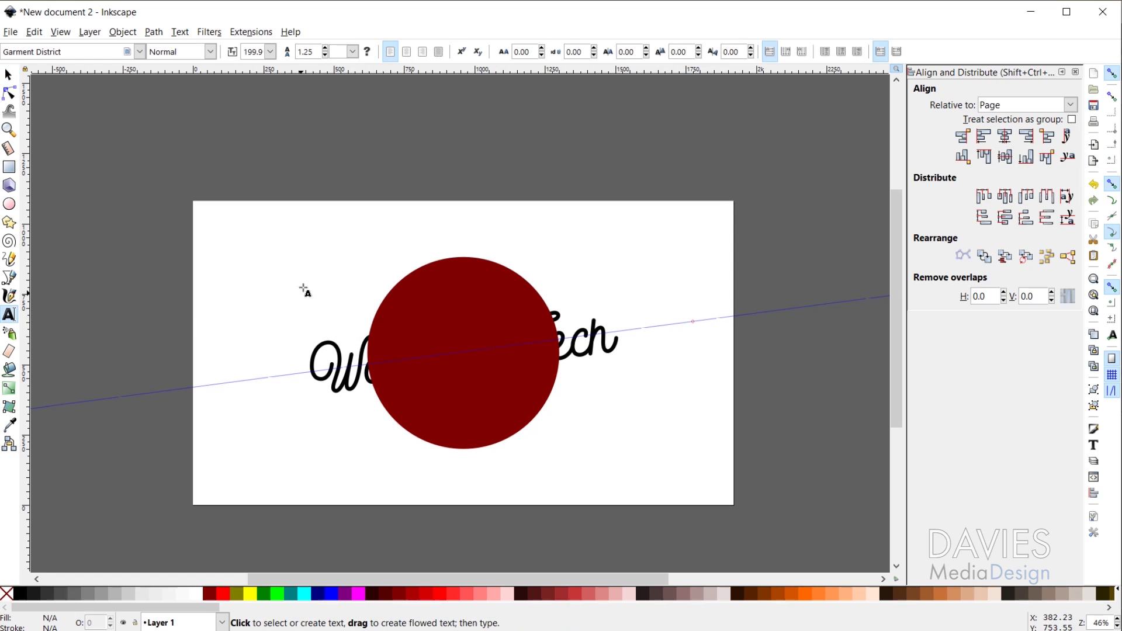
pyautogui.click(290, 240)
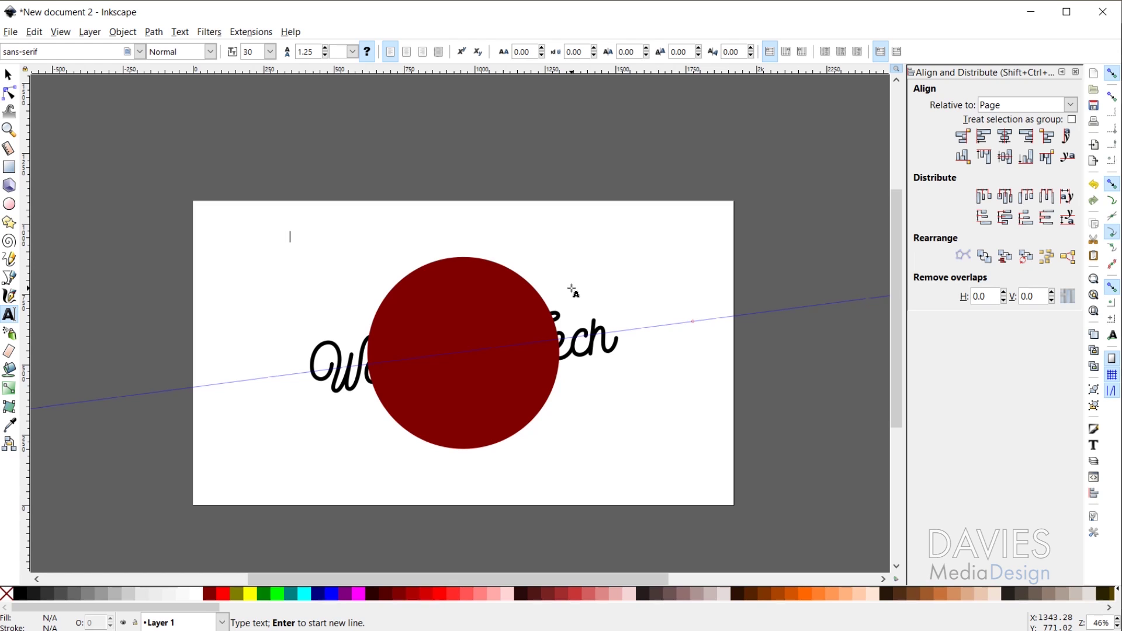
pyautogui.write('GET OUT THERE')
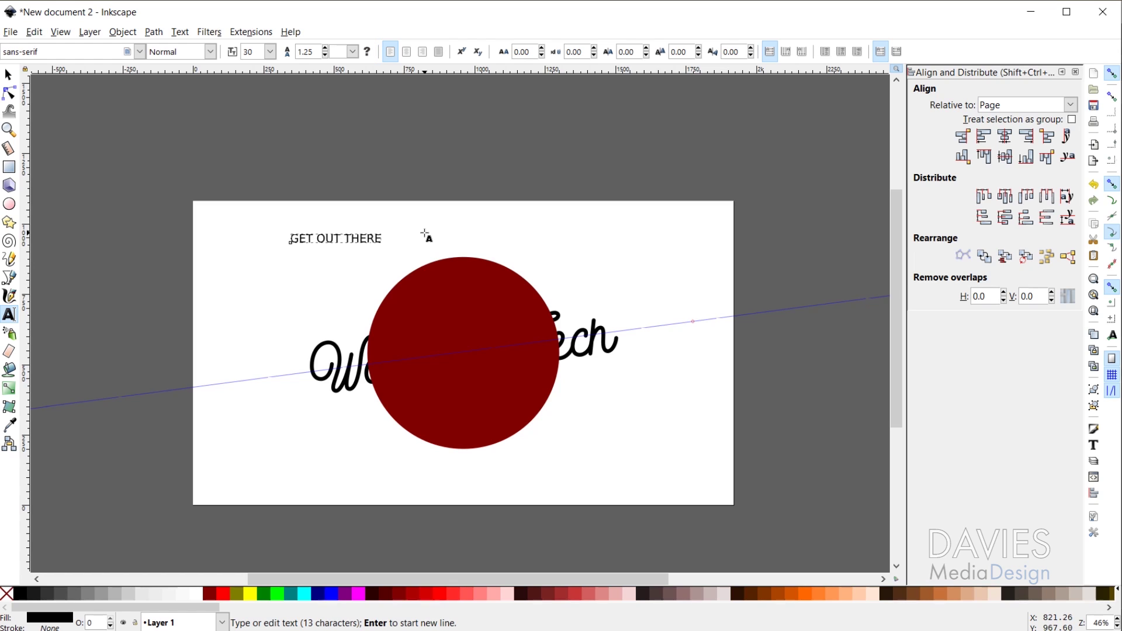
# Set the whole GET OUT THERE text in the Wicked Grit font.
pyautogui.hotkey('ctrl', 'a')
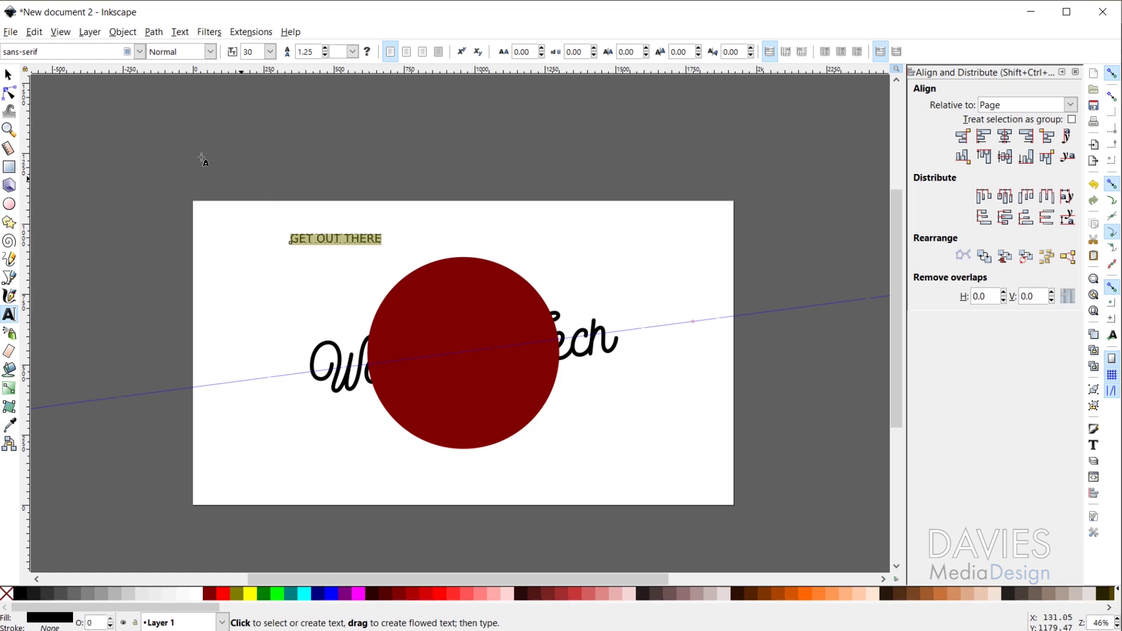
pyautogui.click(140, 52)
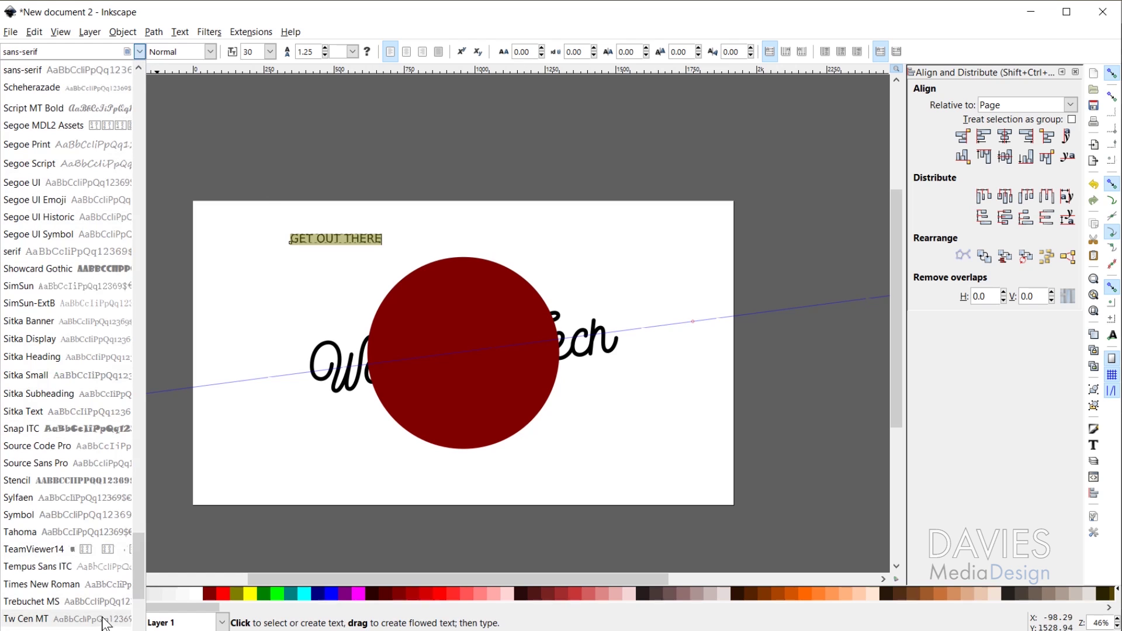
pyautogui.moveTo(139, 573); pyautogui.dragTo(139, 625)
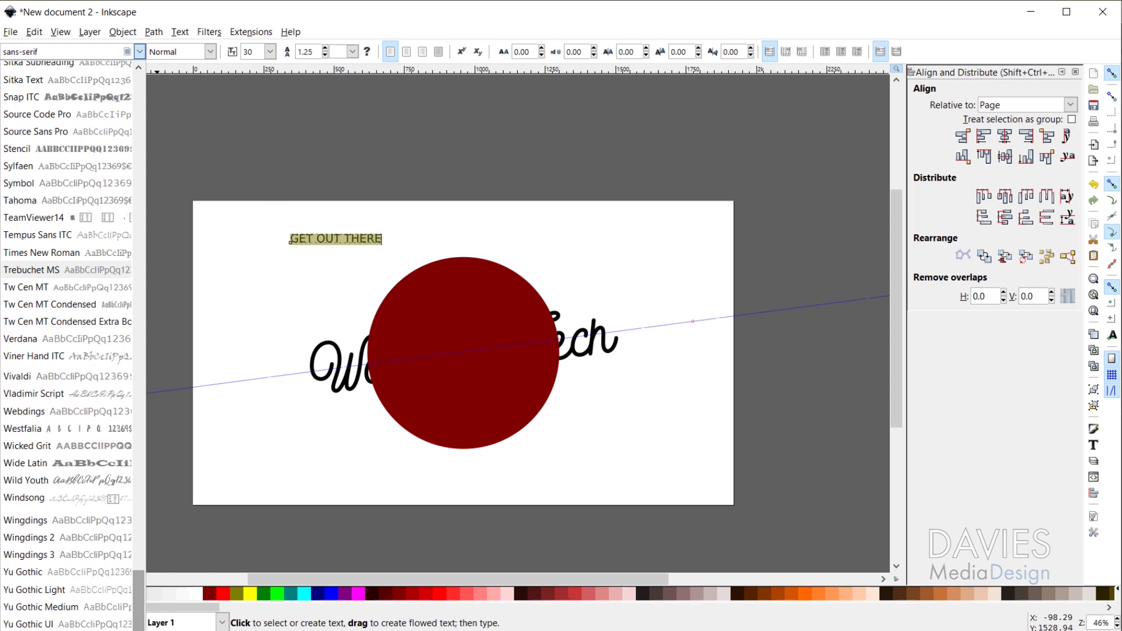
pyautogui.click(40, 445)
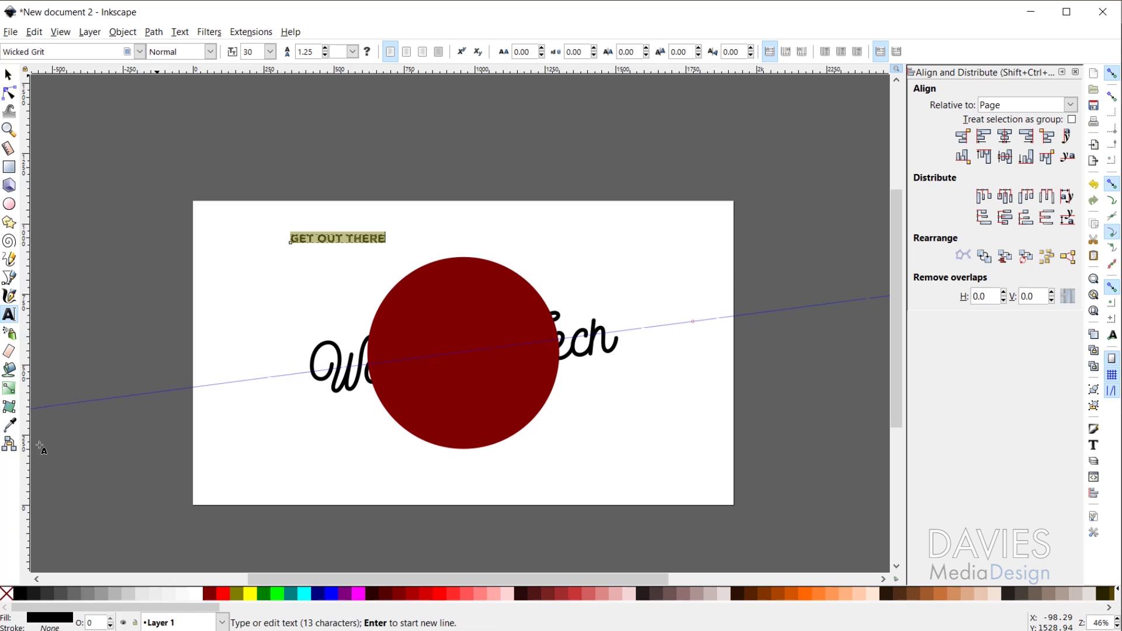
# Set the font size of the GET OUT THERE text to 60 pt.
pyautogui.doubleClick(250, 52)
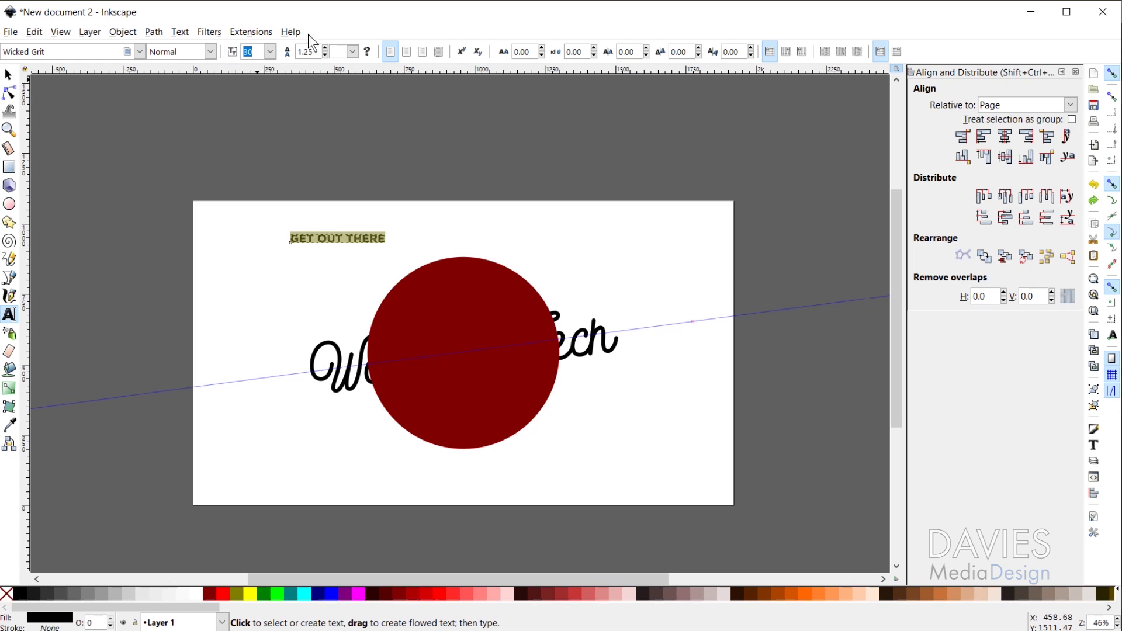
pyautogui.write('50')
pyautogui.press('Return')
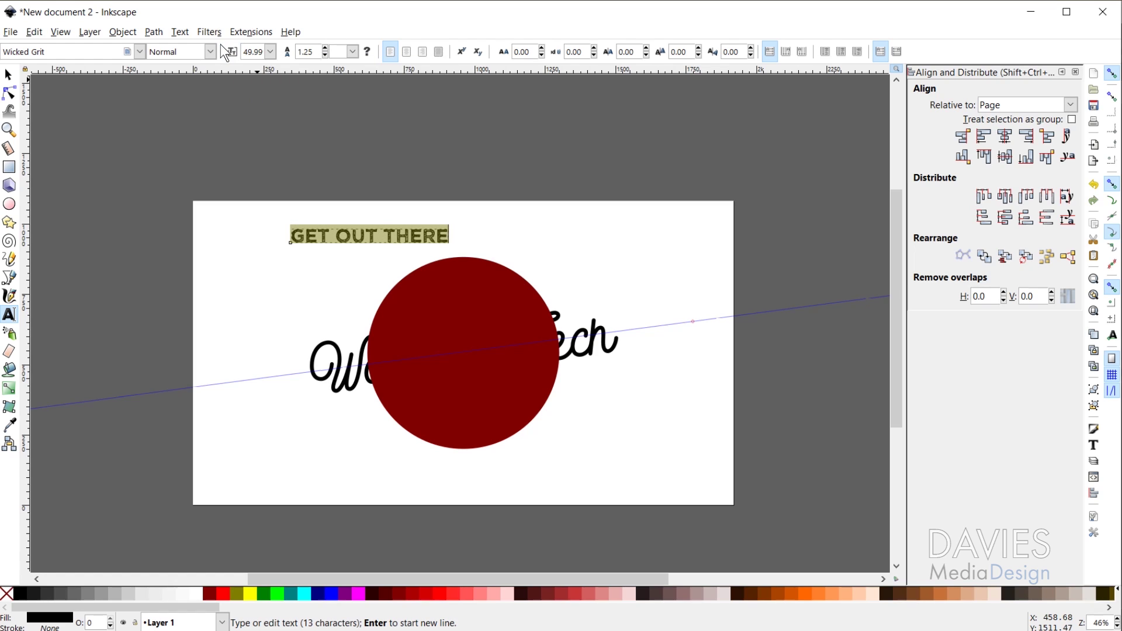
pyautogui.tripleClick(261, 52)
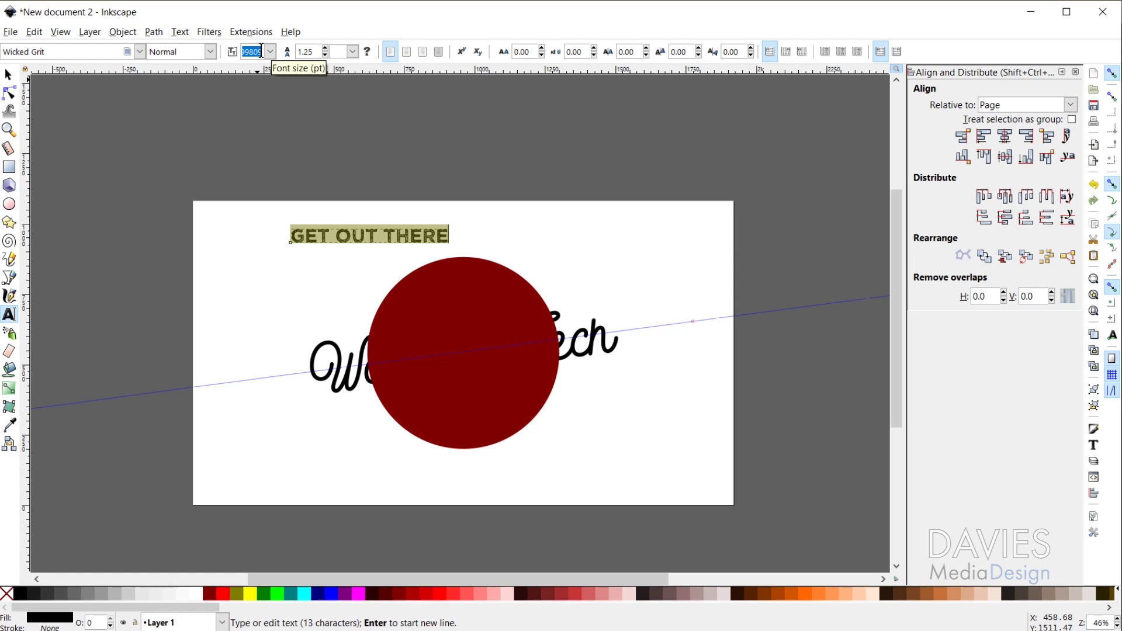
pyautogui.write('49.59')
pyautogui.press('Return')
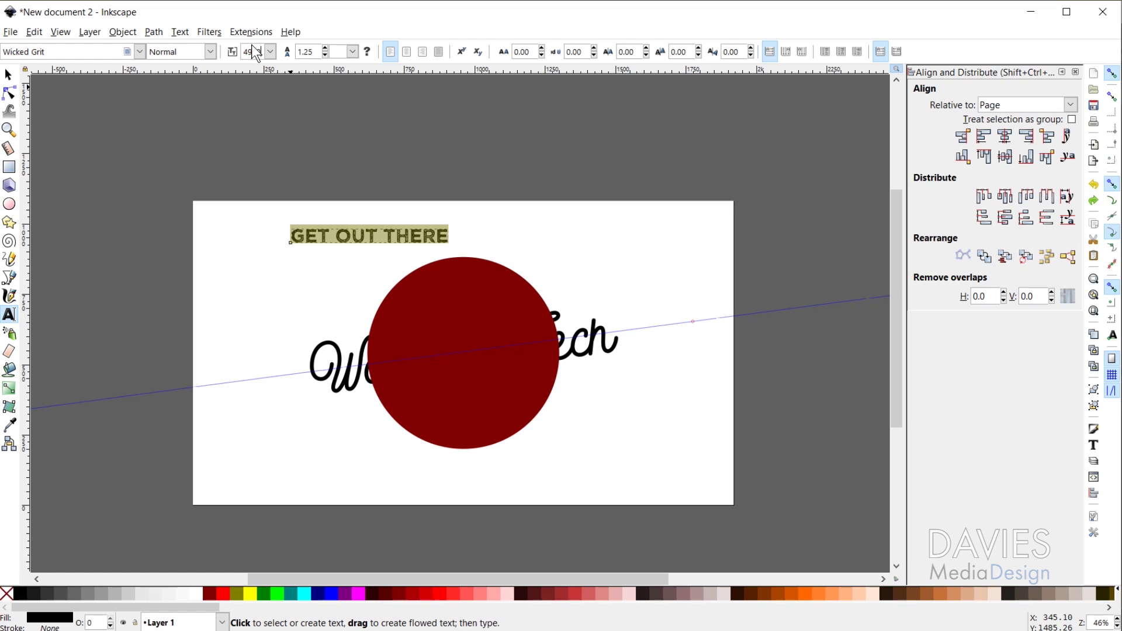
pyautogui.write('60')
pyautogui.press('Return')
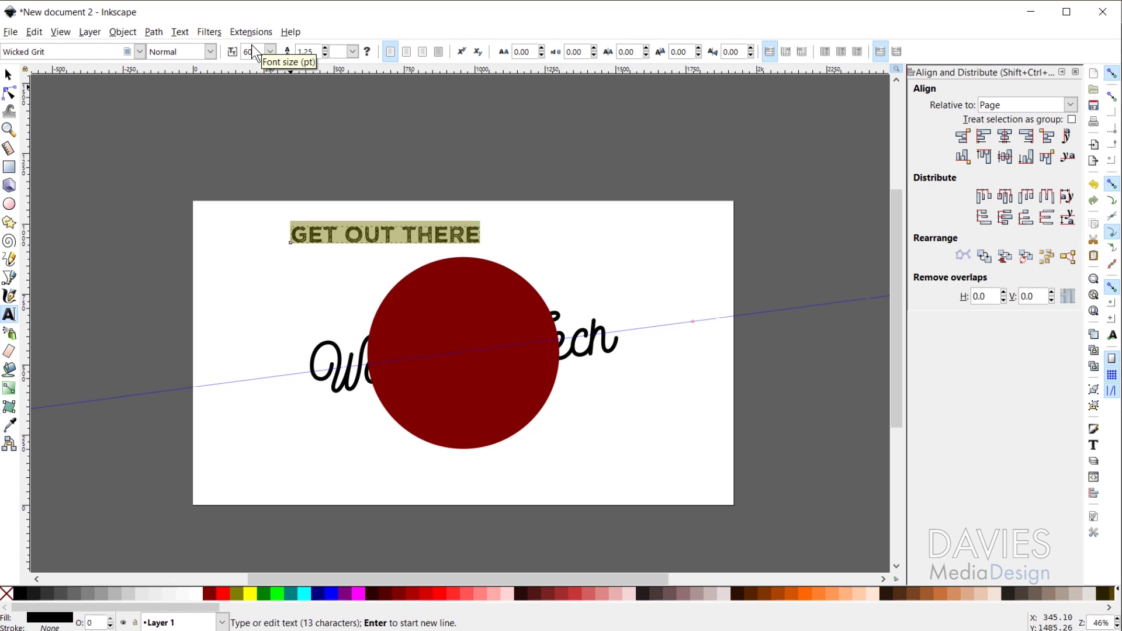
# Put the GET OUT THERE text on the maroon circle as its path, and deselect both objects.
pyautogui.click(9, 75)
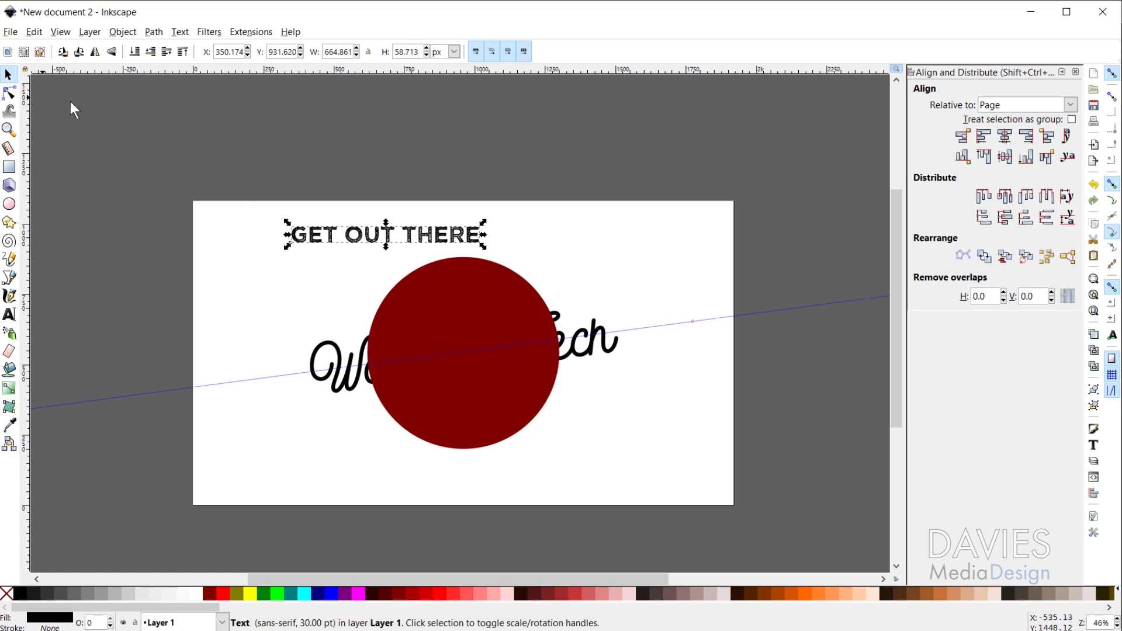
pyautogui.keyDown('shift'); pyautogui.click(465, 317); pyautogui.keyUp('shift')
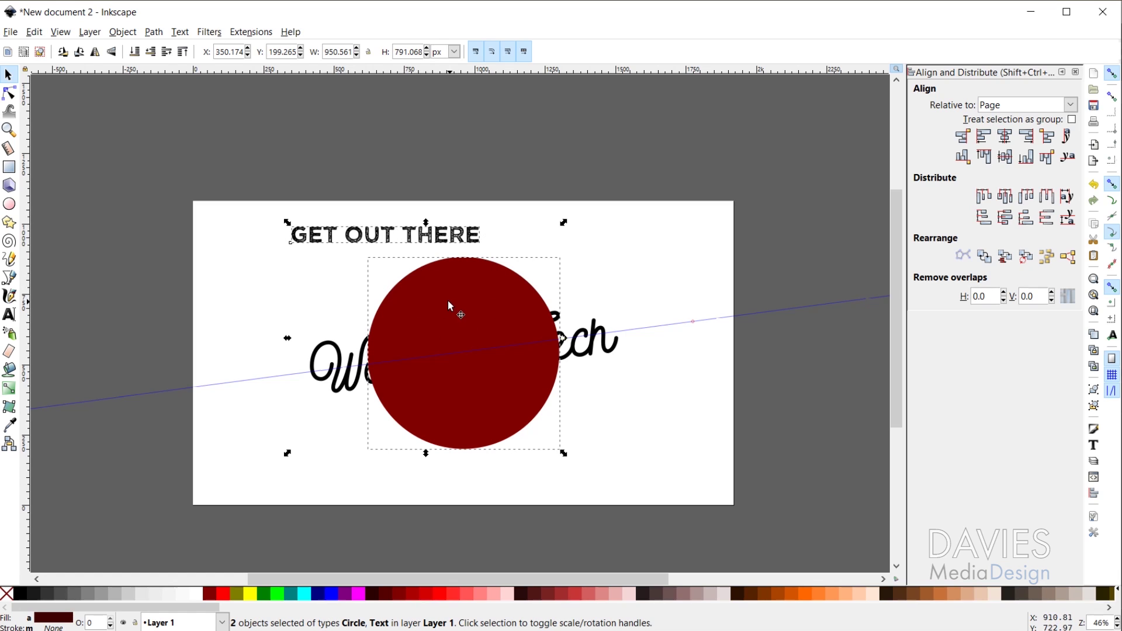
pyautogui.click(187, 32)
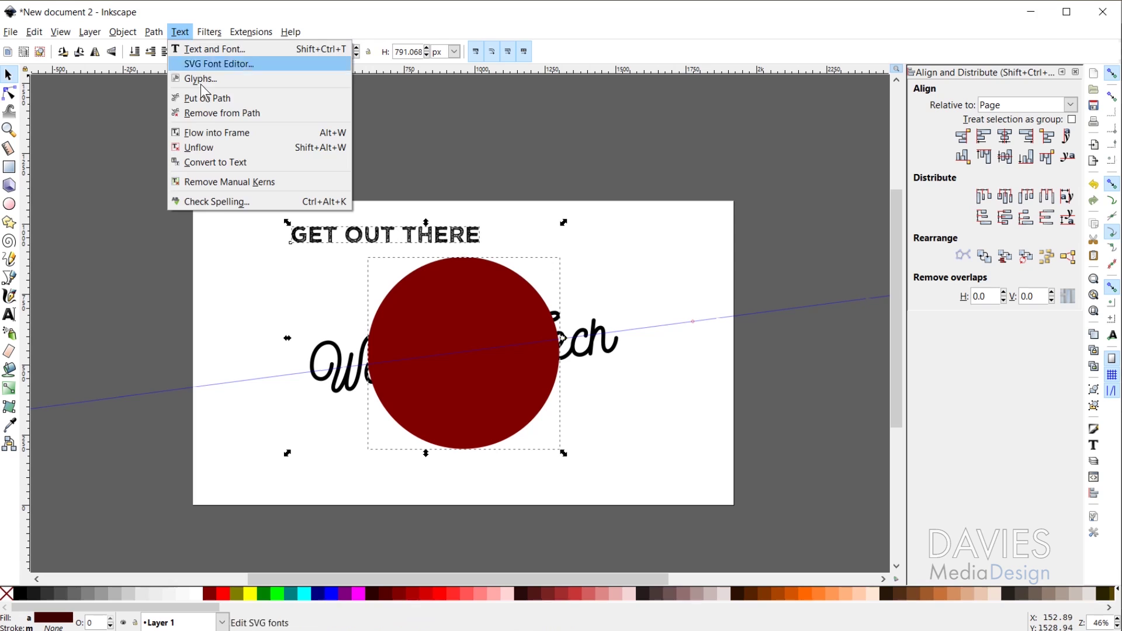
pyautogui.click(212, 99)
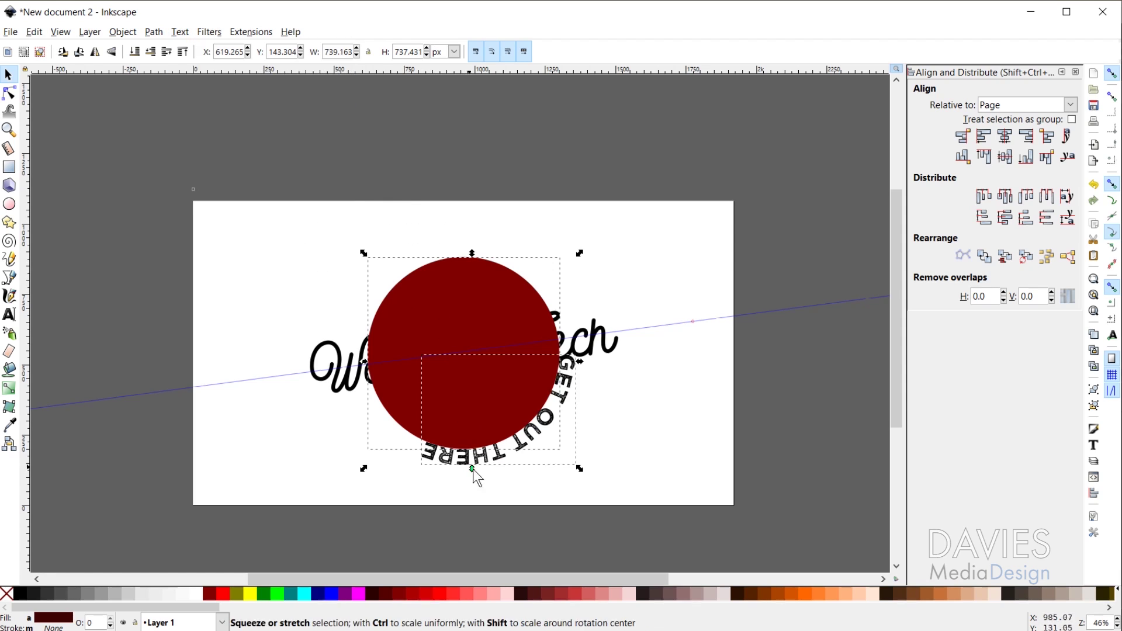
pyautogui.click(671, 427)
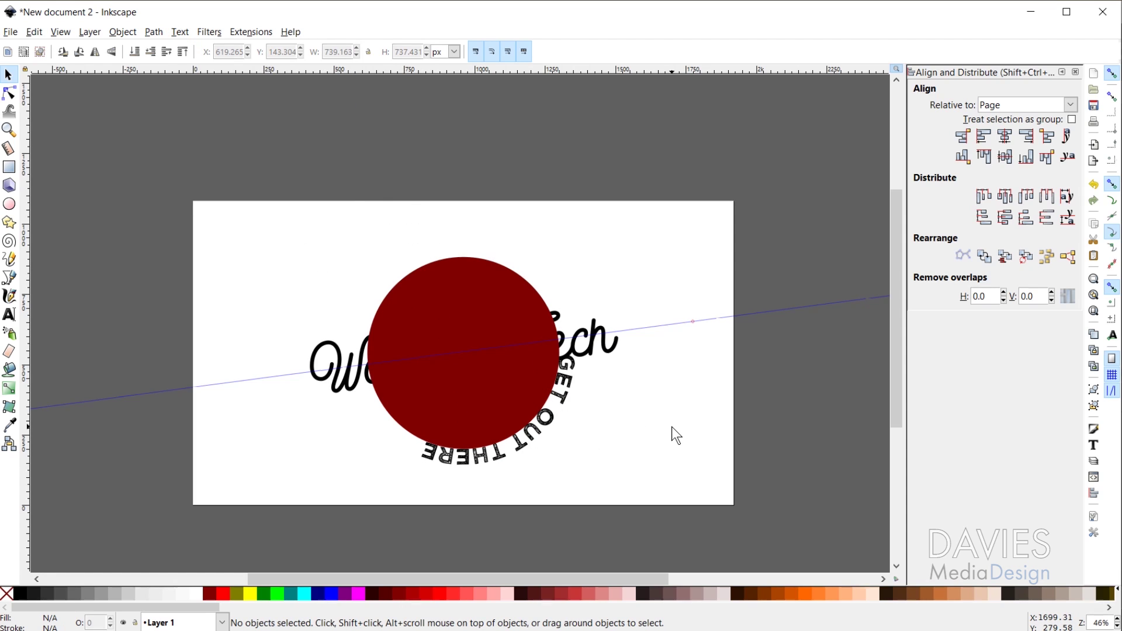
# Rotate the maroon circle until GET OUT THERE arcs over its top, and send the circle behind the Wander Tech text.
pyautogui.click(425, 304)
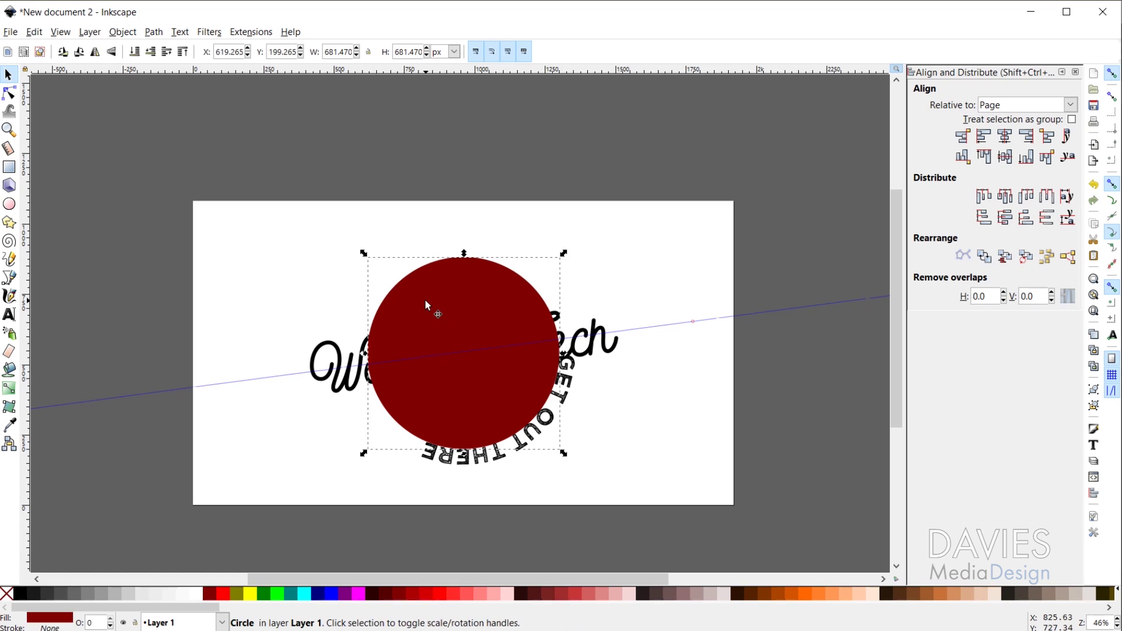
pyautogui.click(418, 290)
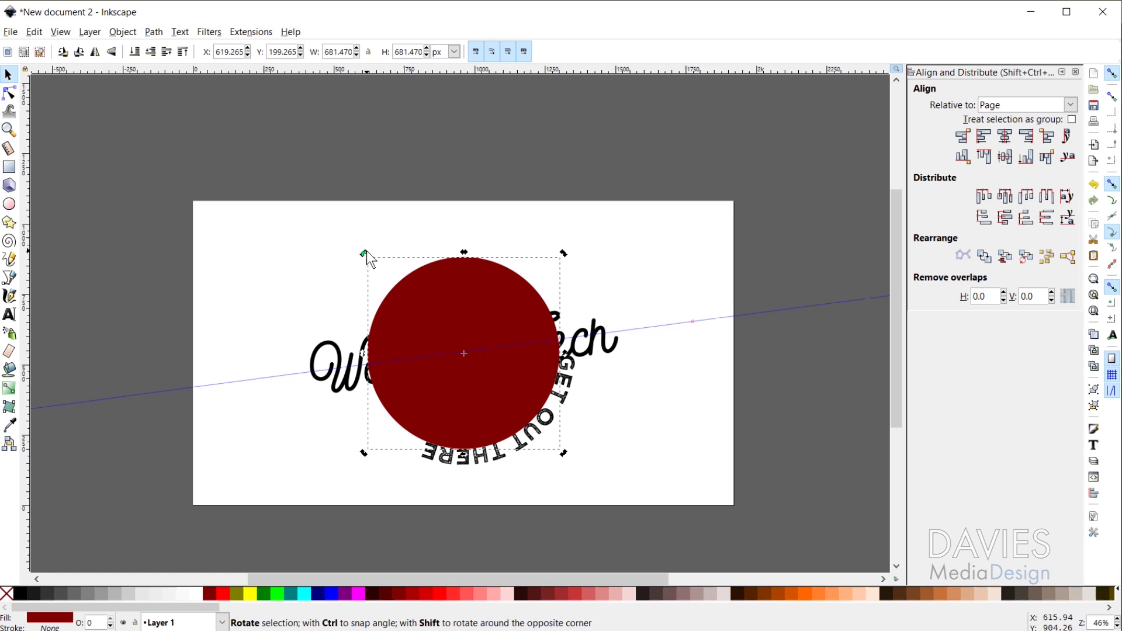
pyautogui.moveTo(364, 252); pyautogui.dragTo(501, 464)
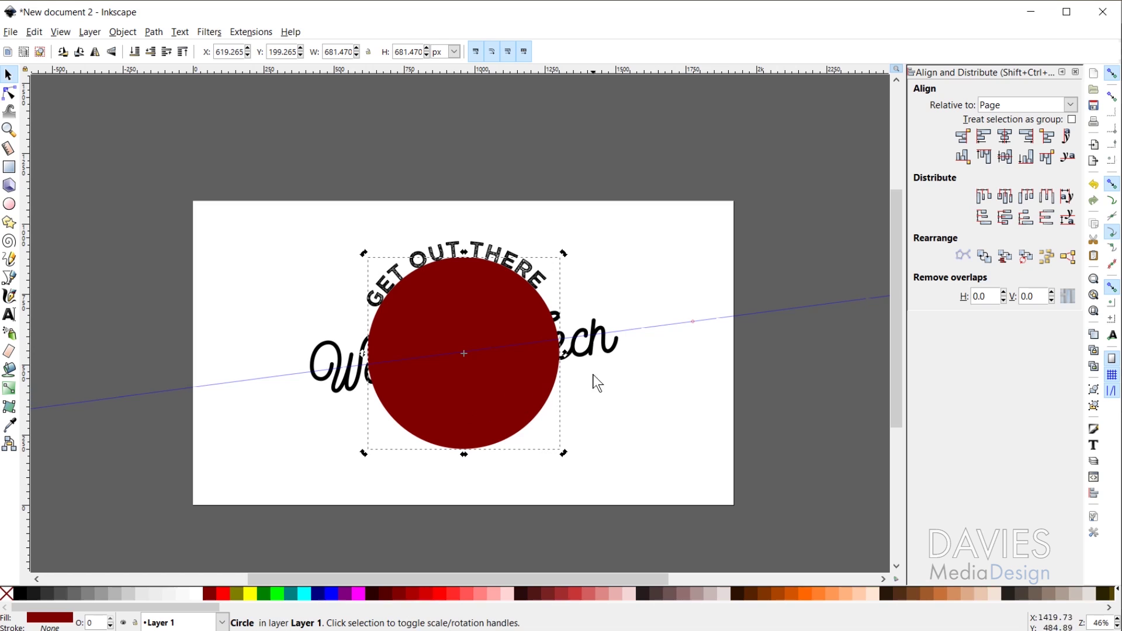
pyautogui.moveTo(563, 453); pyautogui.dragTo(568, 451)
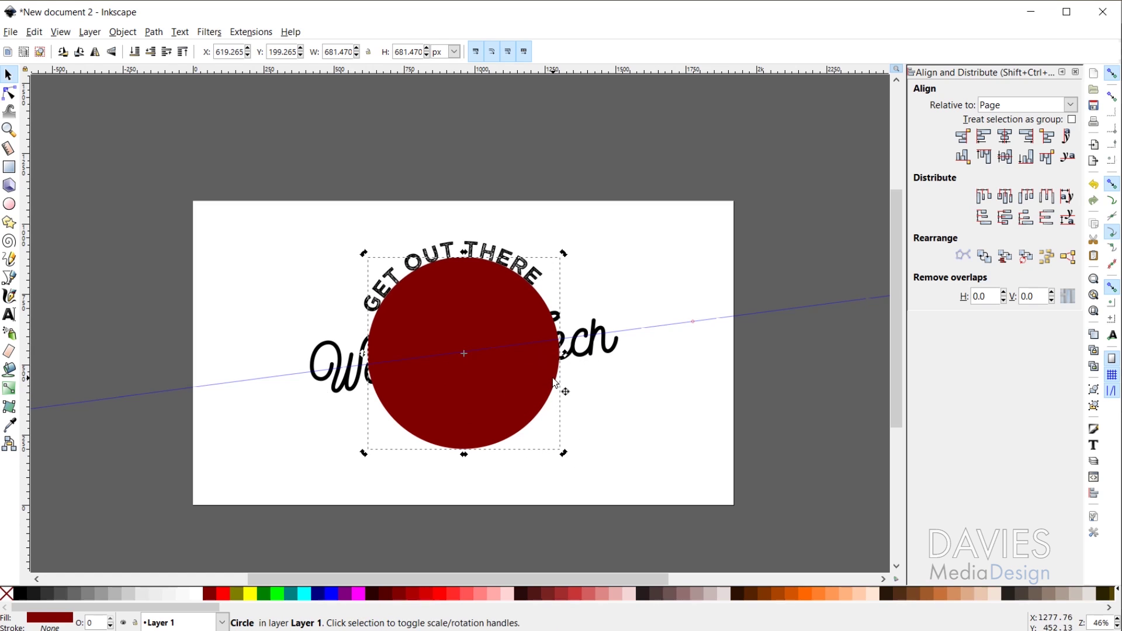
pyautogui.click(134, 51)
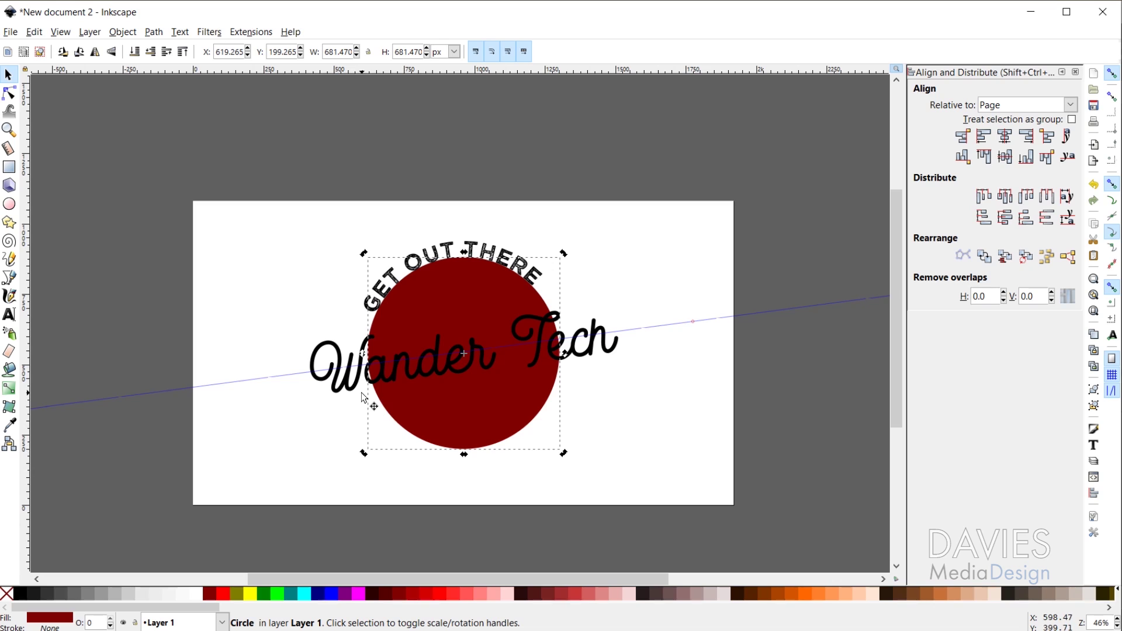
# Bring a duplicate of the maroon circle to the front, and add the text GET BACK HERE near its lower edge.
pyautogui.press('Home')
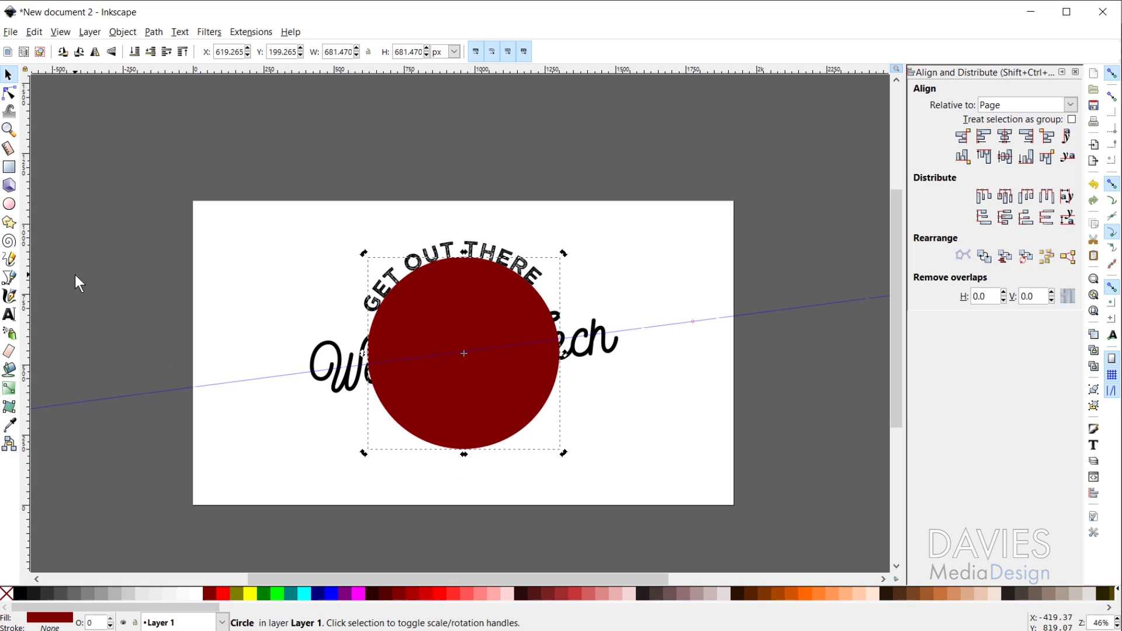
pyautogui.click(9, 314)
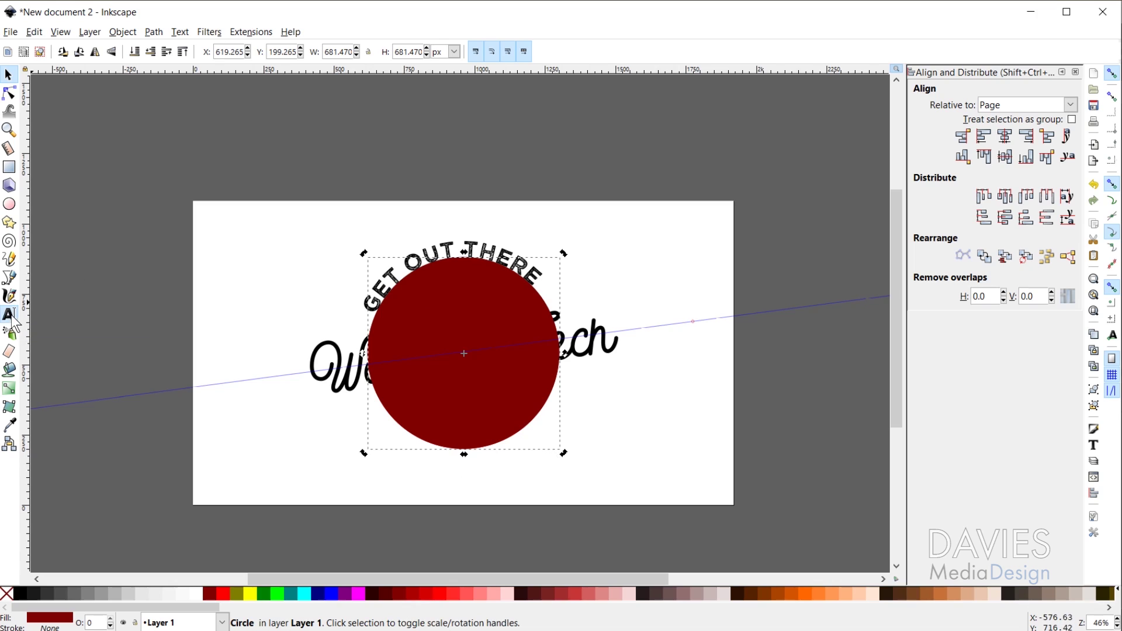
pyautogui.click(330, 449)
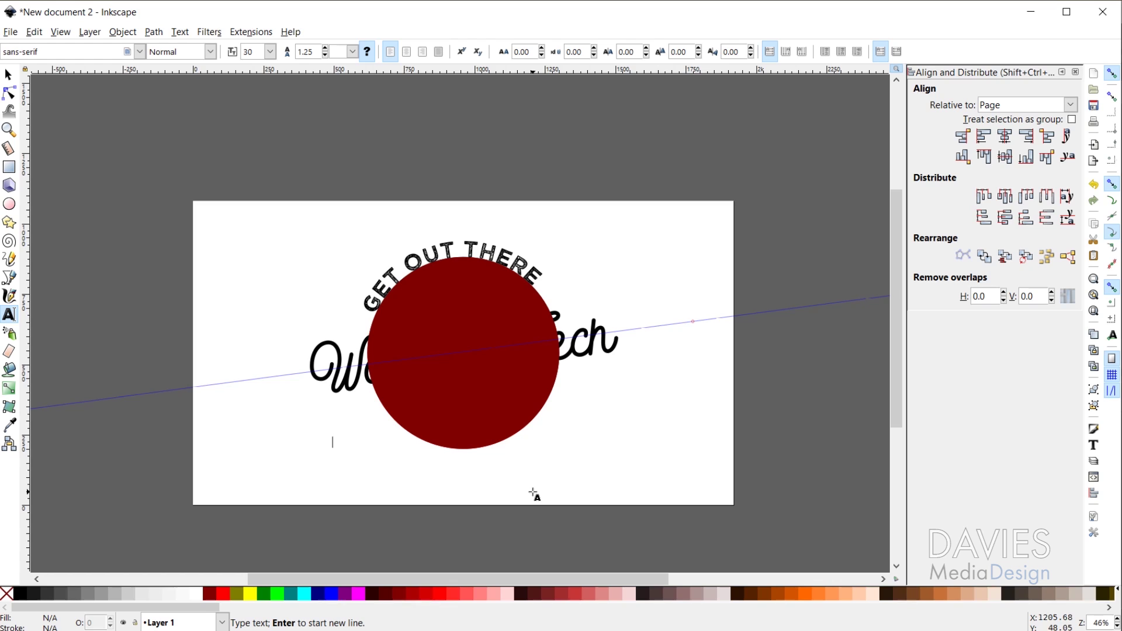
pyautogui.write('GET BACK HERE')
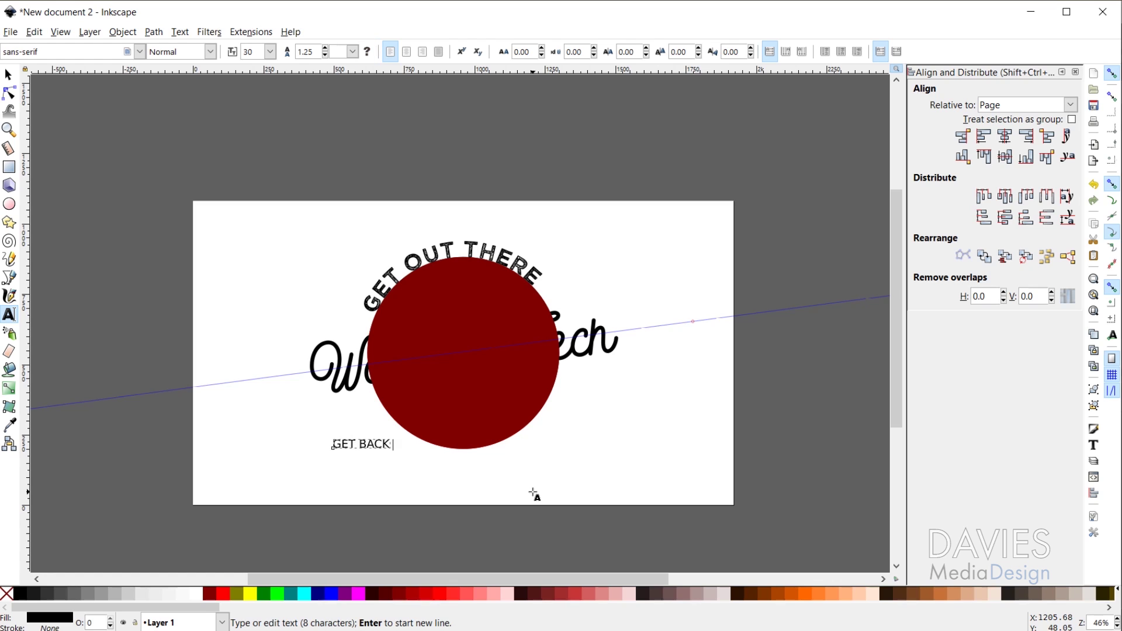
# Set the whole GET BACK HERE text in the Wicked Grit font at size 60.
pyautogui.hotkey('ctrl', 'a')
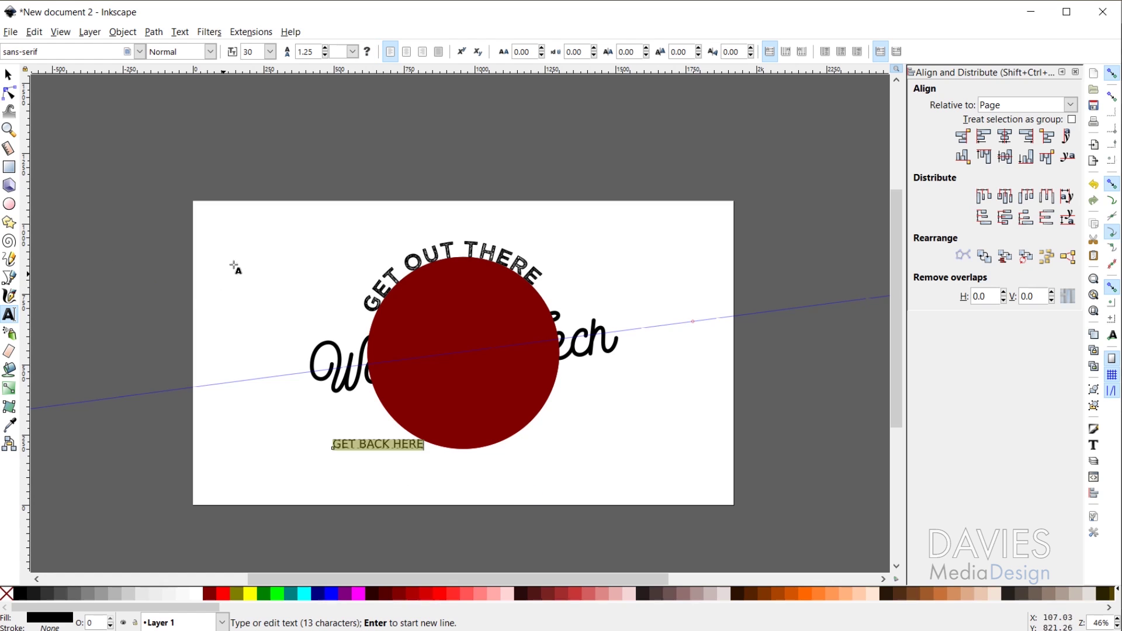
pyautogui.click(140, 52)
pyautogui.scroll(-10, 92, 525)
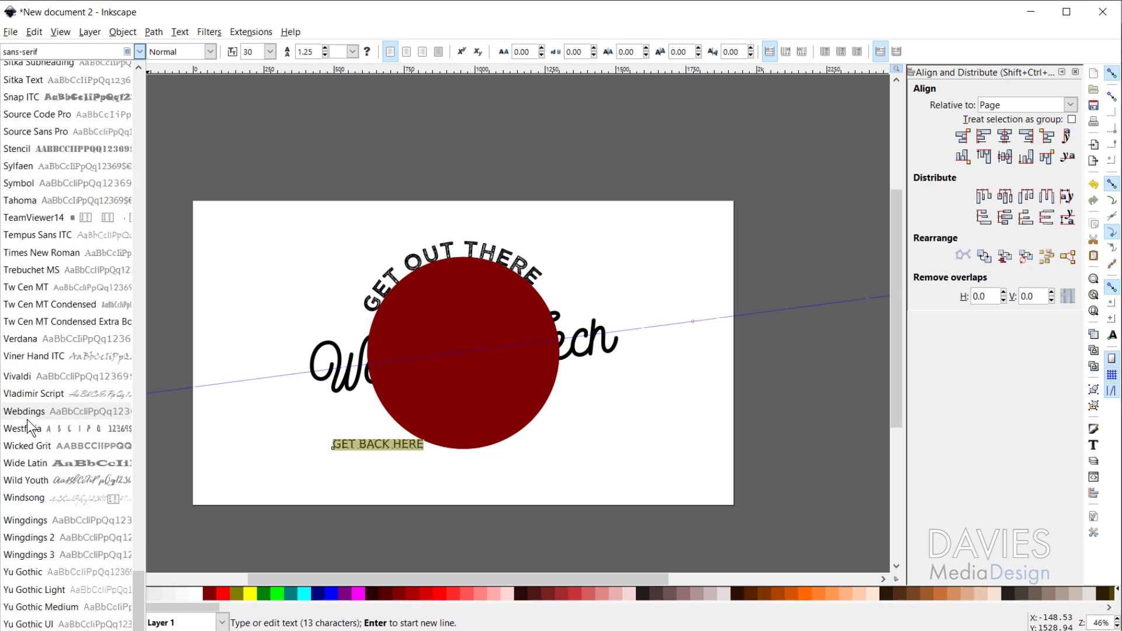
pyautogui.click(26, 446)
pyautogui.doubleClick(250, 52)
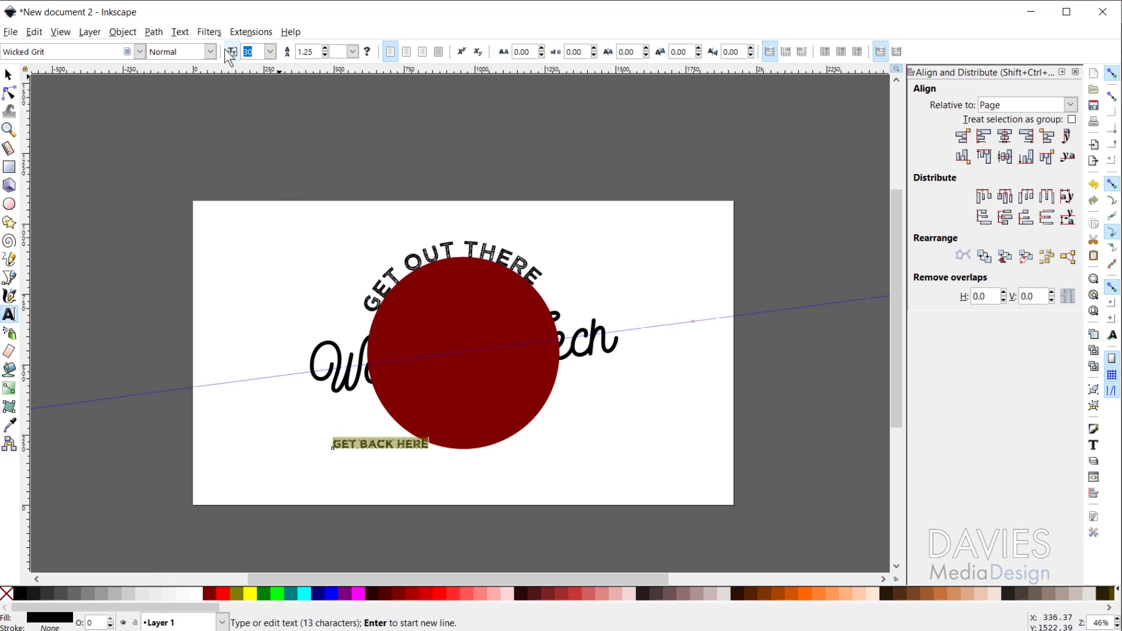
pyautogui.write('60')
pyautogui.press('Return')
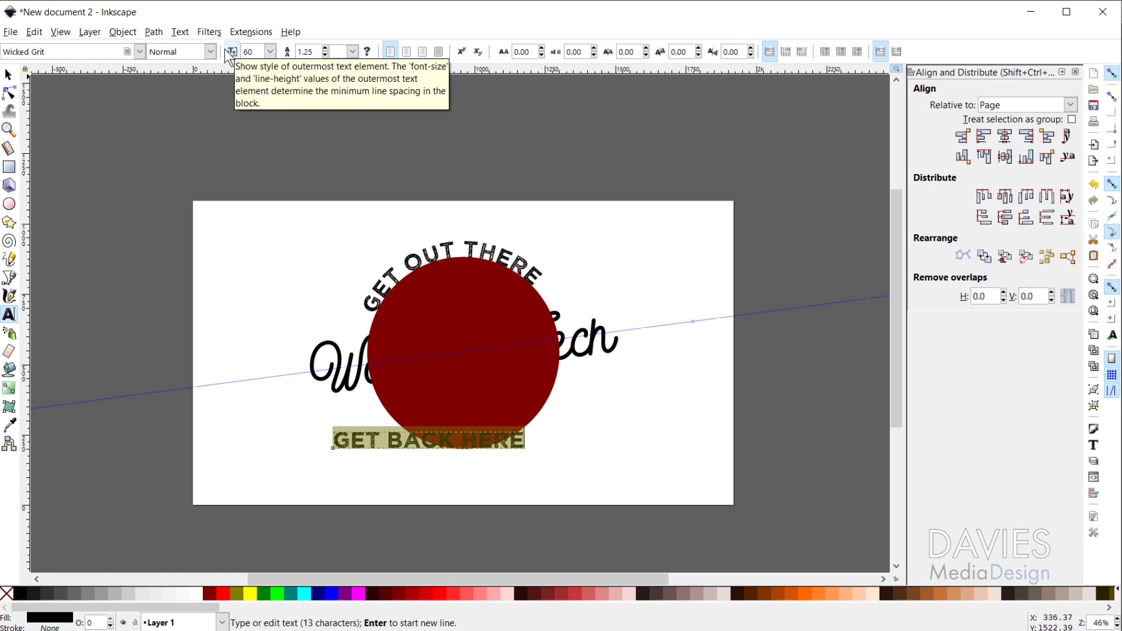
# Enlarge the front circle evenly around its centre to about 795 px wide, reaching the outer edge of GET OUT THERE.
pyautogui.click(8, 74)
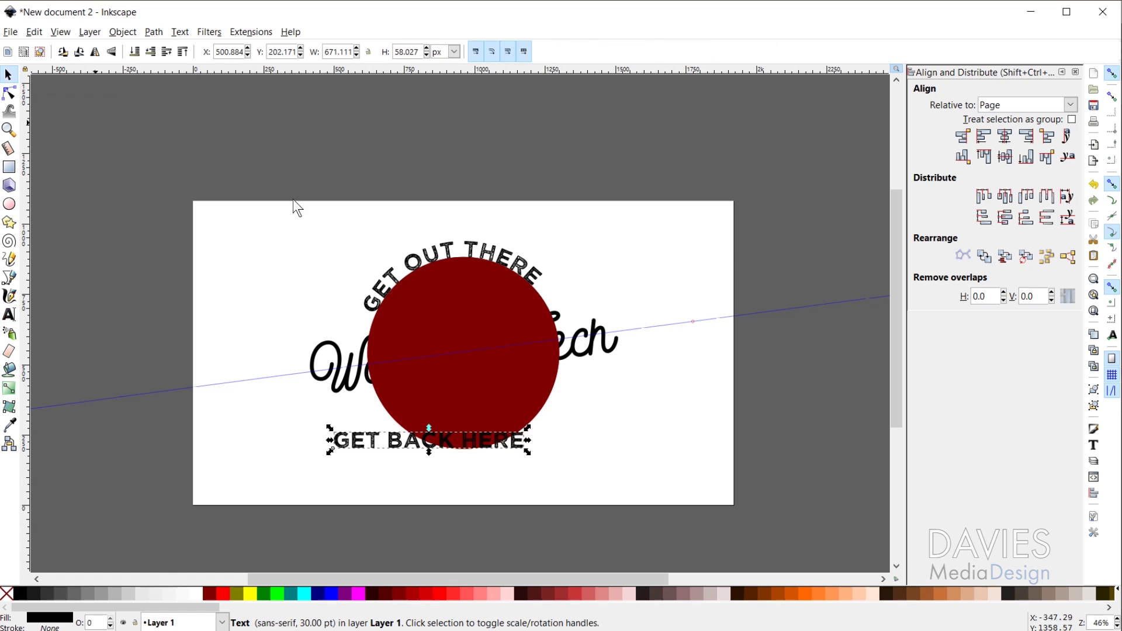
pyautogui.click(458, 300)
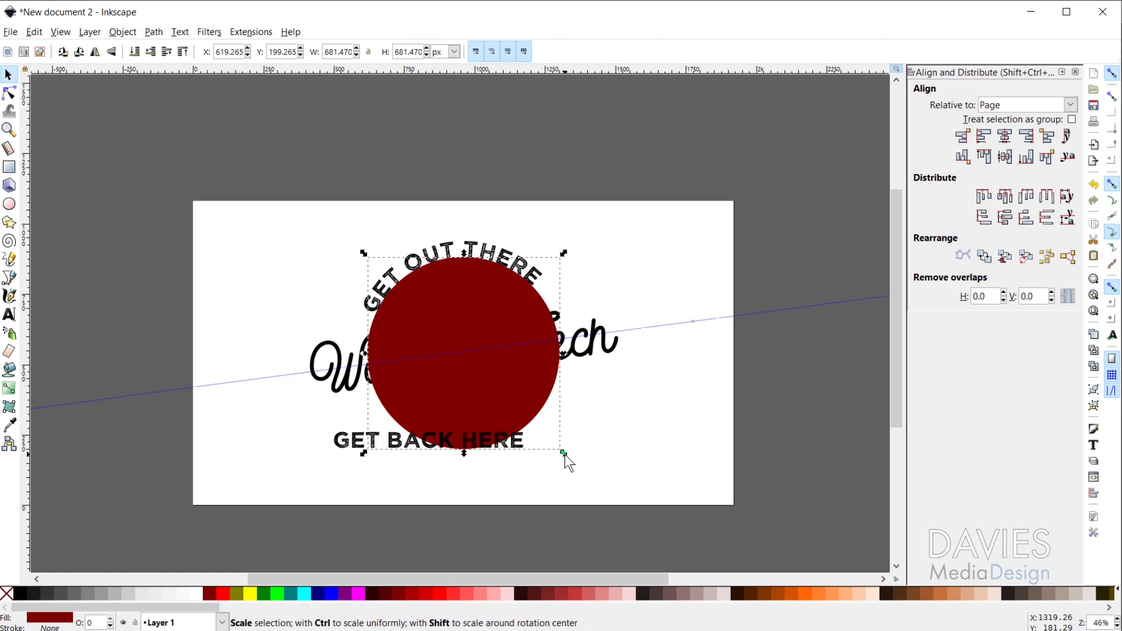
pyautogui.moveTo(564, 453); pyautogui.dragTo(590, 465)
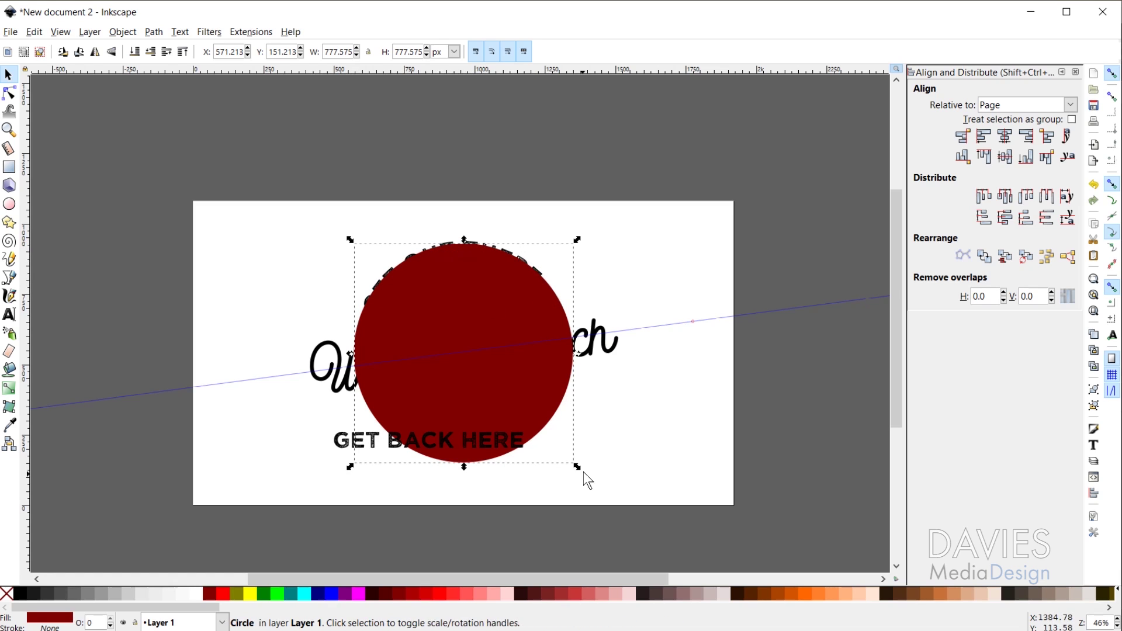
pyautogui.moveTo(580, 466); pyautogui.dragTo(588, 470)
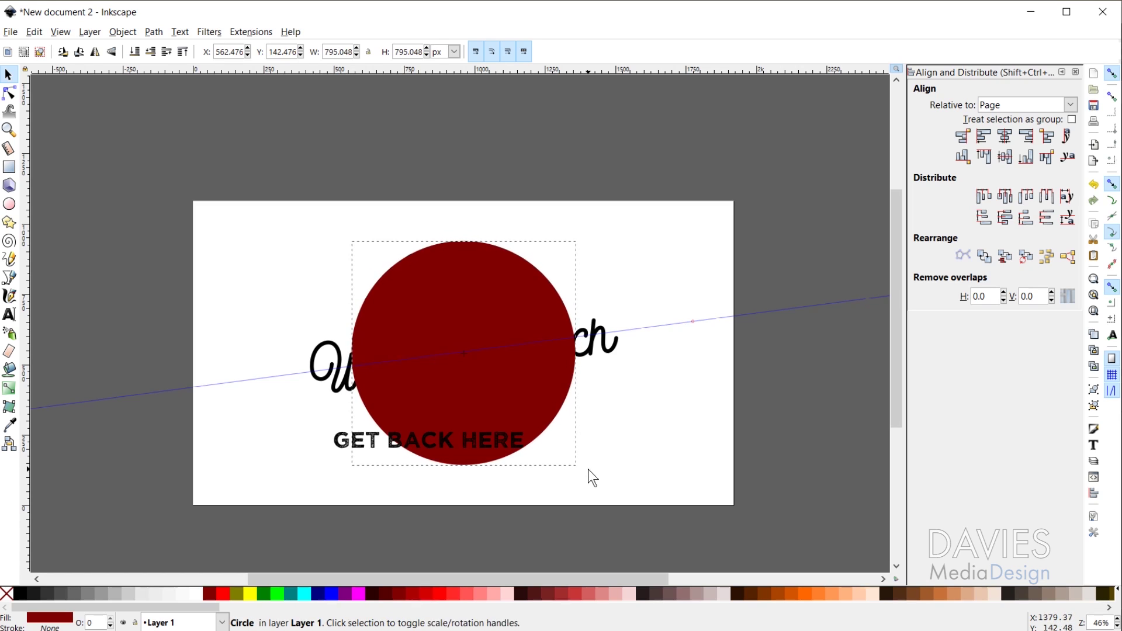
# Put the GET BACK HERE text on the enlarged circle as its path, flip both vertically, and deselect them.
pyautogui.keyDown('shift'); pyautogui.click(343, 445); pyautogui.keyUp('shift')
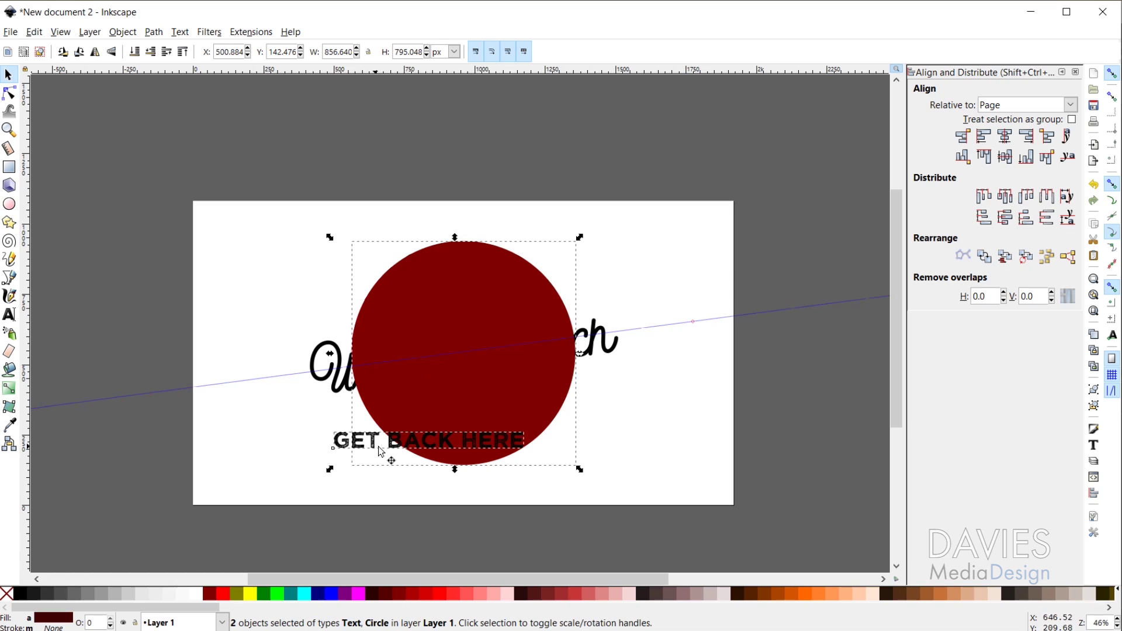
pyautogui.click(180, 32)
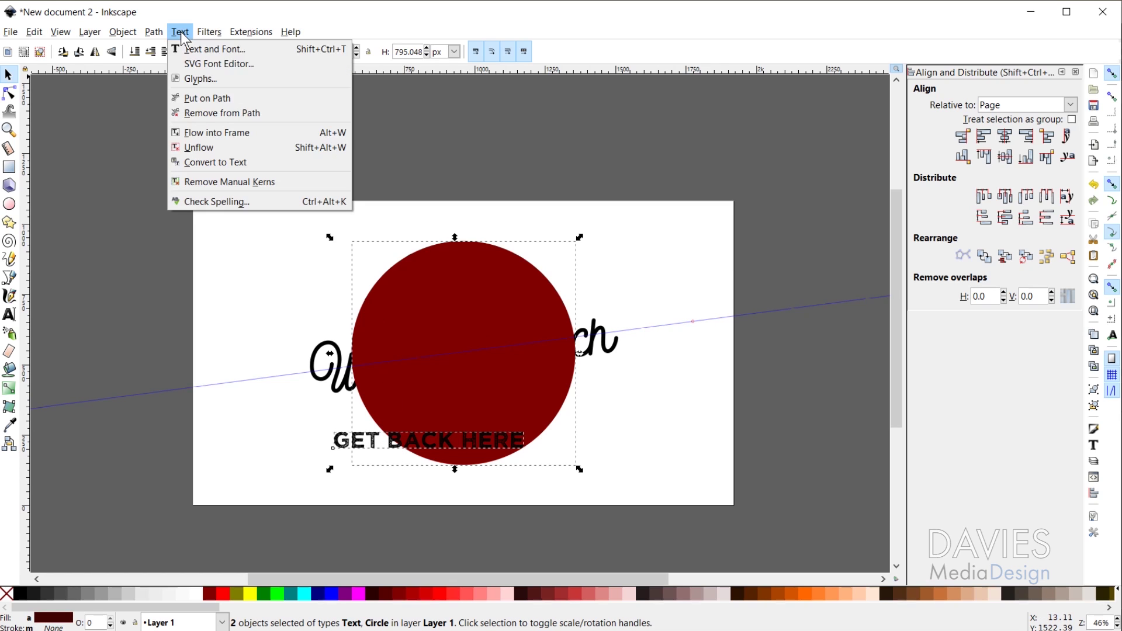
pyautogui.click(215, 94)
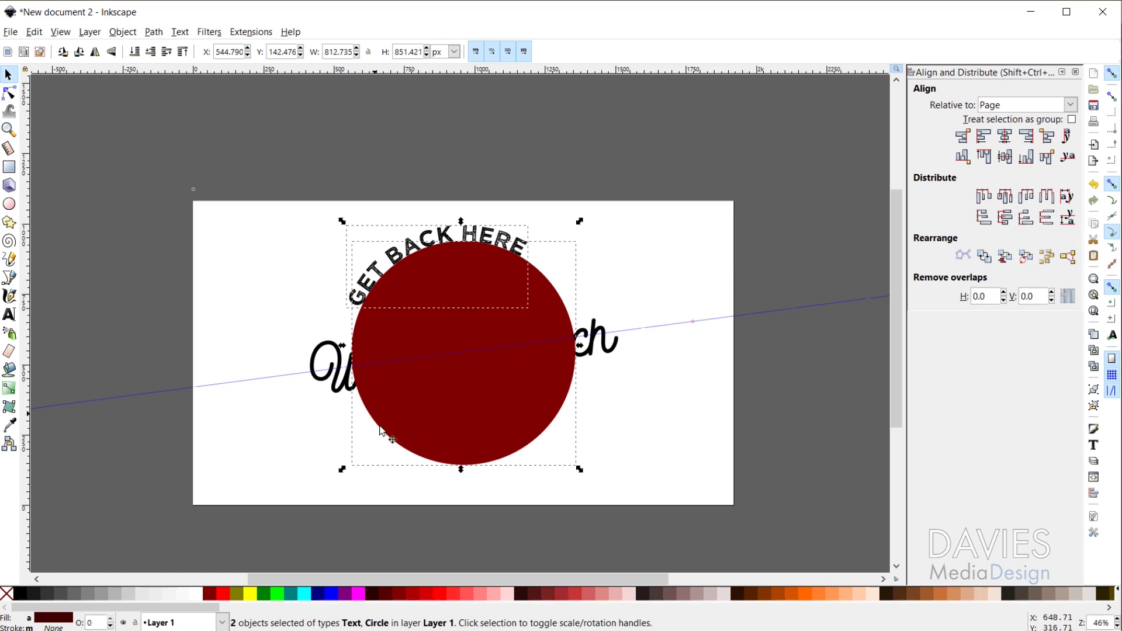
pyautogui.click(112, 51)
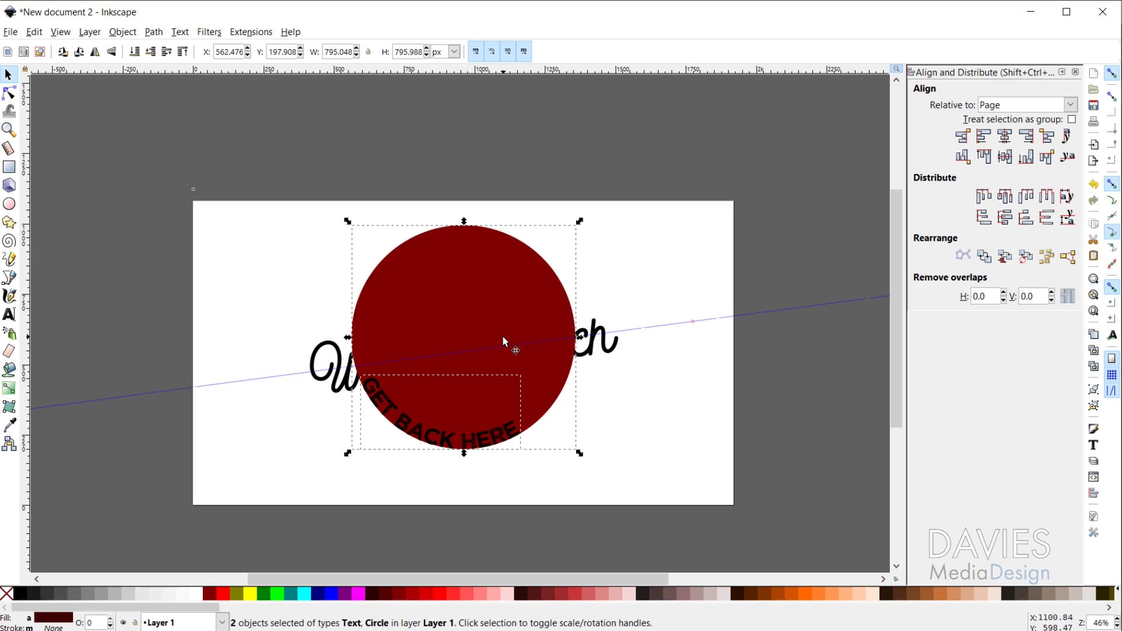
pyautogui.click(696, 224)
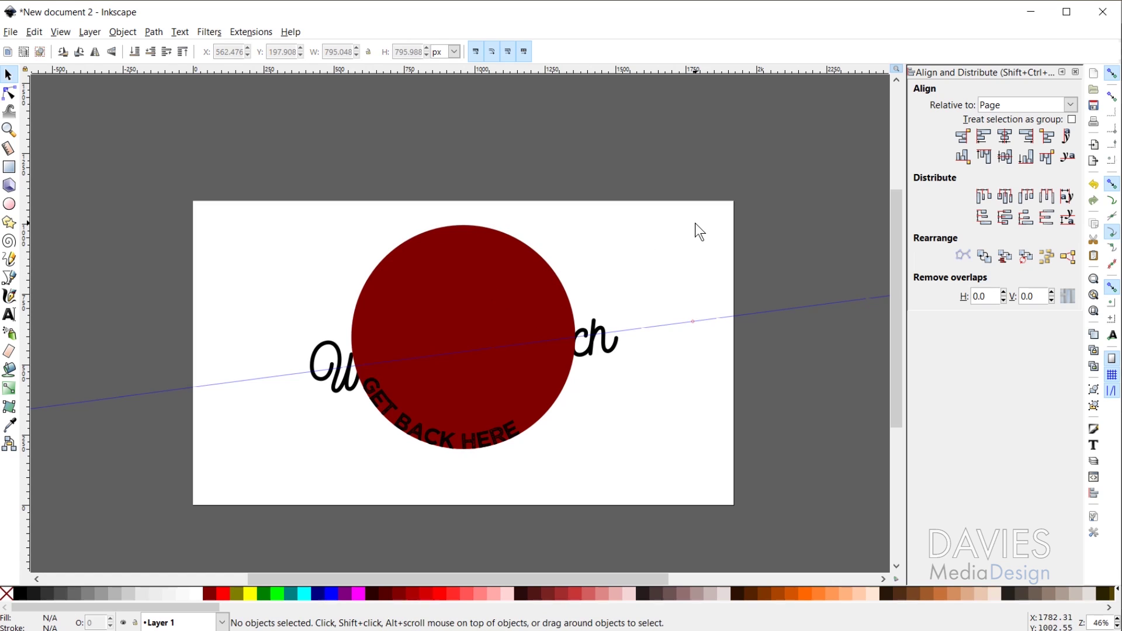
# Give the enlarged circle a black stroke and no fill, and rotate it until GET BACK HERE curves along the bottom.
pyautogui.click(518, 293)
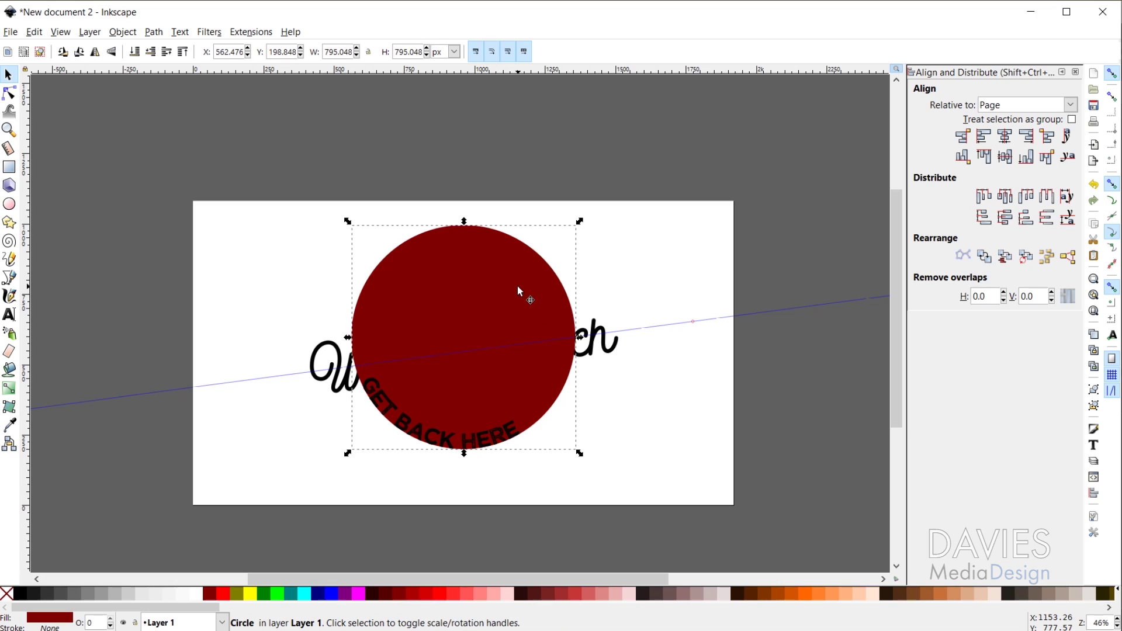
pyautogui.keyDown('shift'); pyautogui.click(18, 593); pyautogui.keyUp('shift')
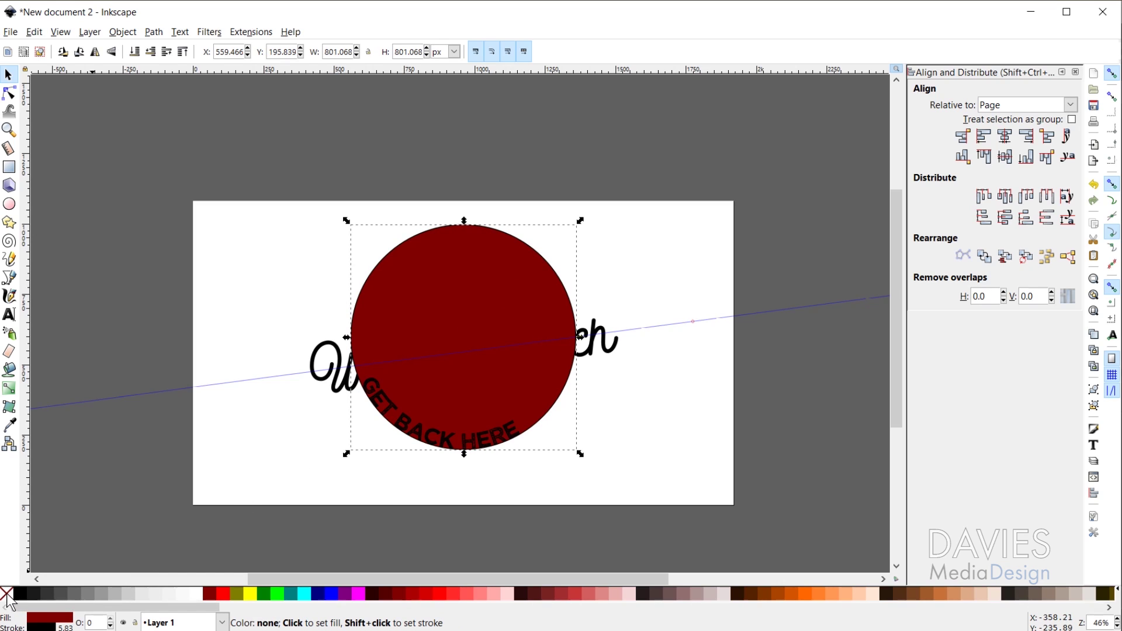
pyautogui.click(7, 597)
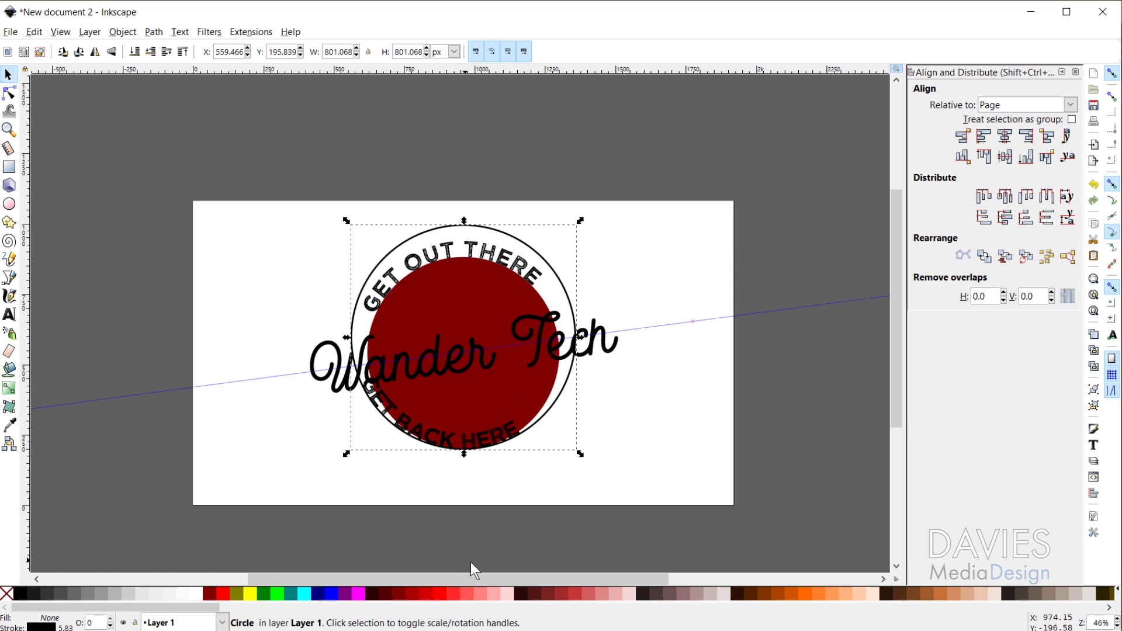
pyautogui.click(562, 287)
pyautogui.moveTo(581, 454); pyautogui.dragTo(639, 413)
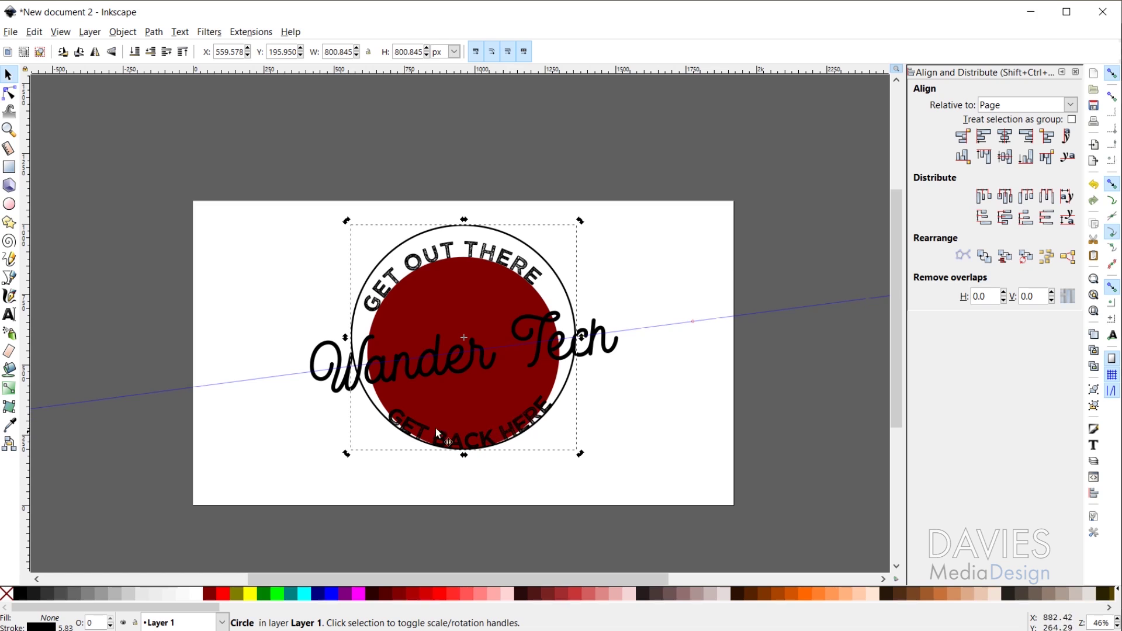
# Increase the letter spacing of the whole GET BACK HERE text to about 8.03.
pyautogui.click(13, 316)
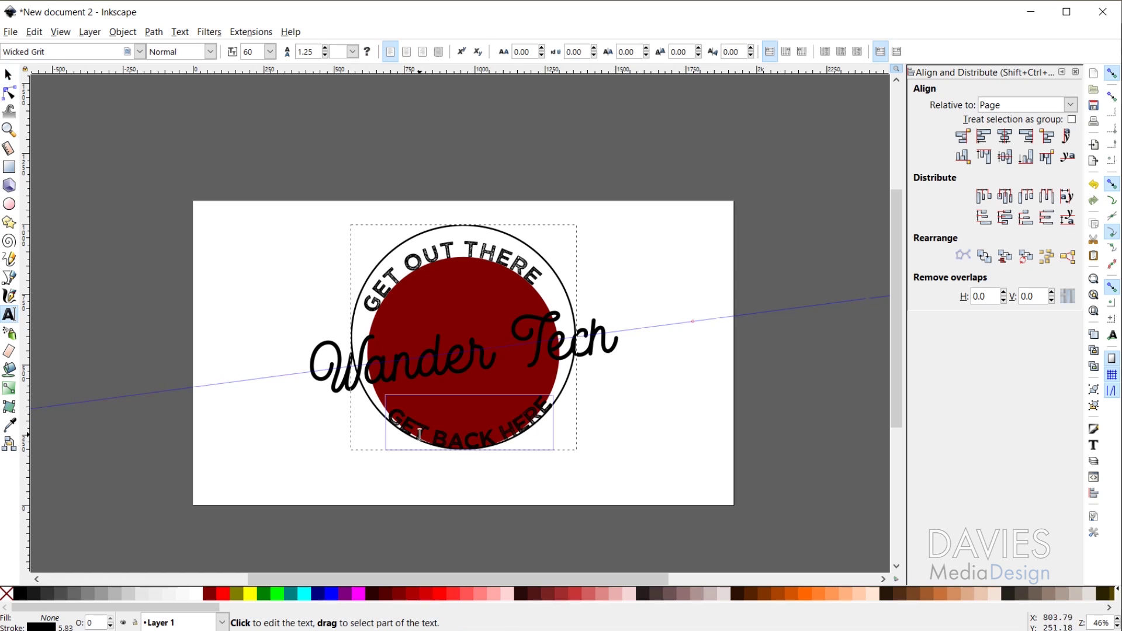
pyautogui.click(481, 432)
pyautogui.hotkey('ctrl', 'a')
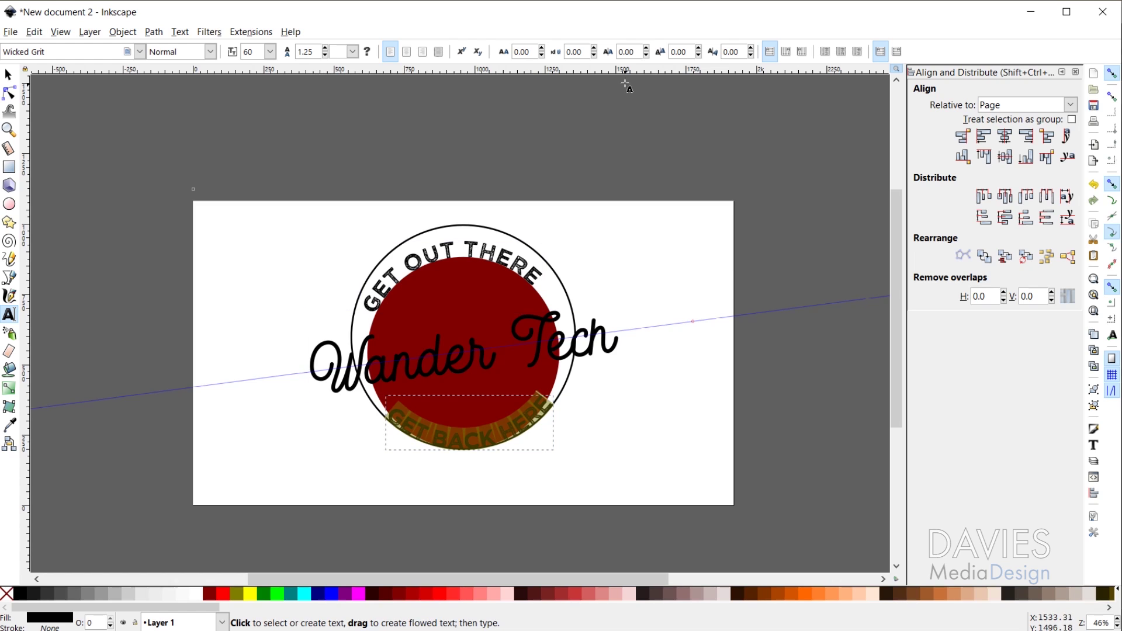
pyautogui.click(542, 49)
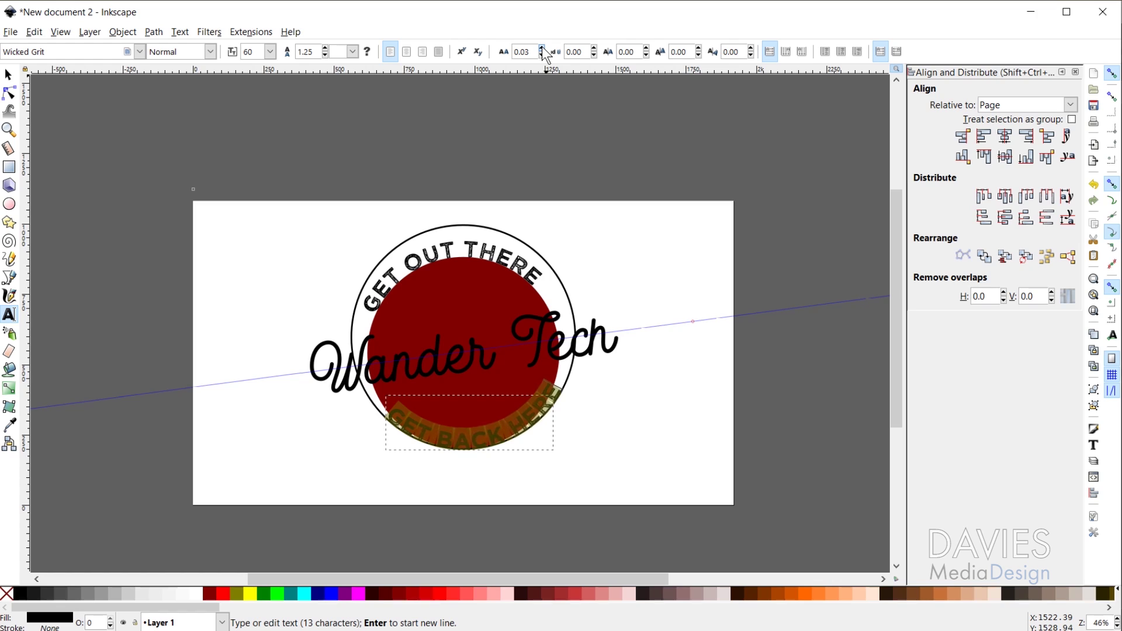
pyautogui.moveTo(542, 47); pyautogui.dragTo(541, 49)
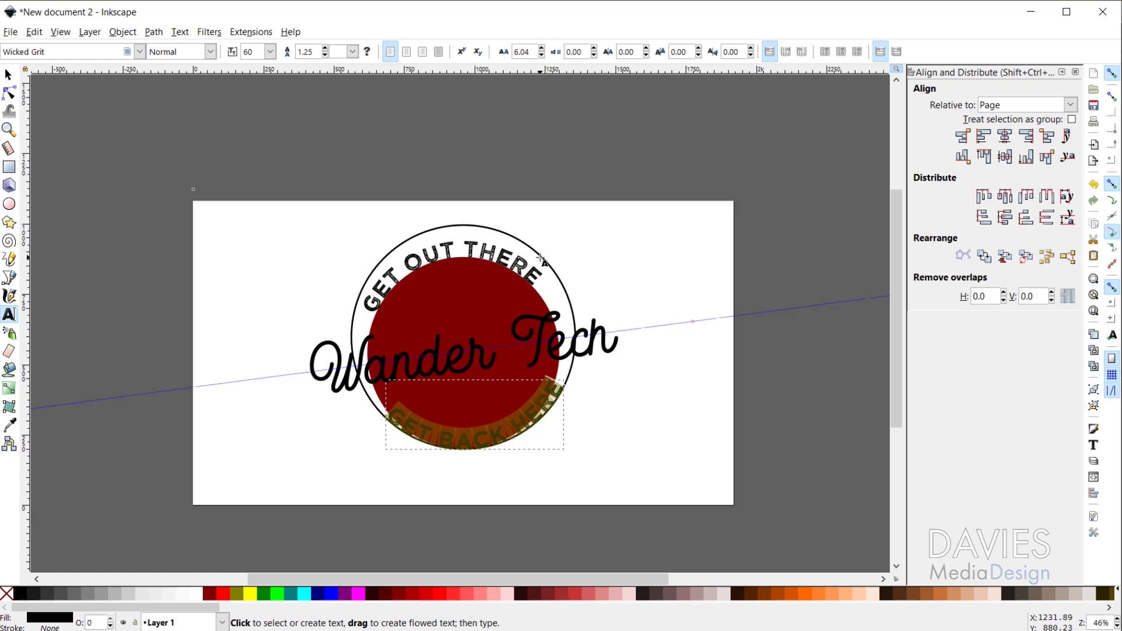
pyautogui.moveTo(541, 46); pyautogui.dragTo(541, 47)
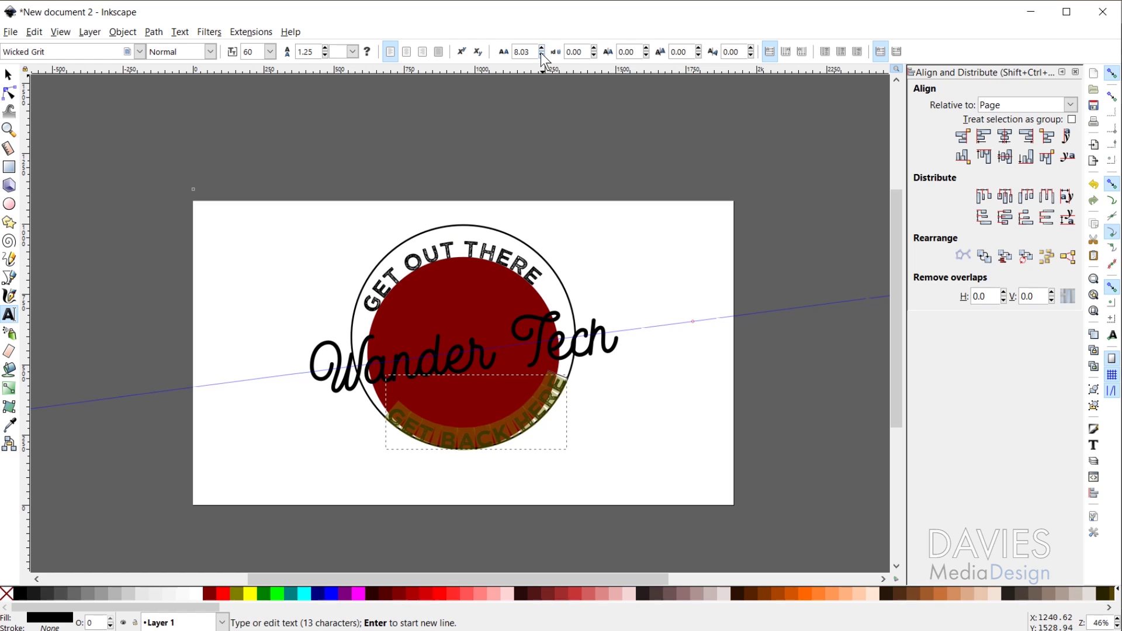
# Rotate the outlined circle slightly to recentre GET BACK HERE, and move it straight down until it is concentric with the maroon circle.
pyautogui.click(8, 75)
pyautogui.click(546, 264)
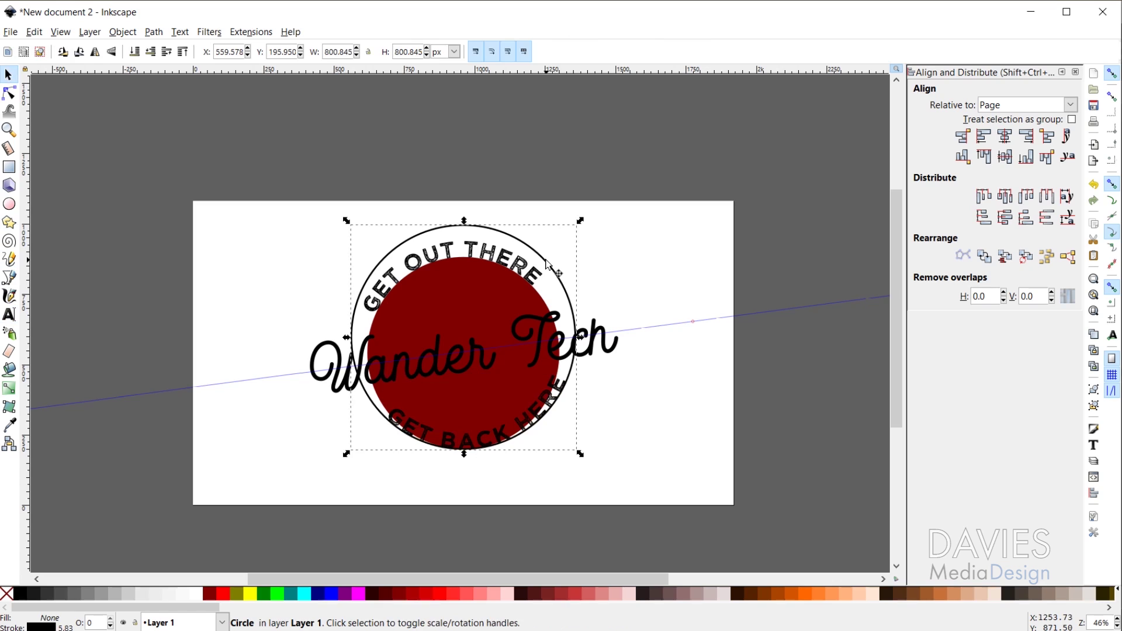
pyautogui.click(552, 266)
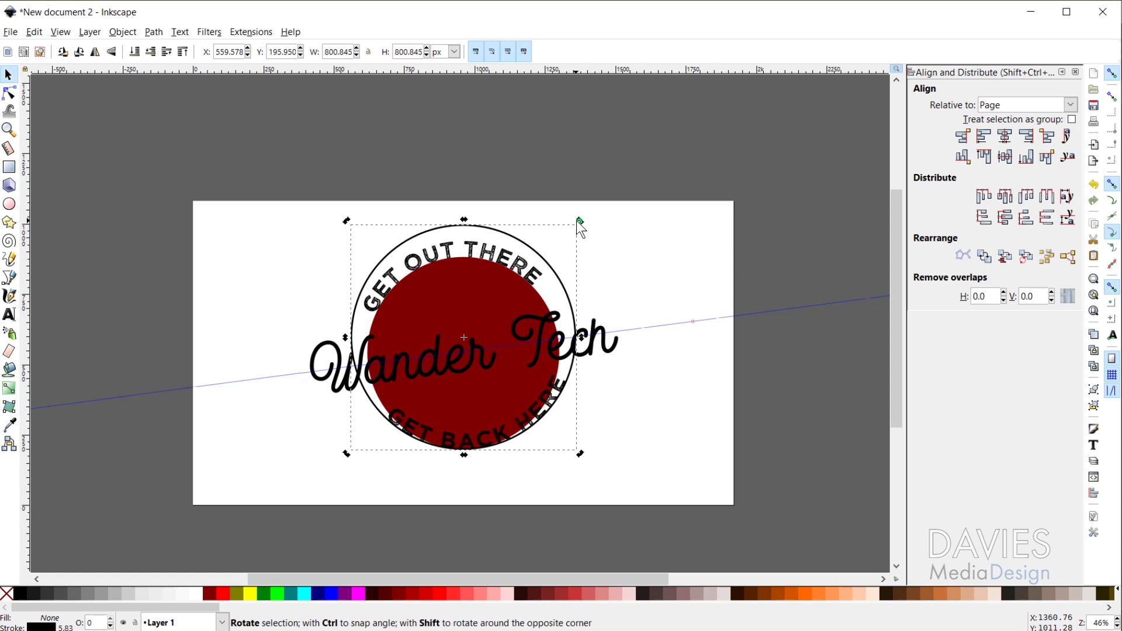
pyautogui.moveTo(580, 218); pyautogui.dragTo(597, 227)
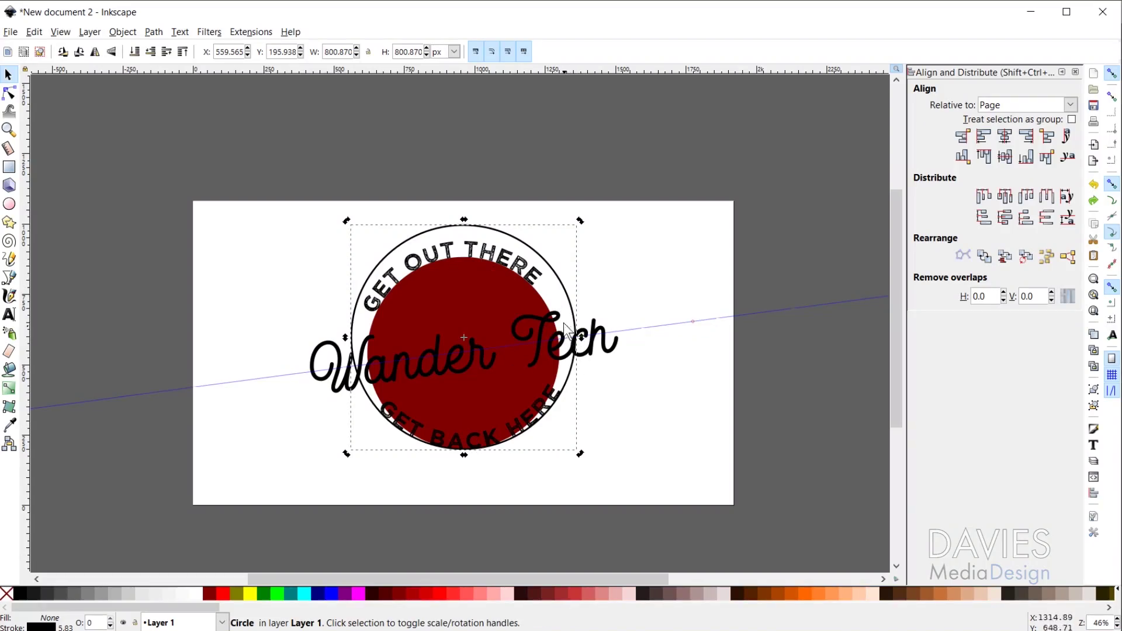
pyautogui.click(564, 293)
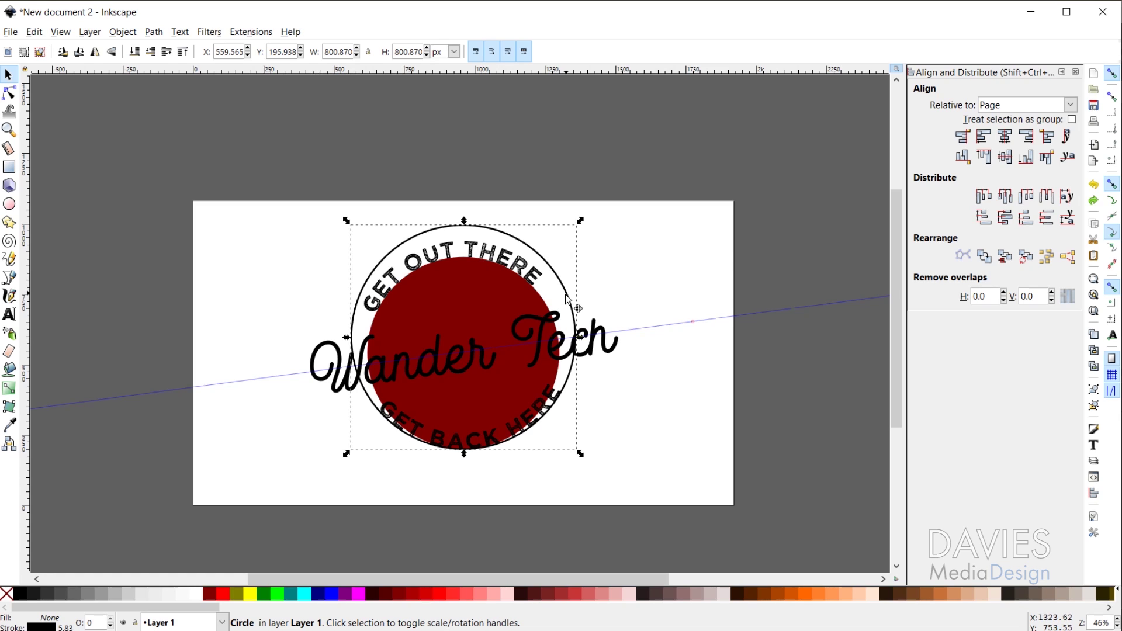
pyautogui.moveTo(566, 295); pyautogui.dragTo(566, 311)
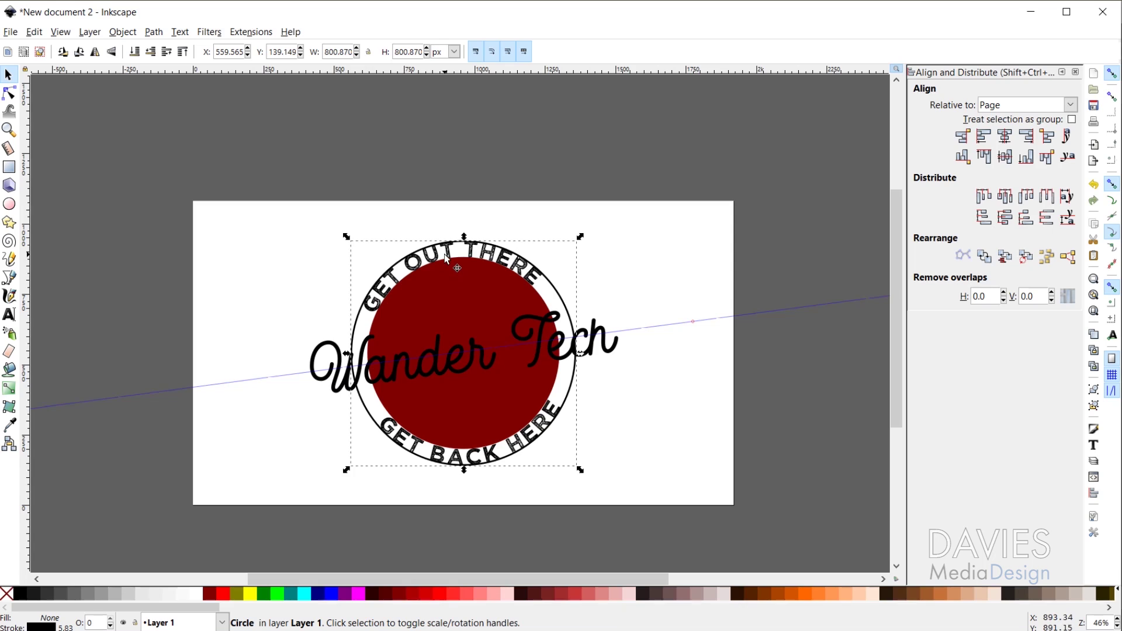
# Convert the GET OUT THERE text to paths.
pyautogui.click(447, 259)
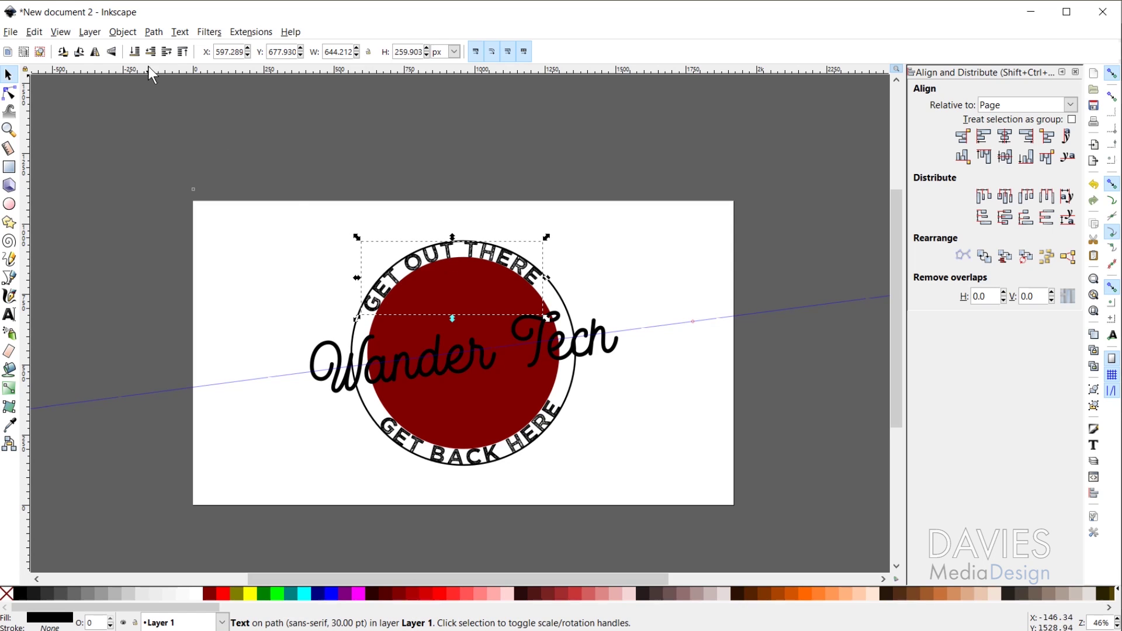
pyautogui.click(154, 32)
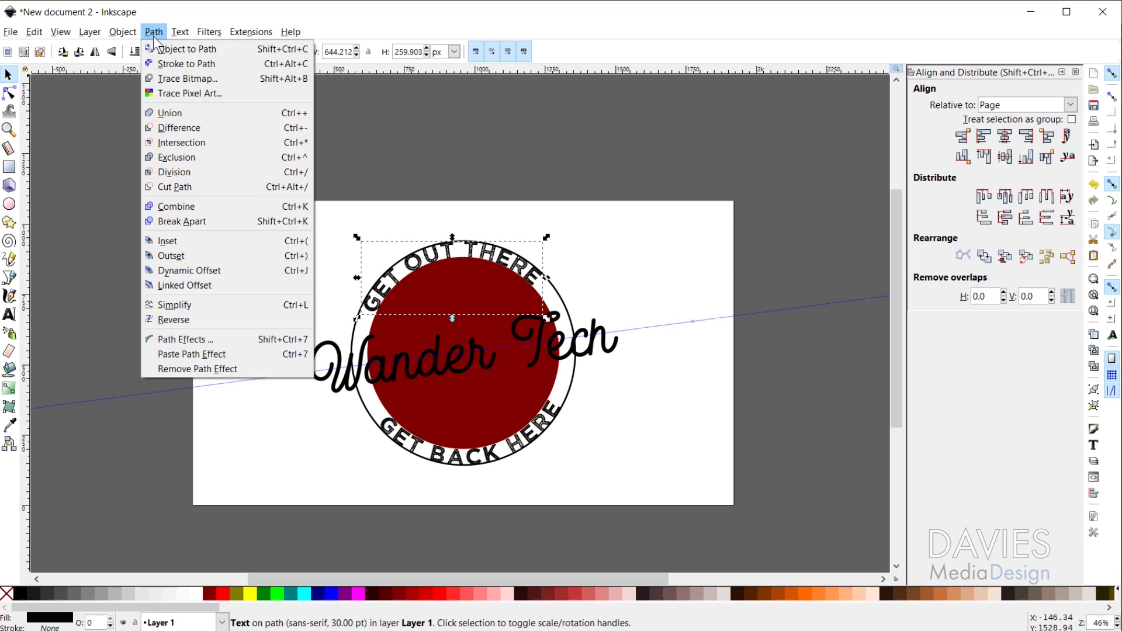
pyautogui.click(159, 49)
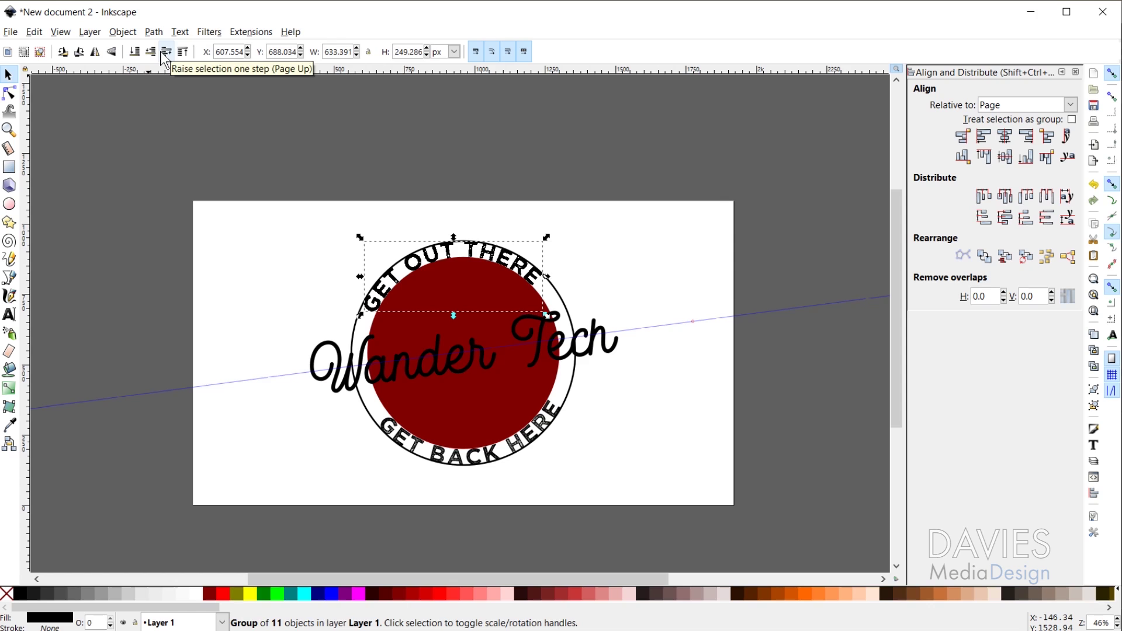
# Convert the curved GET BACK HERE text to paths.
pyautogui.click(454, 459)
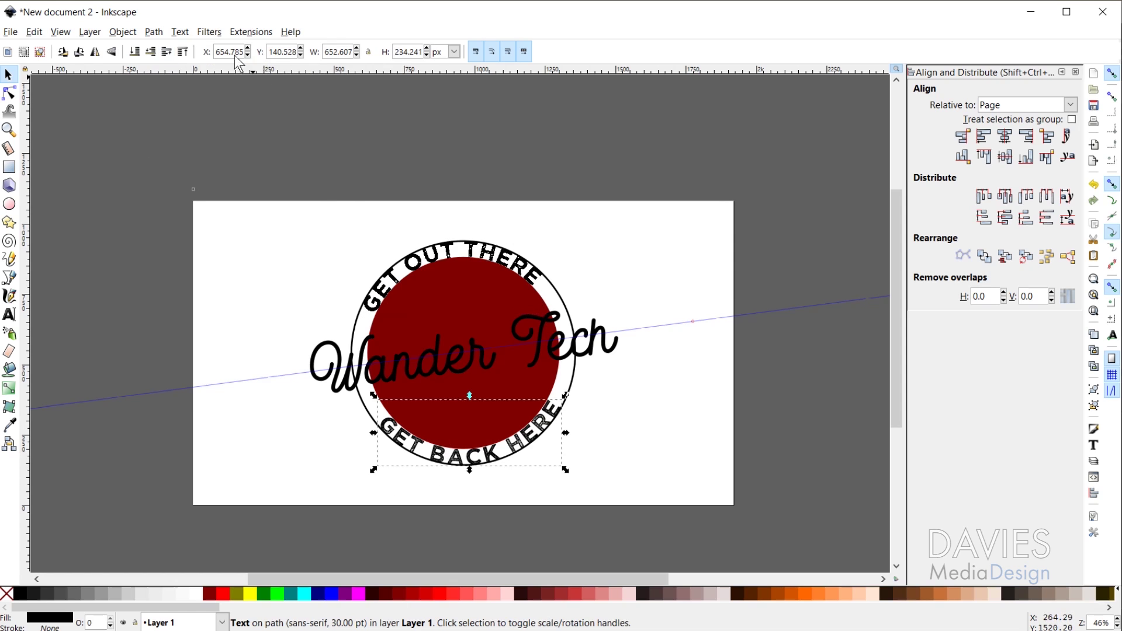
pyautogui.click(154, 32)
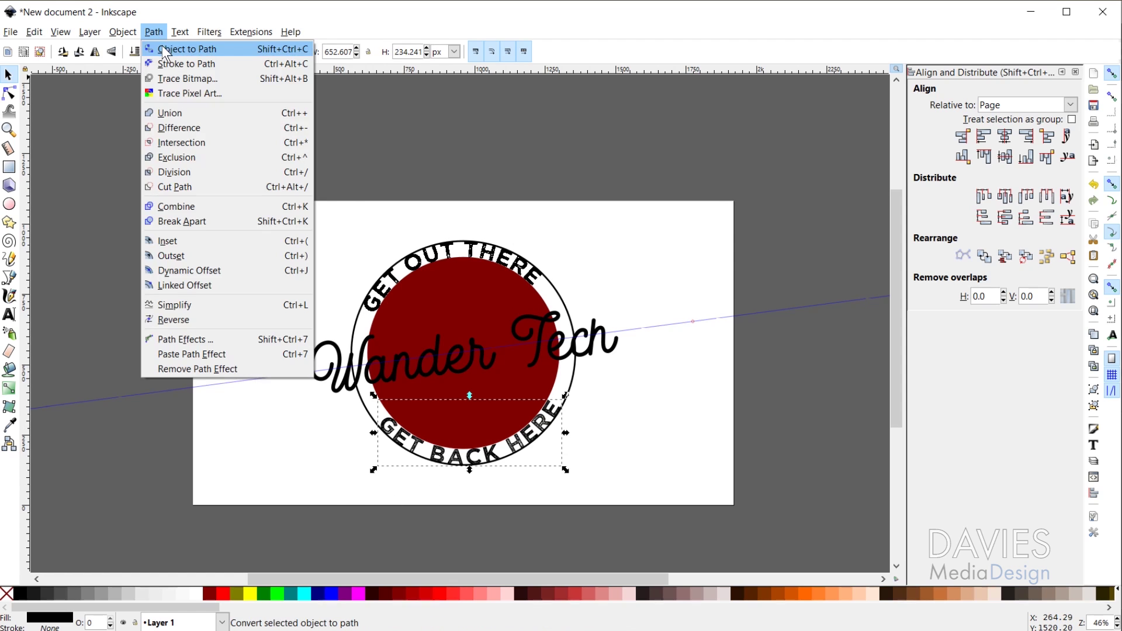
pyautogui.click(164, 48)
pyautogui.press('Escape')
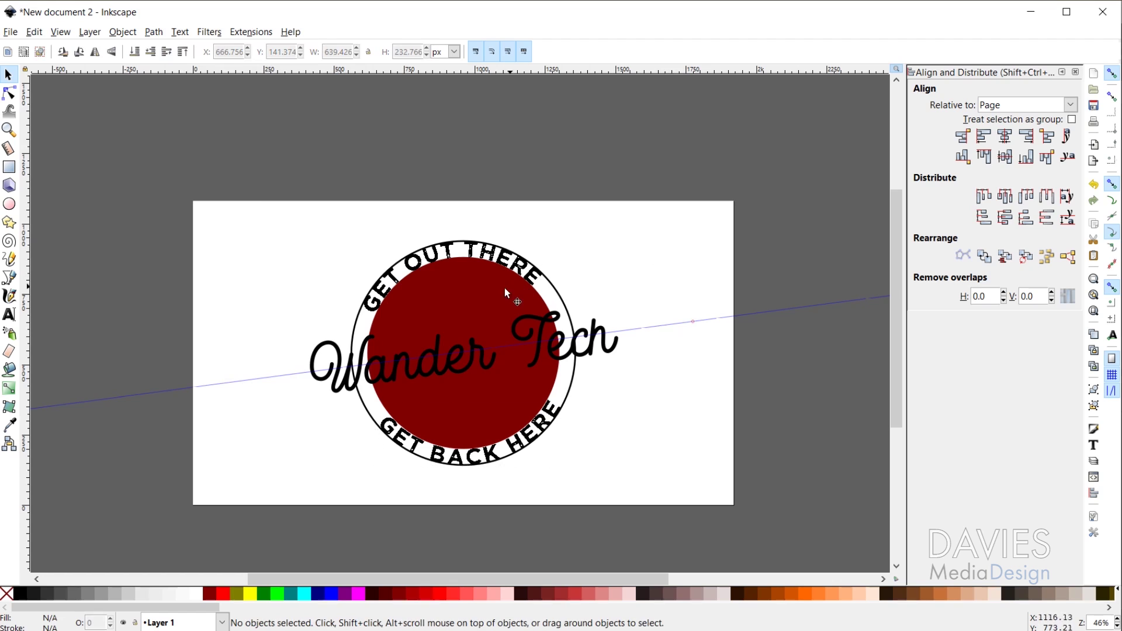
# Delete the maroon circle and the outlined circle, keeping only the three pieces of text.
pyautogui.moveTo(457, 295); pyautogui.dragTo(696, 229)
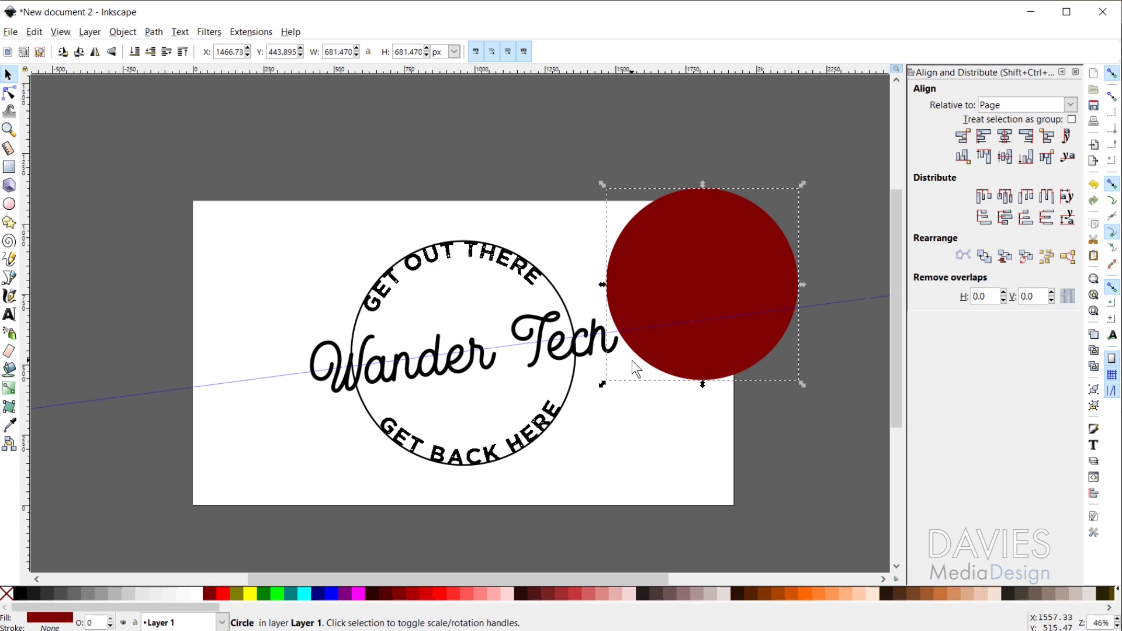
pyautogui.press('Delete')
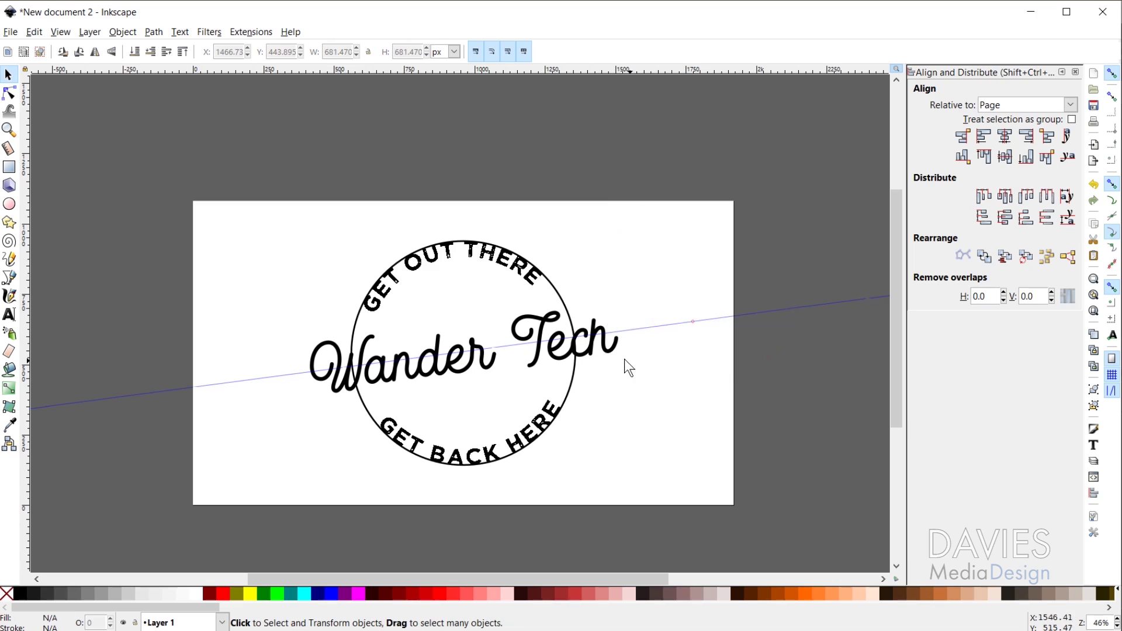
pyautogui.click(561, 296)
pyautogui.press('Delete')
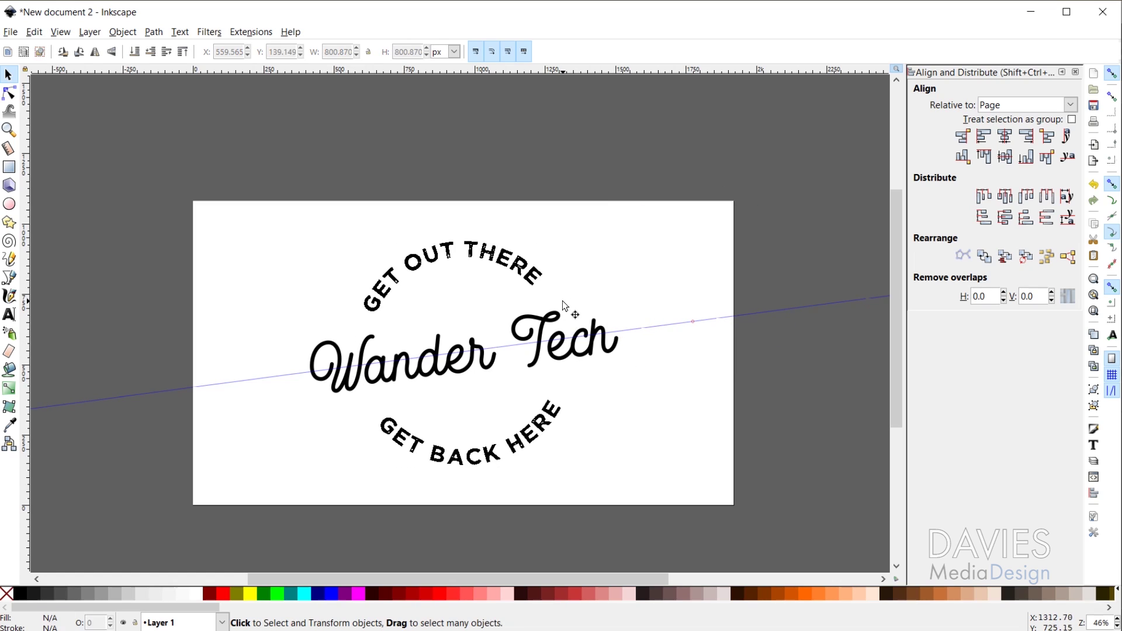
pyautogui.click(619, 412)
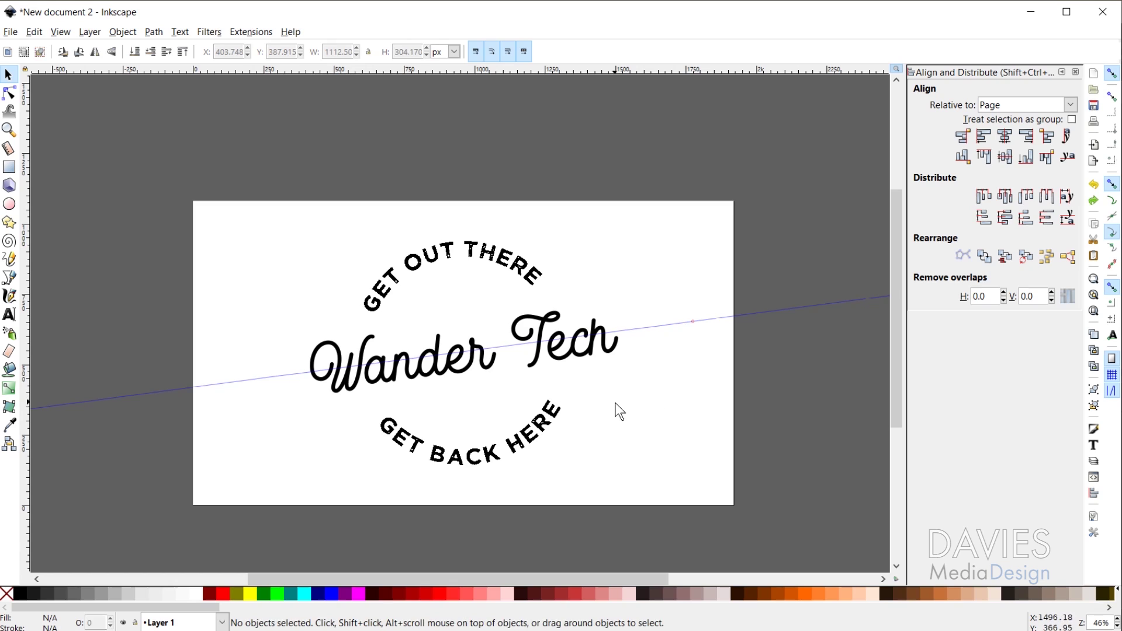
# Enlarge the Wander Tech text proportionally to about 1305 px wide and centre it on the page.
pyautogui.click(580, 357)
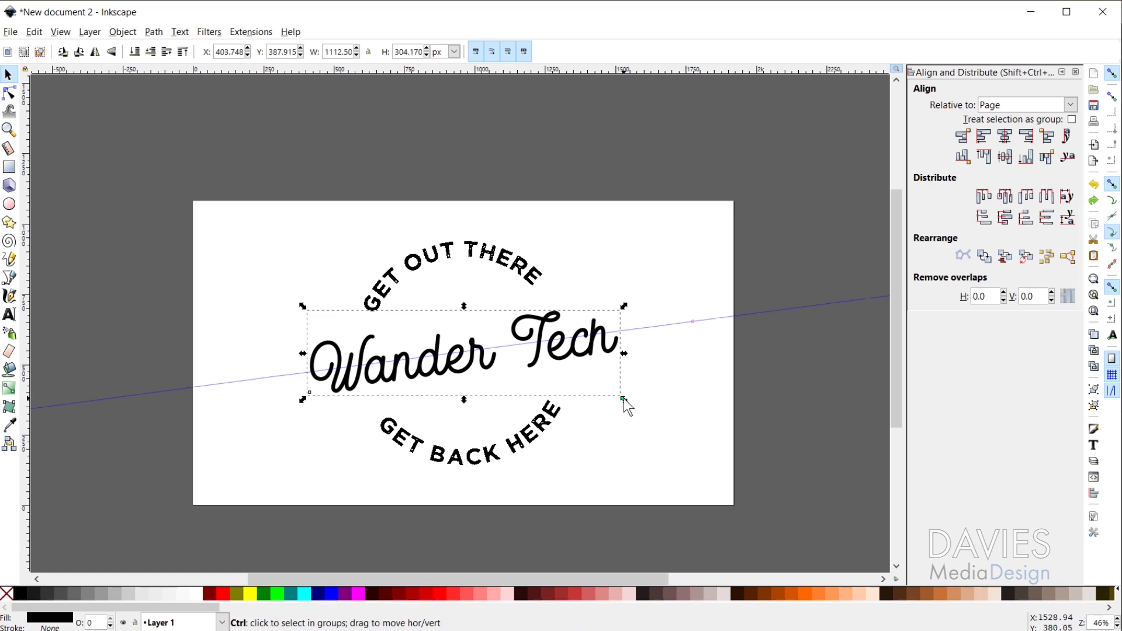
pyautogui.moveTo(623, 398); pyautogui.dragTo(648, 412)
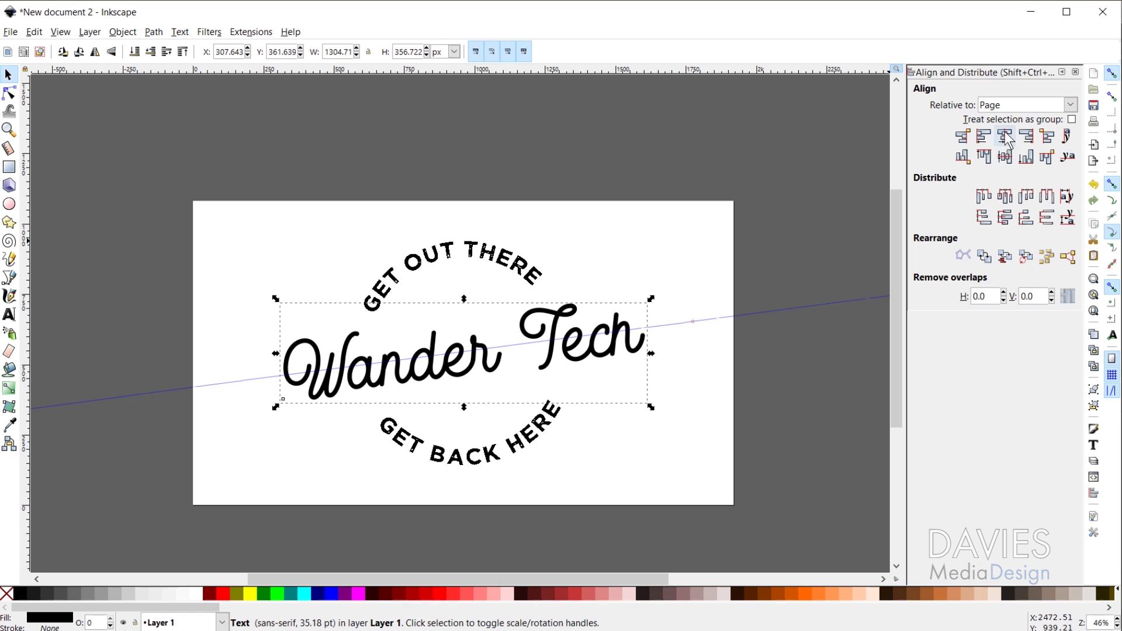
pyautogui.click(1005, 156)
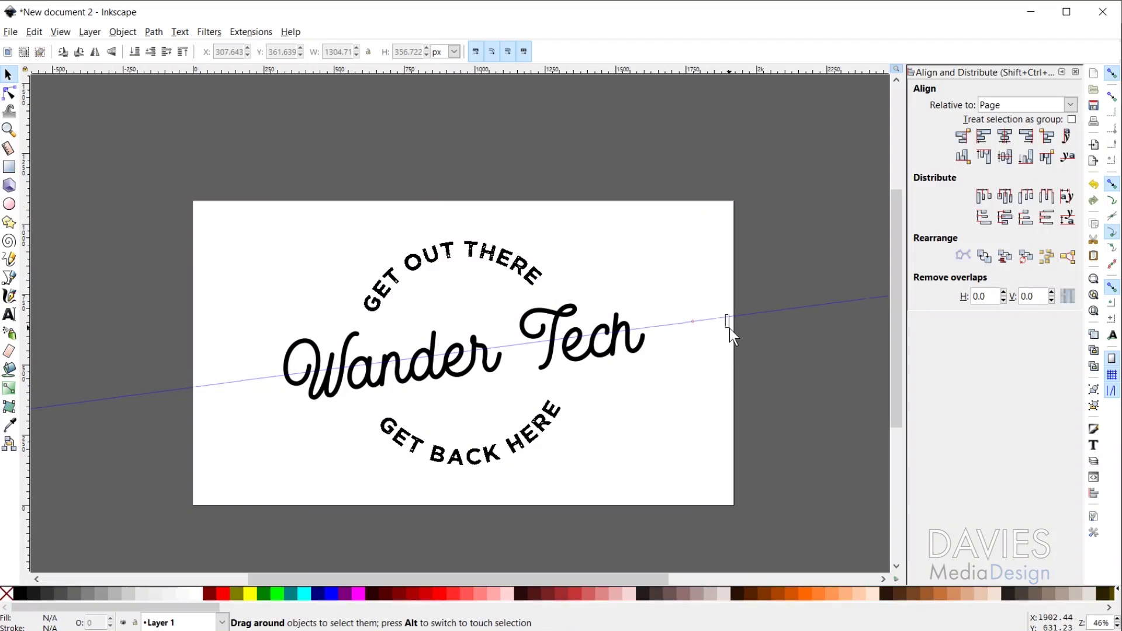
# Snap the slanted guide's origin to the page border beyond Tech, and draw a closed arrowhead with a curved back and its tip on the guide.
pyautogui.moveTo(728, 318); pyautogui.dragTo(734, 325)
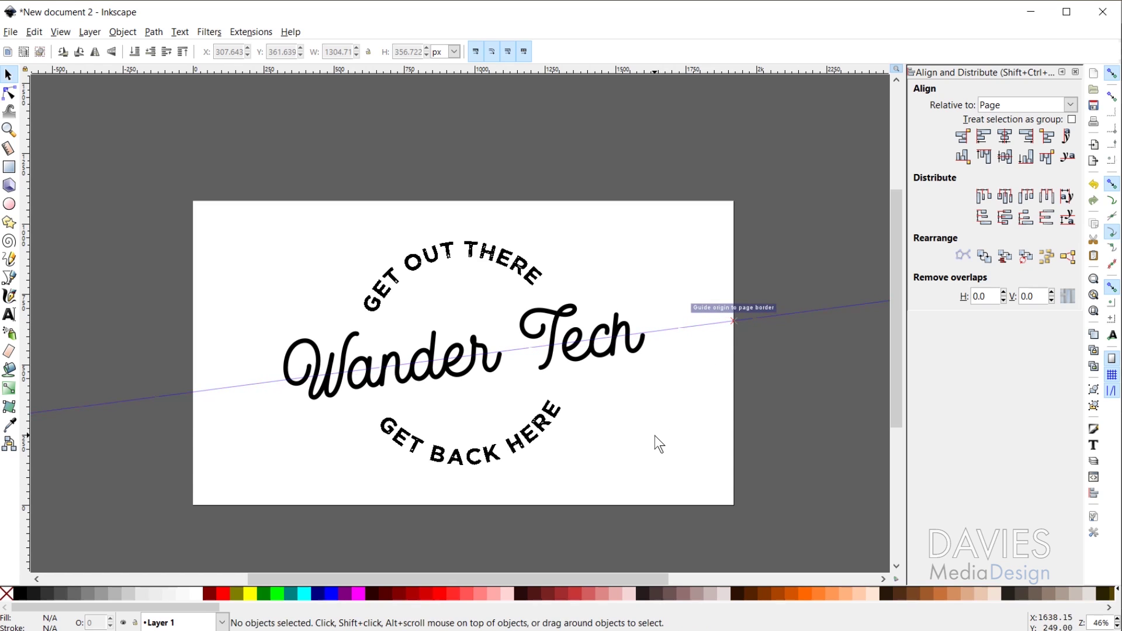
pyautogui.click(11, 279)
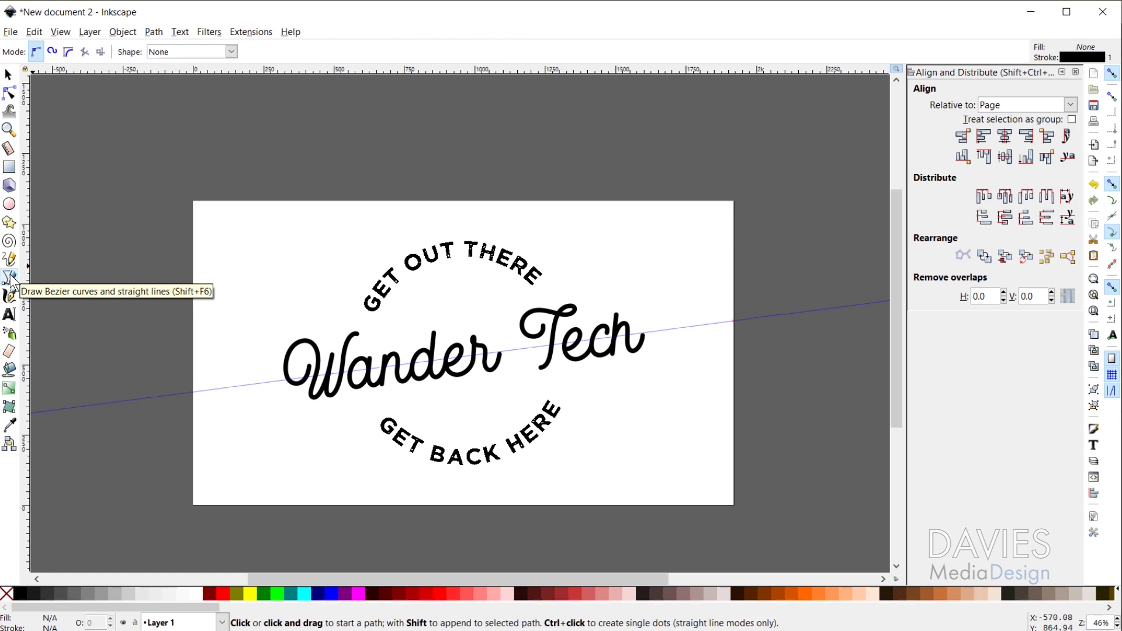
pyautogui.scroll(2, 671, 356)
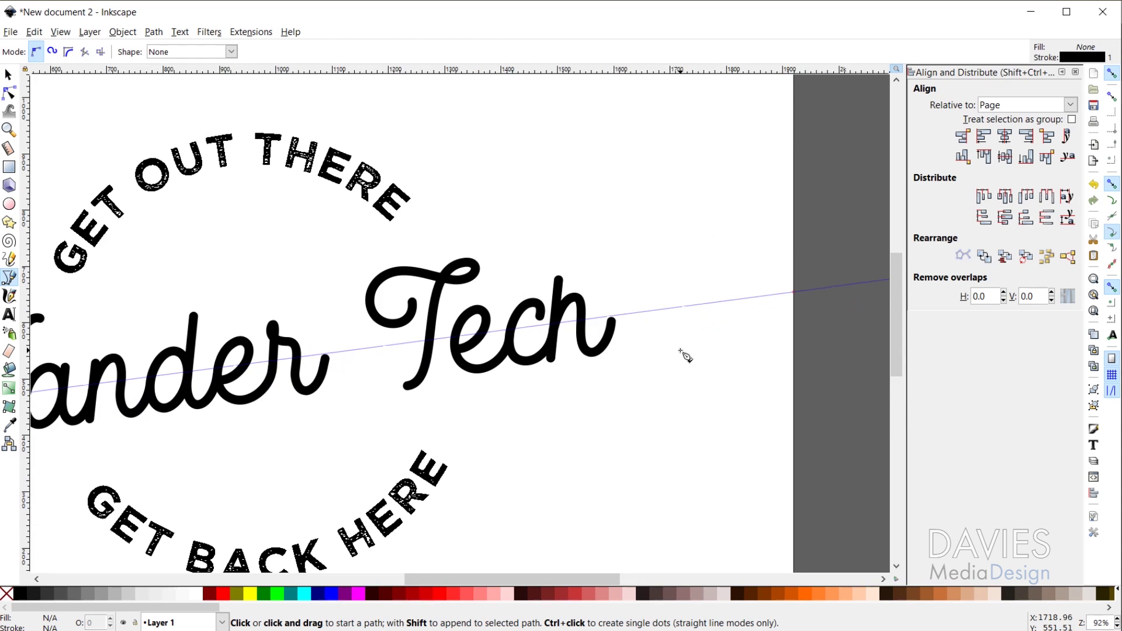
pyautogui.click(637, 287)
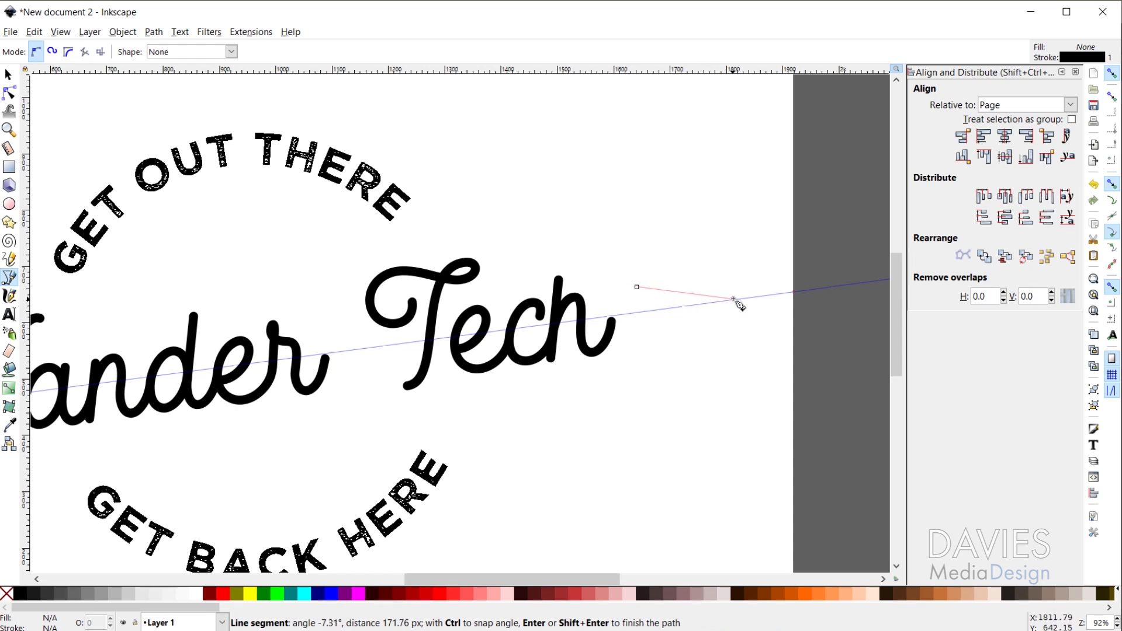
pyautogui.click(736, 299)
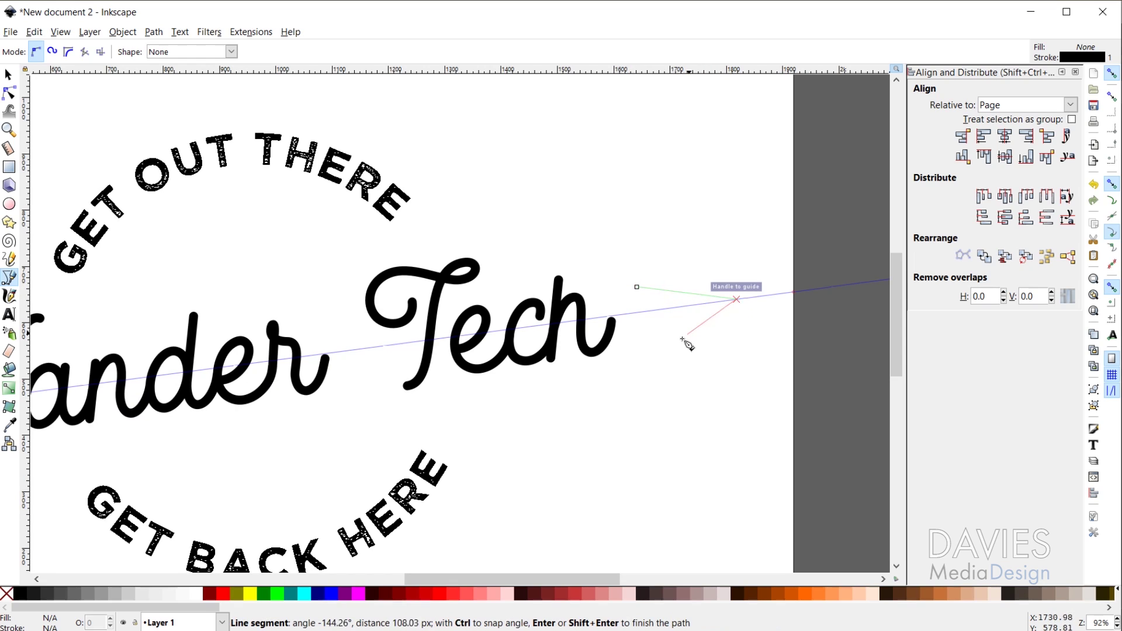
pyautogui.click(646, 340)
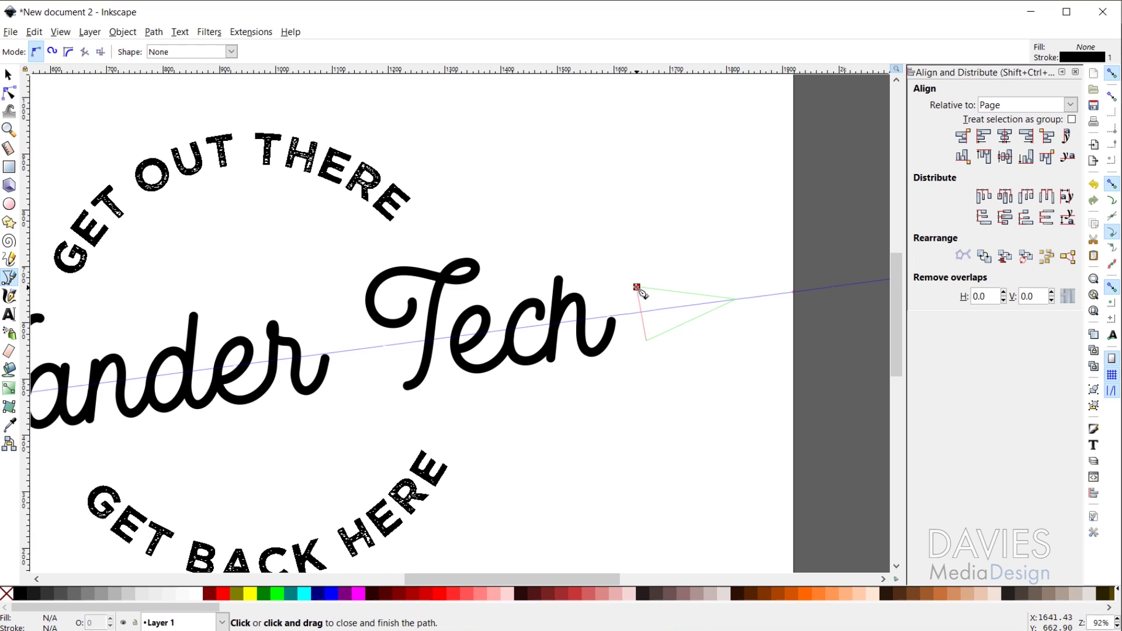
pyautogui.moveTo(637, 287); pyautogui.dragTo(585, 277)
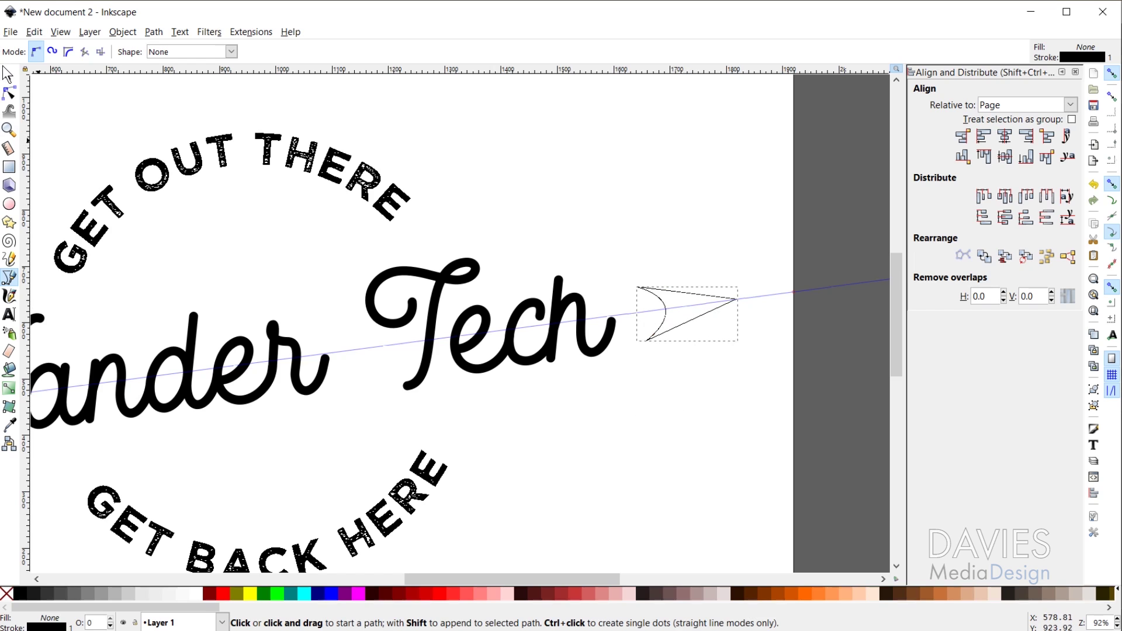
# Fill the arrowhead beside Tech with black and remove its stroke.
pyautogui.click(8, 75)
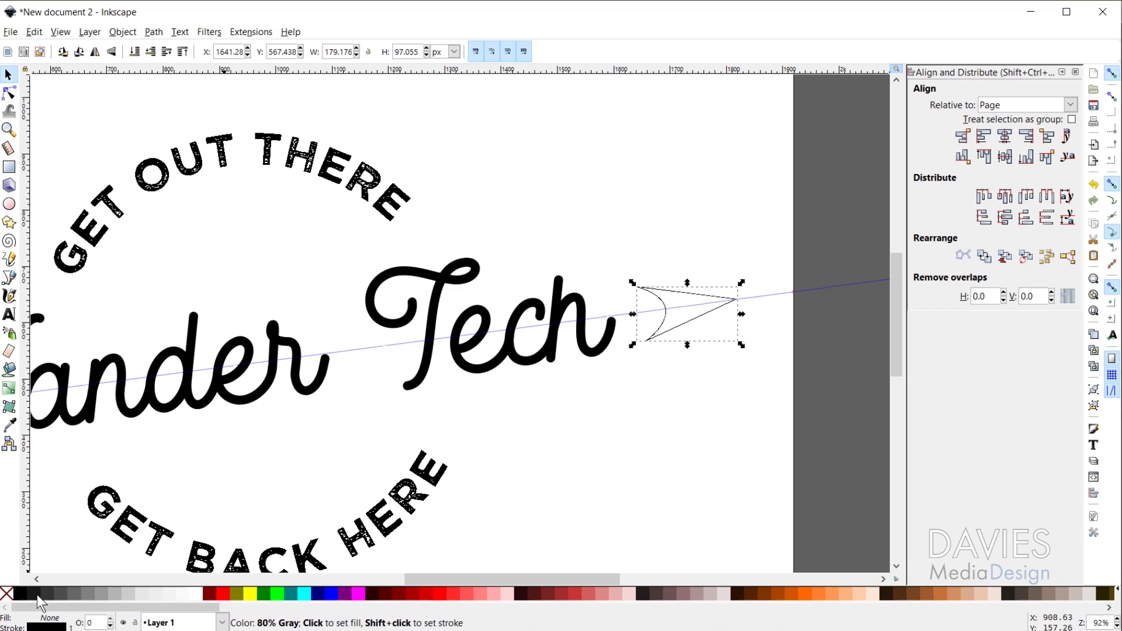
pyautogui.click(23, 604)
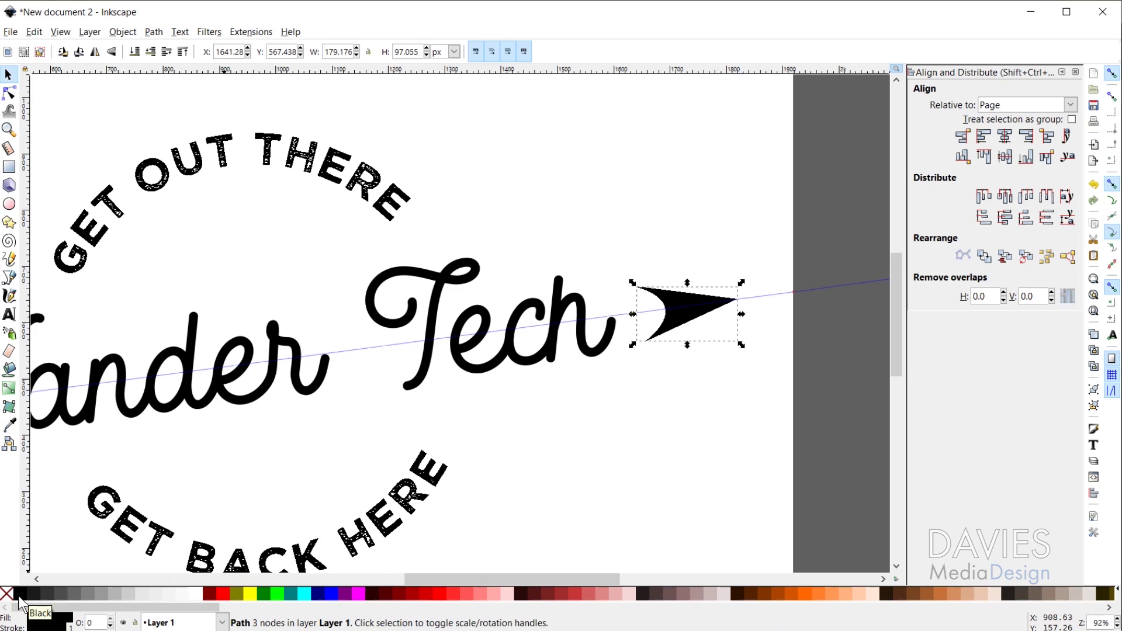
pyautogui.keyDown('shift'); pyautogui.click(10, 598); pyautogui.keyUp('shift')
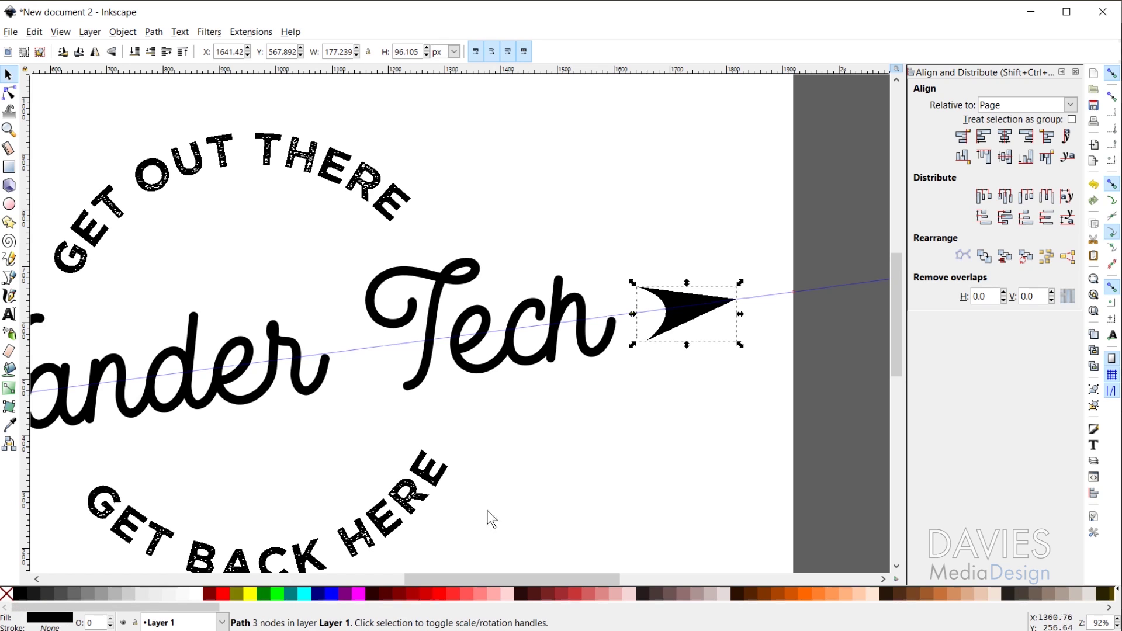
# Scale the arrowhead down proportionally to about 106 px wide and place it close to Tech with its tip on the guide.
pyautogui.keyDown('ctrl'); pyautogui.scroll(-1, 471, 448); pyautogui.keyUp('ctrl')
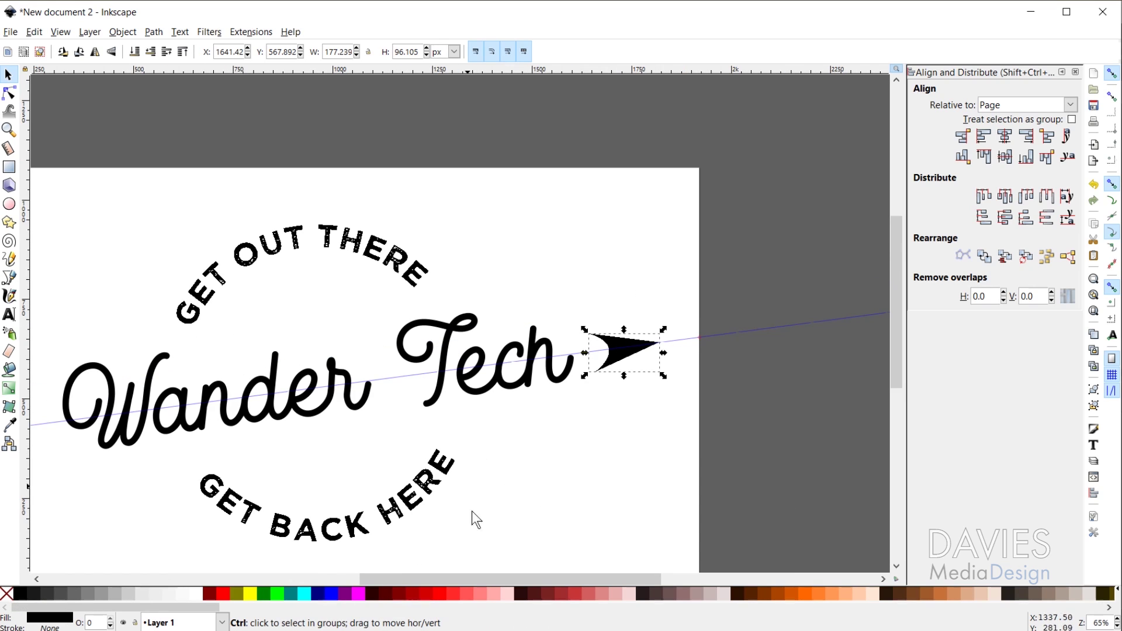
pyautogui.moveTo(556, 573); pyautogui.dragTo(509, 580)
pyautogui.scroll(-1, 642, 408)
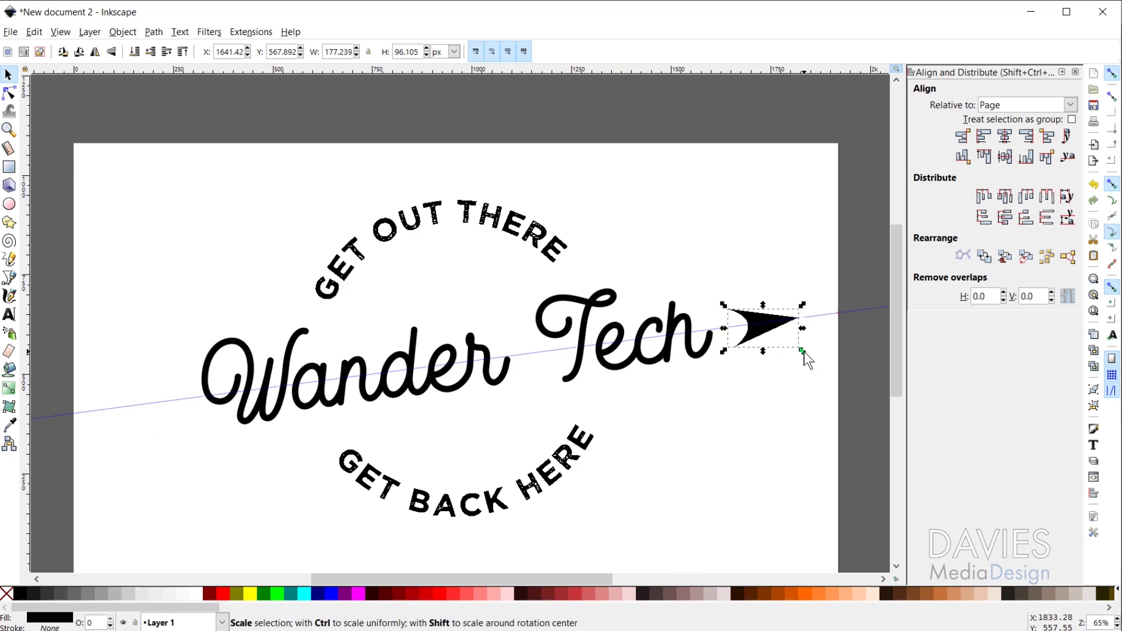
pyautogui.moveTo(804, 352); pyautogui.dragTo(741, 329)
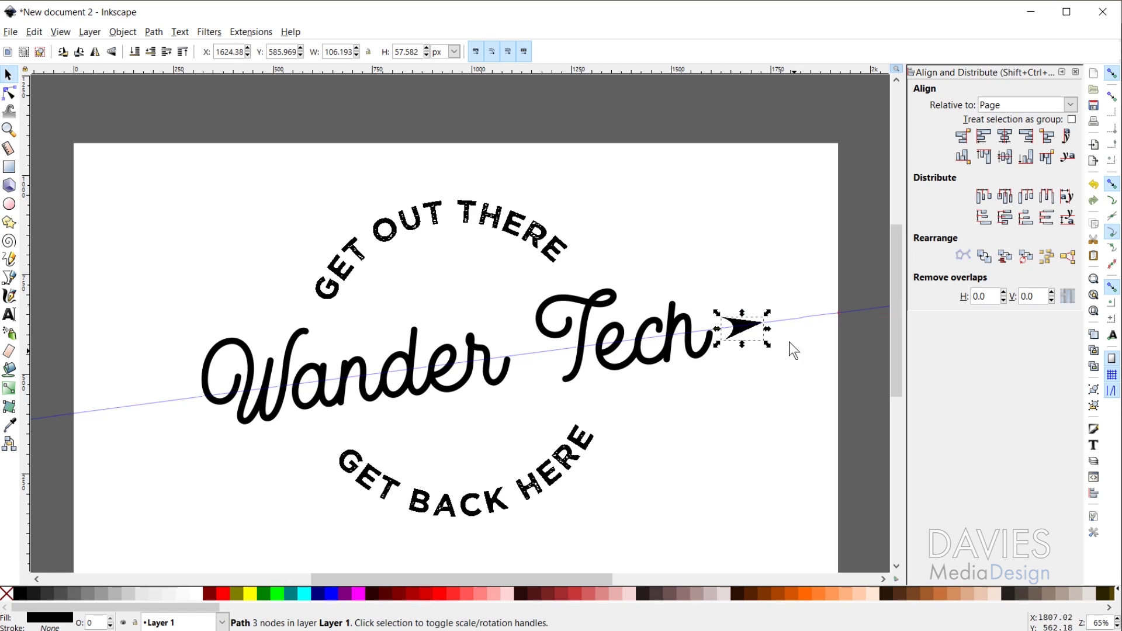
# Duplicate the arrowhead, move the copy in front of Wander, flip it horizontally and vertically, and set its tip on the guide.
pyautogui.hotkey('ctrl', 'd')
pyautogui.moveTo(745, 332); pyautogui.dragTo(176, 405)
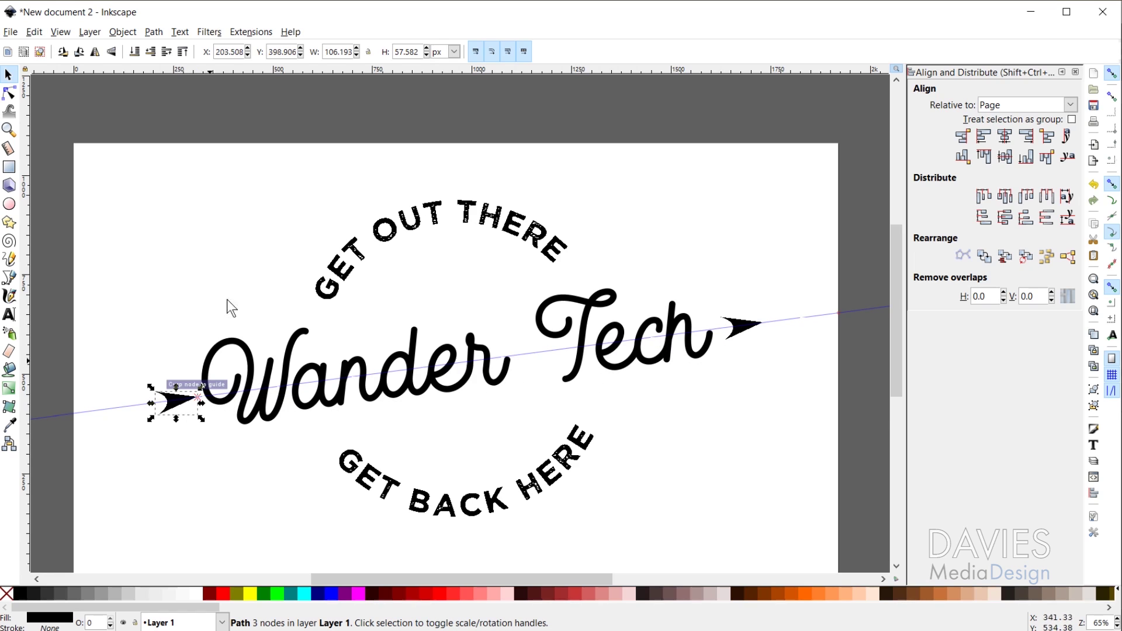
pyautogui.click(96, 51)
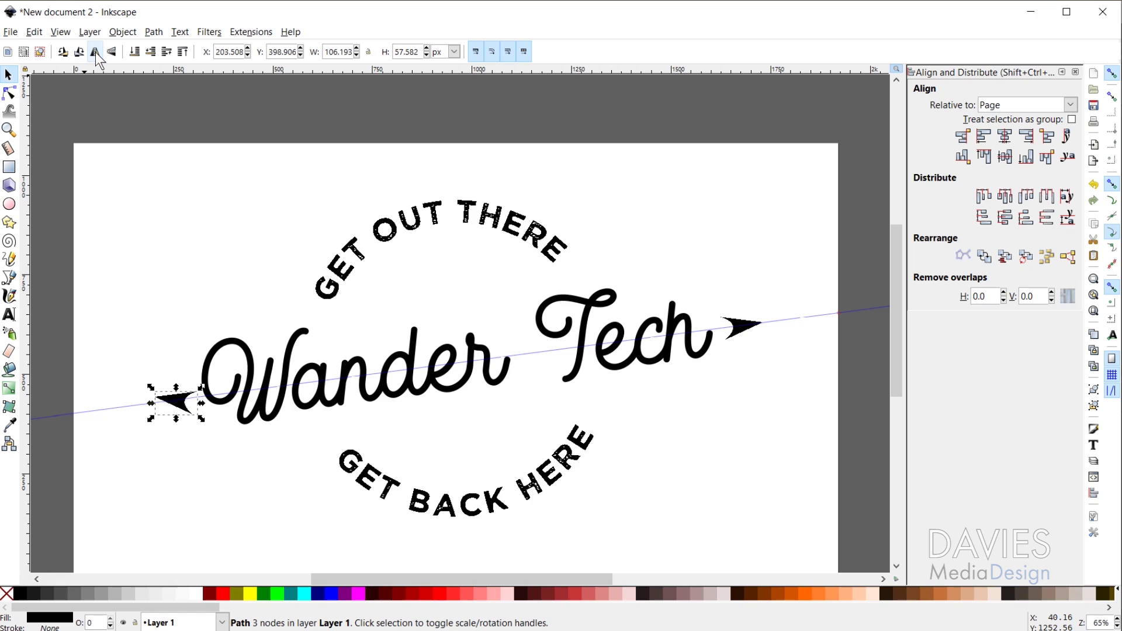
pyautogui.click(111, 54)
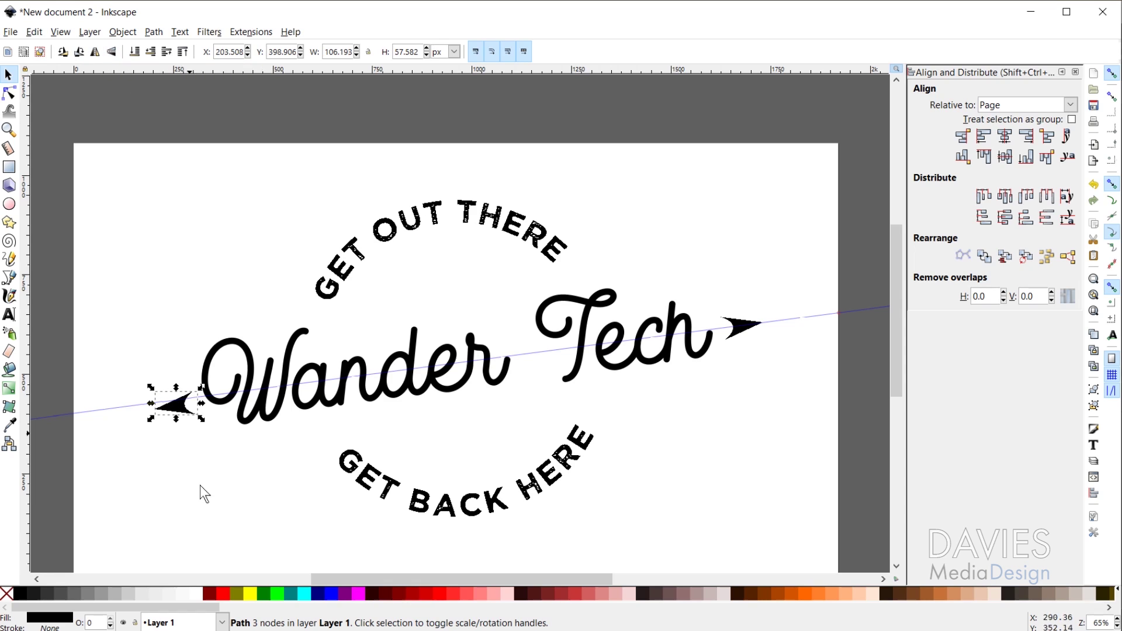
pyautogui.moveTo(181, 407); pyautogui.dragTo(182, 404)
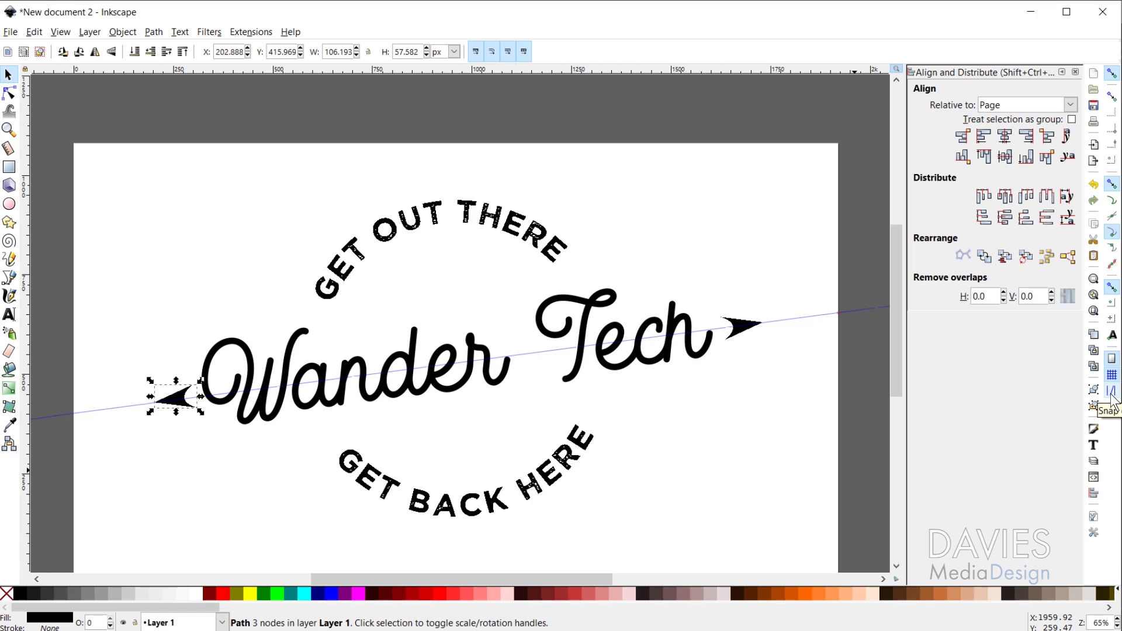
# Nudge the arrowhead in front of Wander about 4 px further away from the text.
pyautogui.click(329, 490)
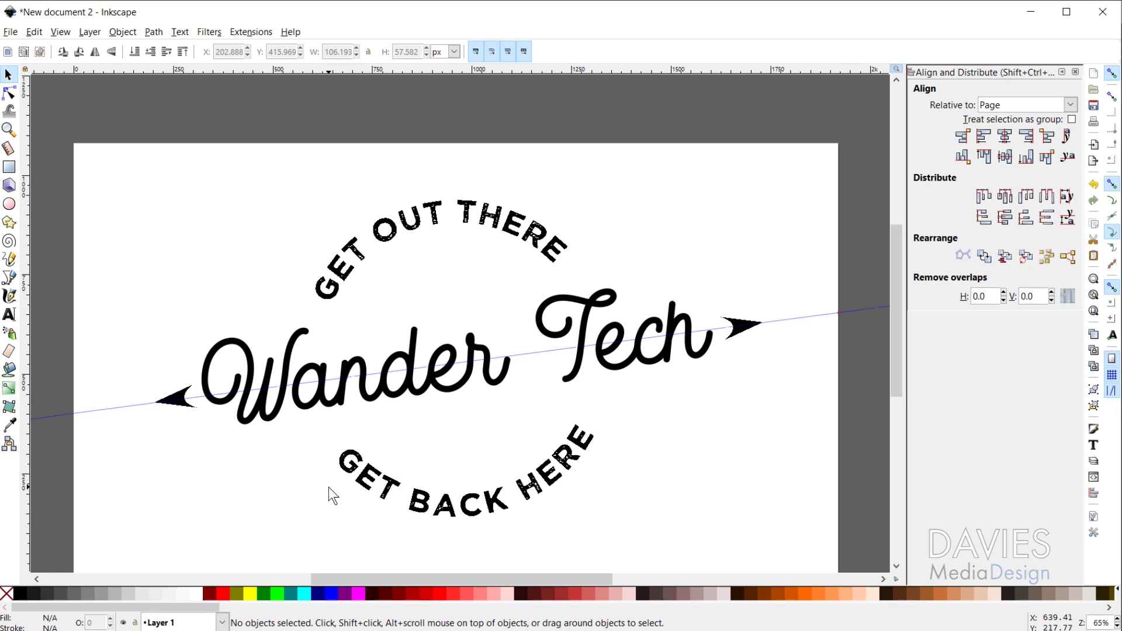
pyautogui.click(174, 407)
pyautogui.press('Left')
pyautogui.press('Left')
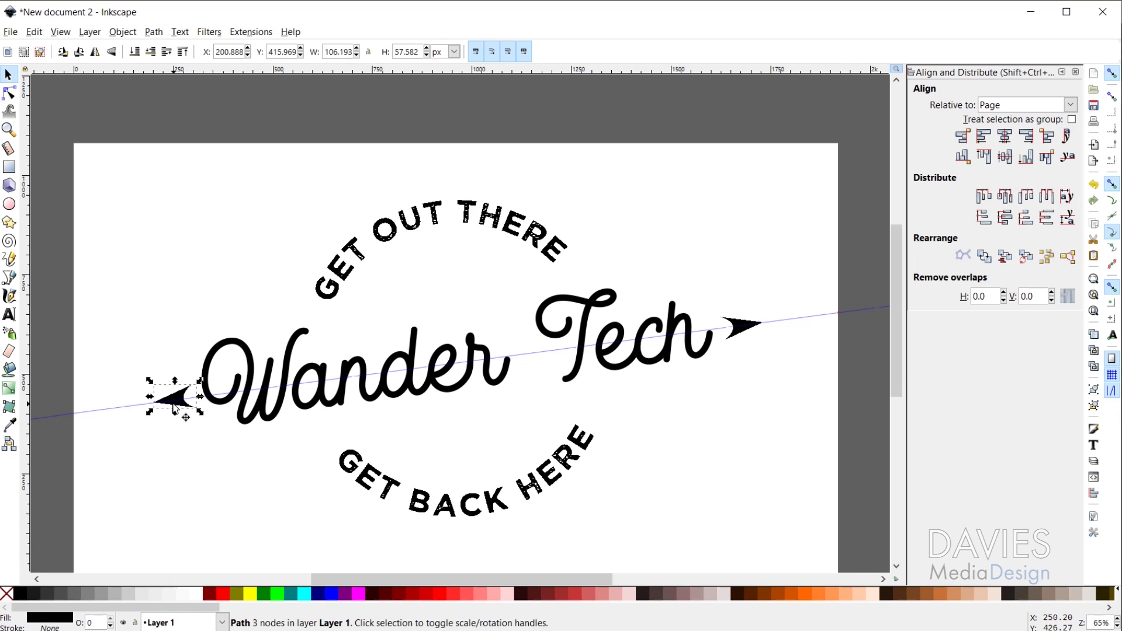
# Delete the slanted guide running through the Wander Tech text.
pyautogui.click(258, 483)
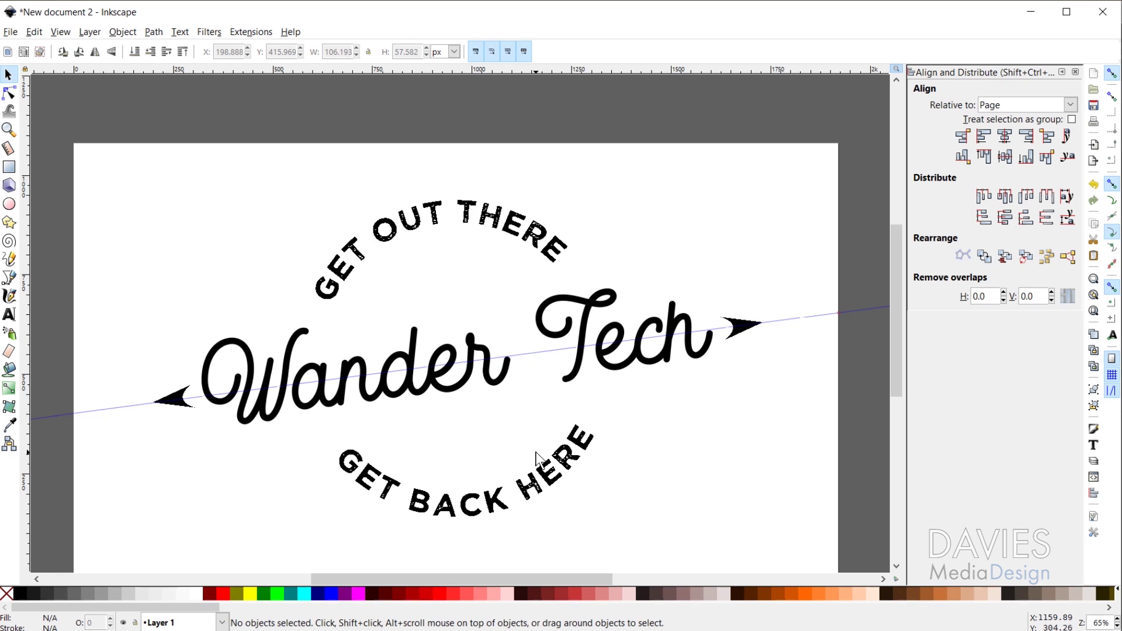
pyautogui.press('ctrl')
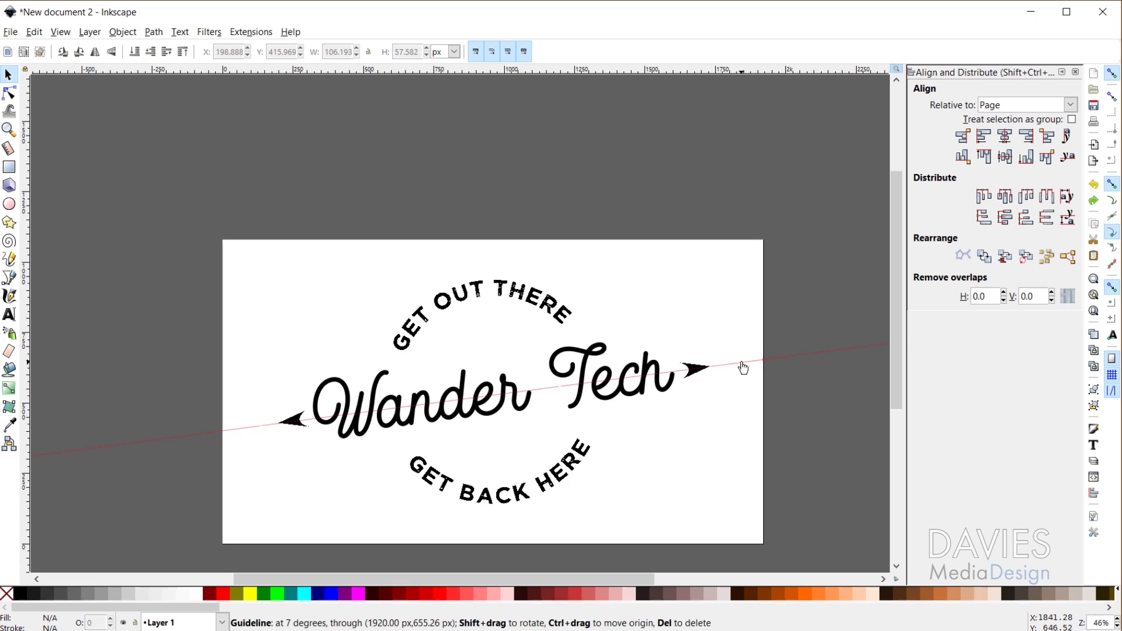
pyautogui.press('Delete')
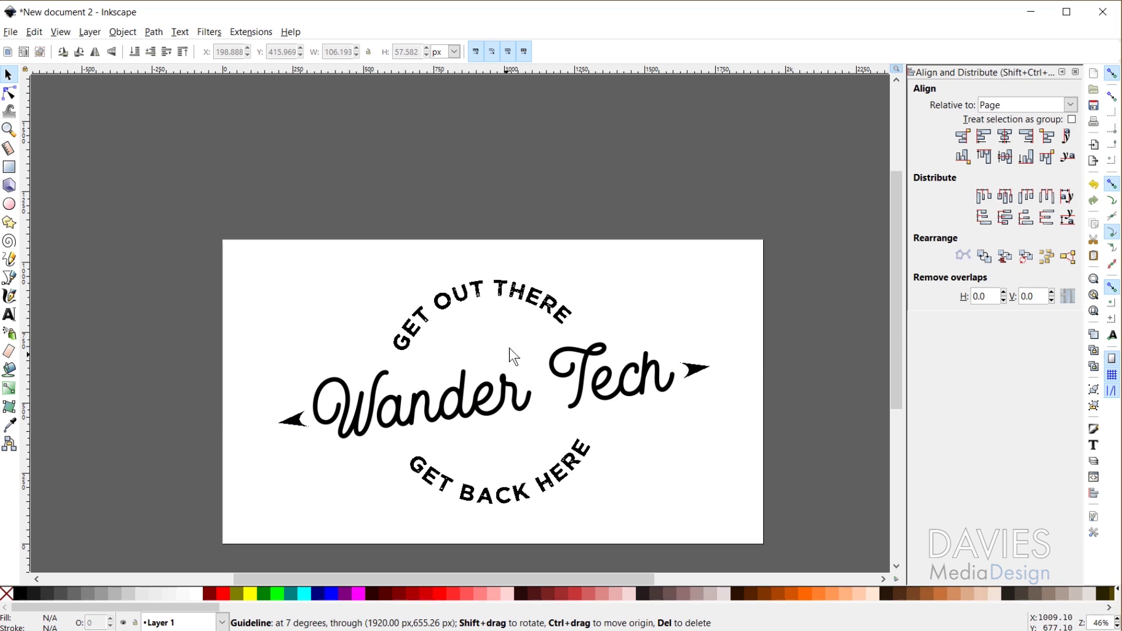
# Try red and green fills on all the logo's objects together, and set their fill back to black.
pyautogui.hotkey('ctrl', 'a')
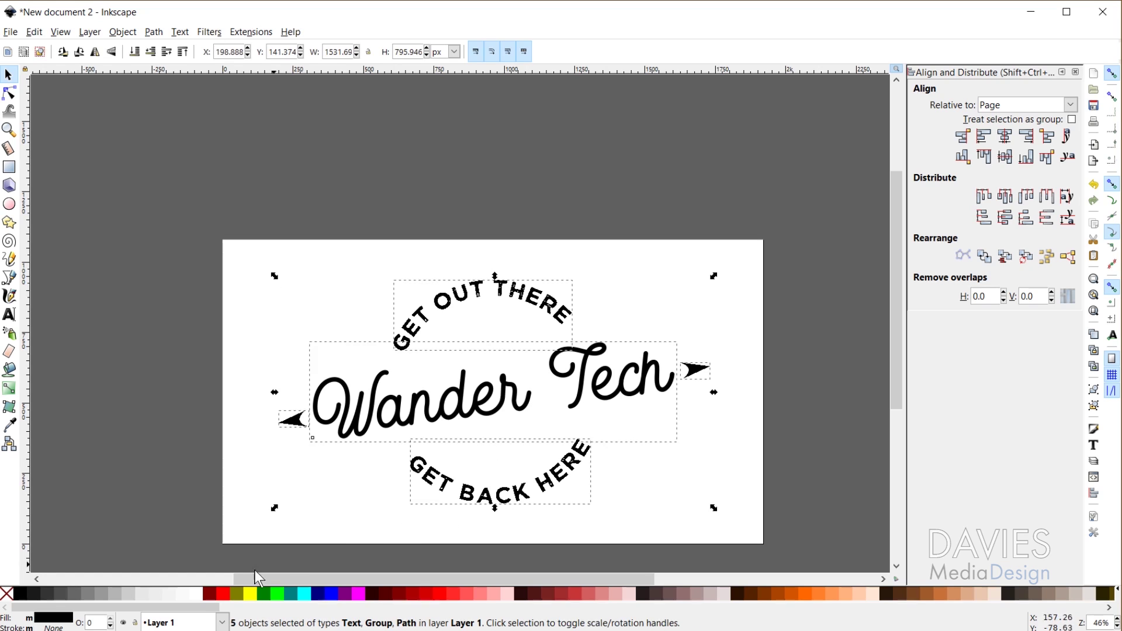
pyautogui.click(224, 591)
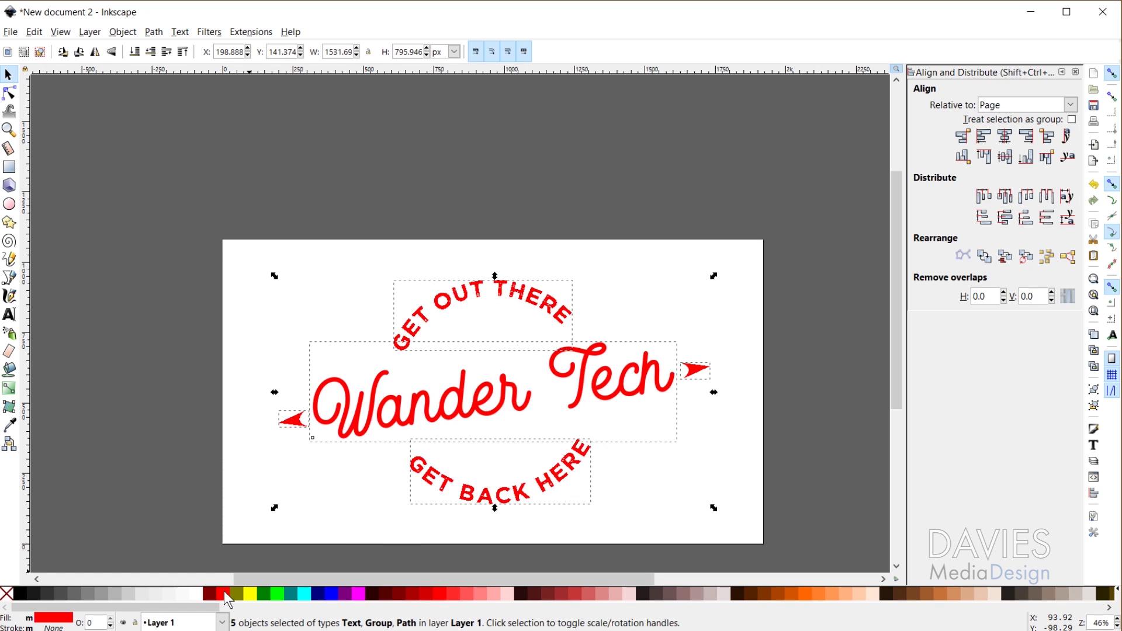
pyautogui.click(263, 591)
pyautogui.click(281, 593)
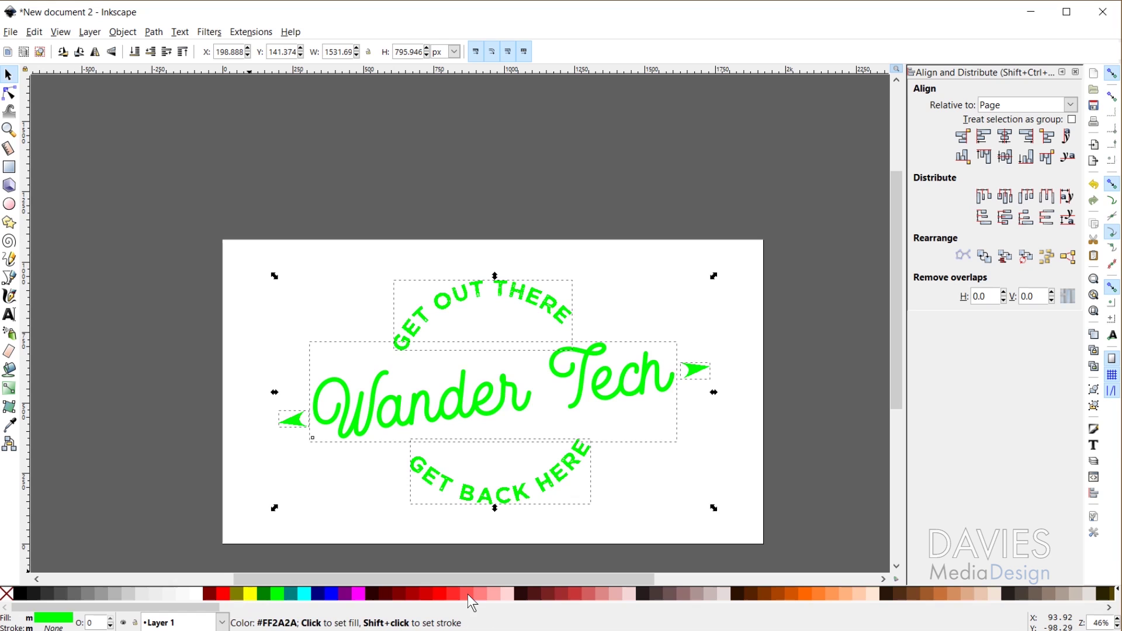
pyautogui.click(438, 593)
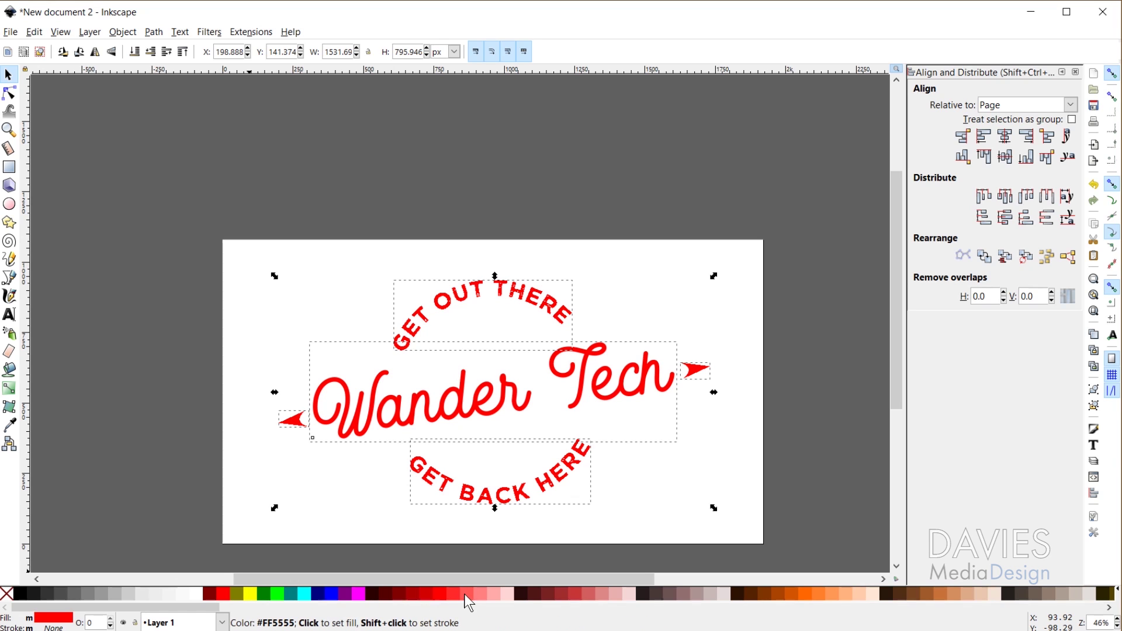
pyautogui.click(21, 596)
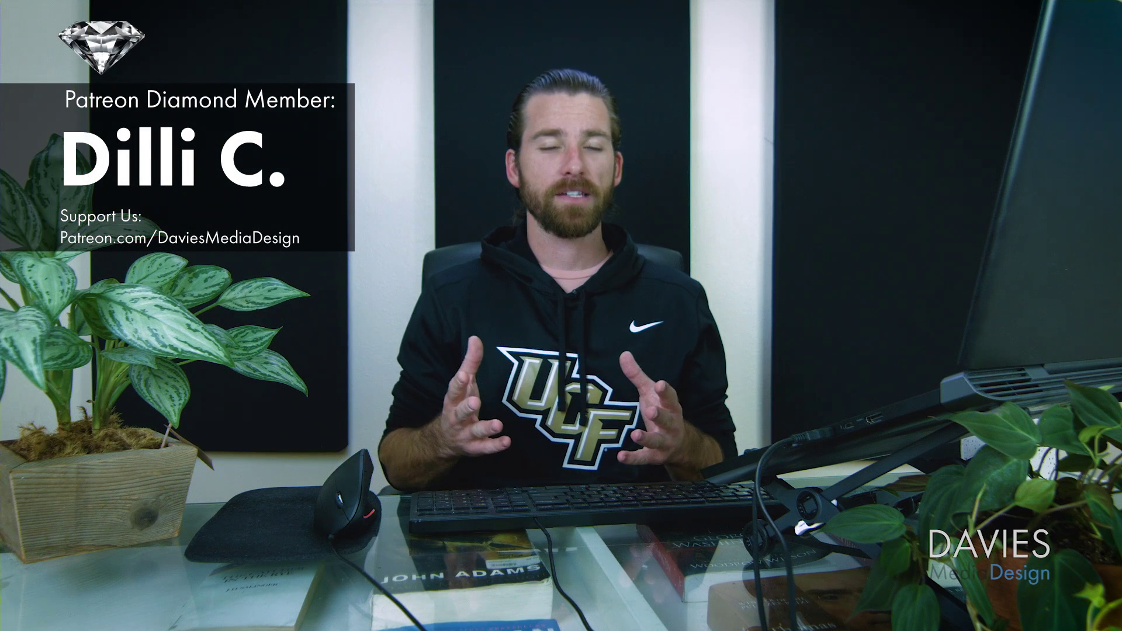